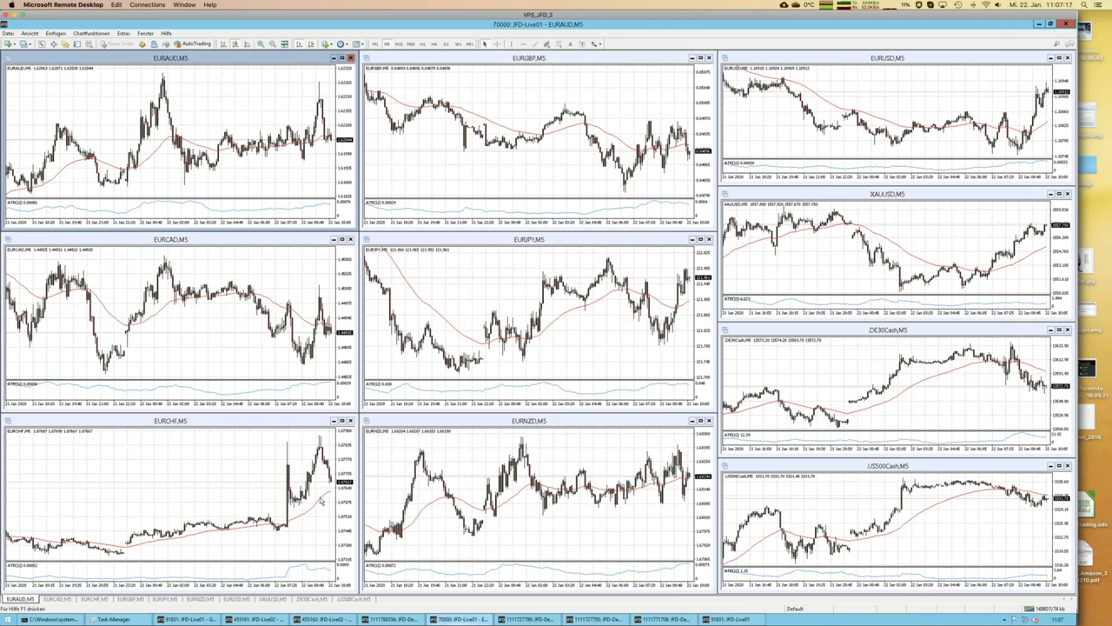
- Switch to Firefox and review the EUR pairs' ATR percent plots for periods 6240, 1560 and 480
mouse_move(320, 501)
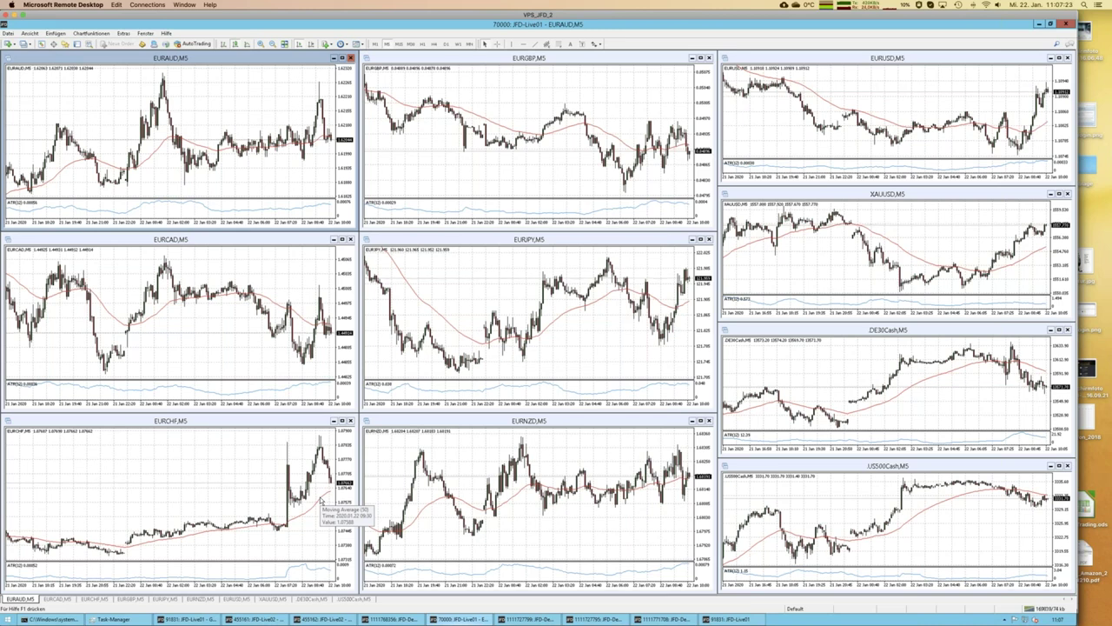
left_click(17, 511)
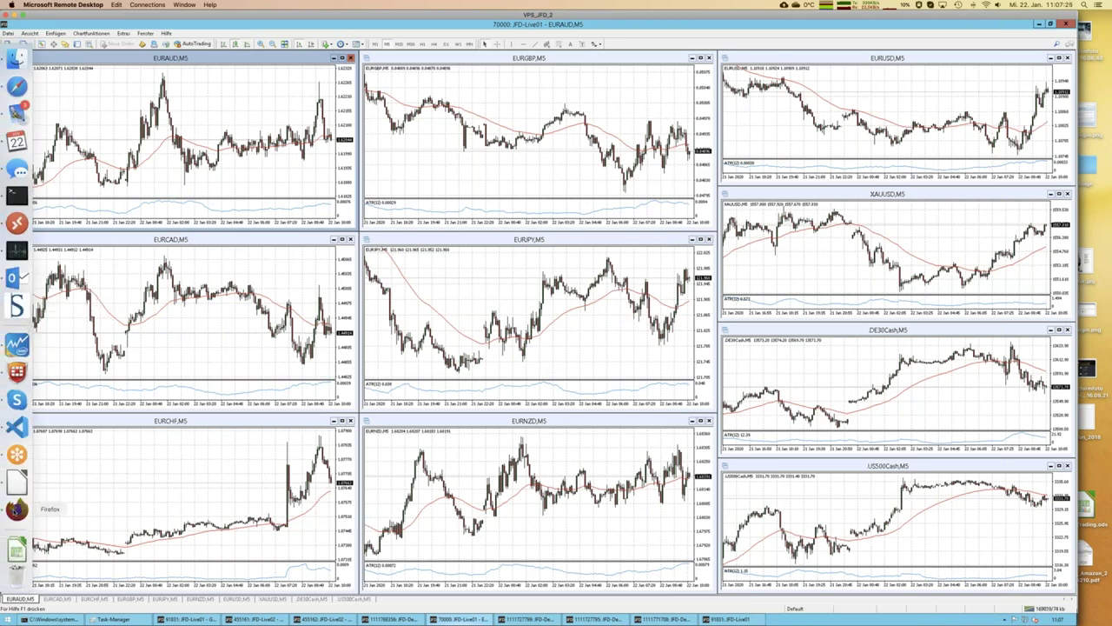
left_click(184, 19)
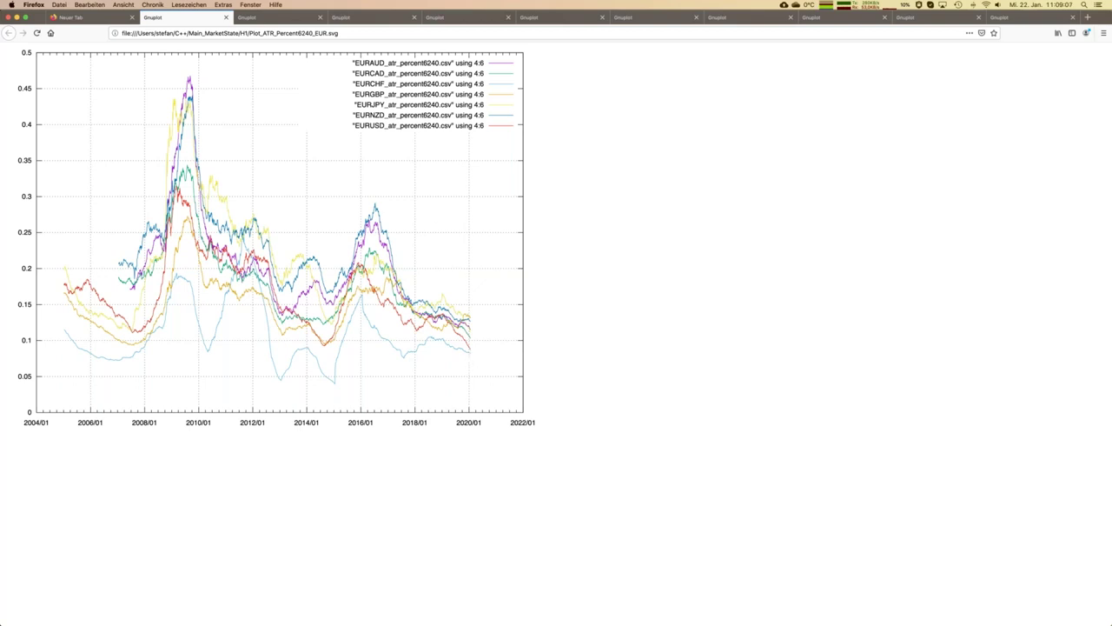
left_click(279, 17)
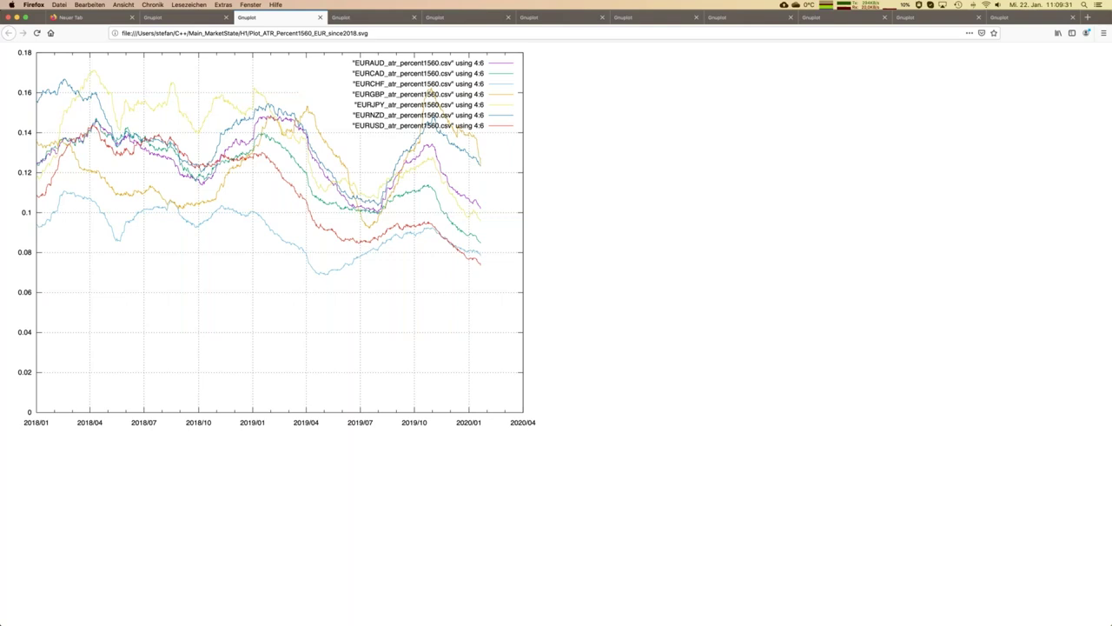
left_click(373, 19)
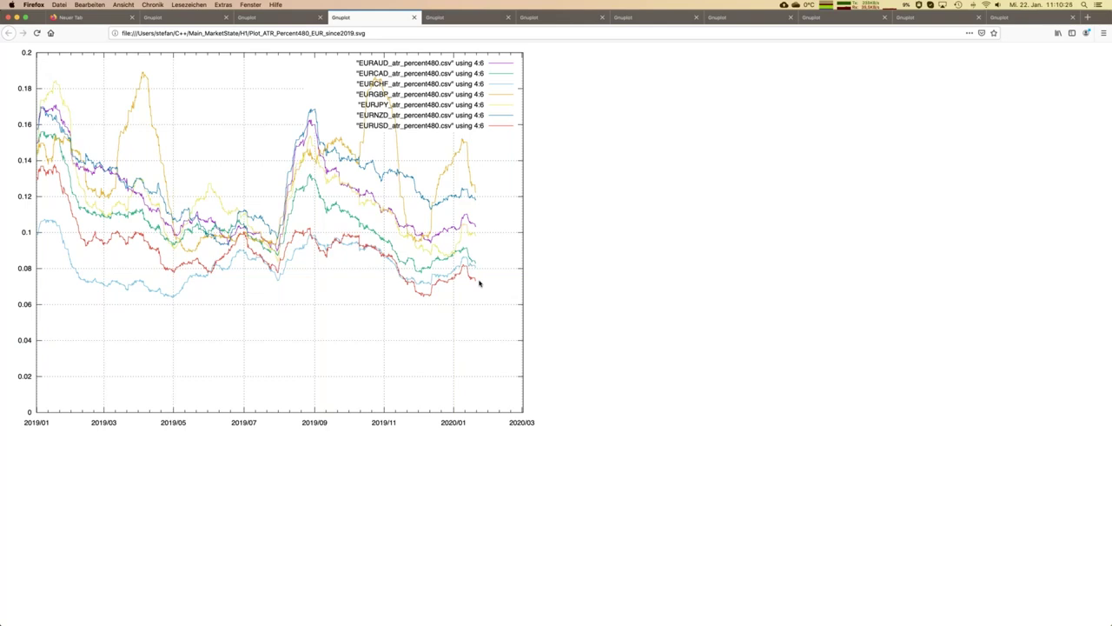
- Review the EUR pairs' regression percent plots for periods 6240, 1560 and 480, comparing them with the live M5 charts in Remote Desktop
left_click(471, 19)
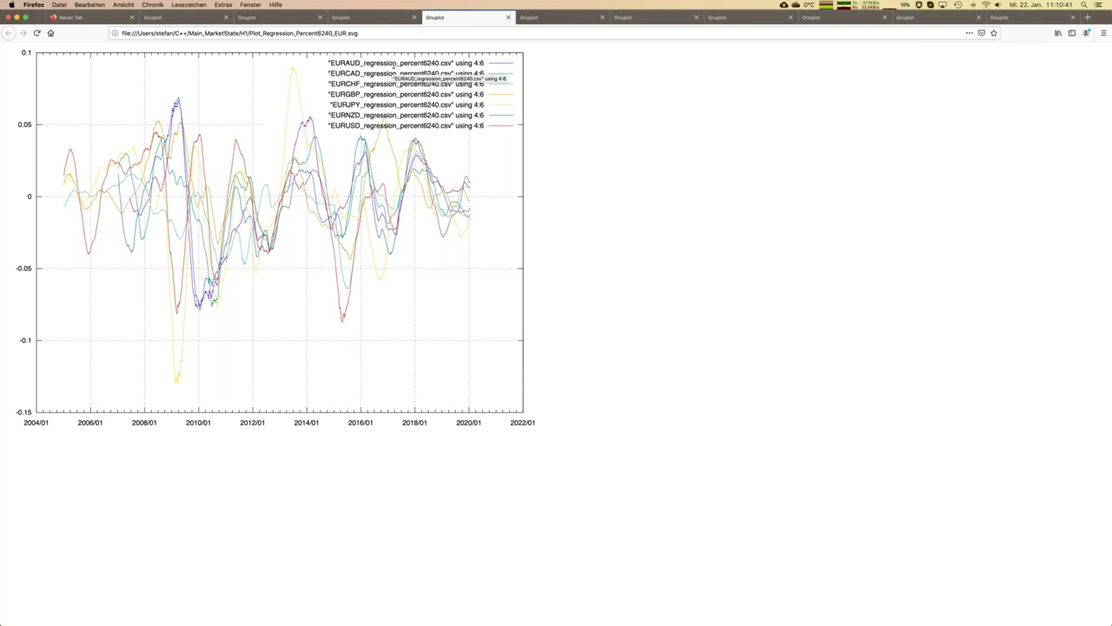
key("ctrl+Right")
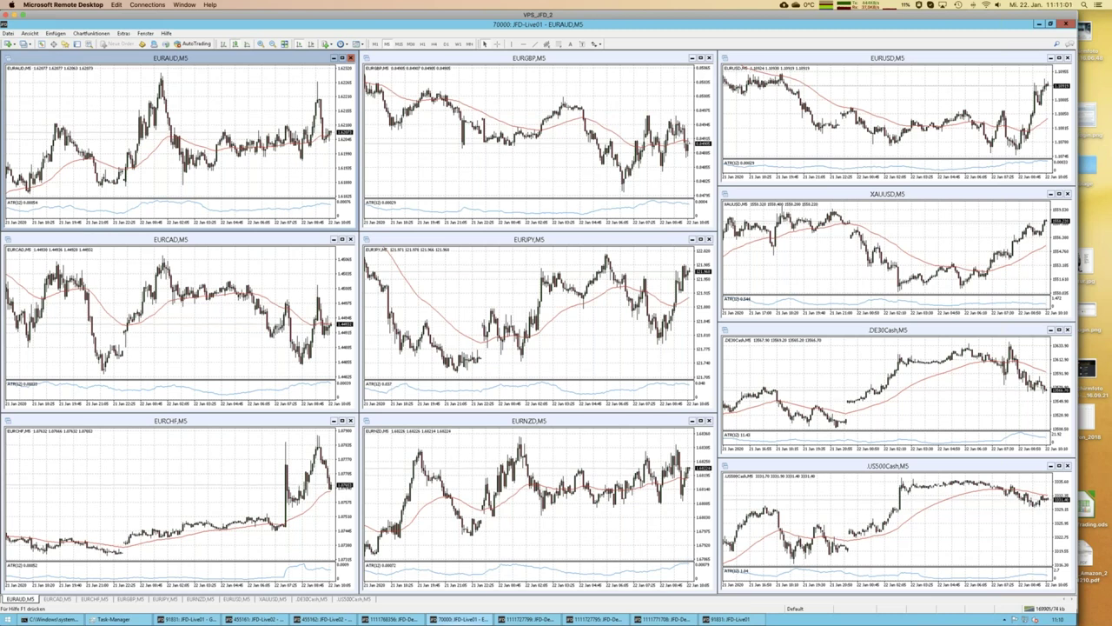
key("ctrl+Left")
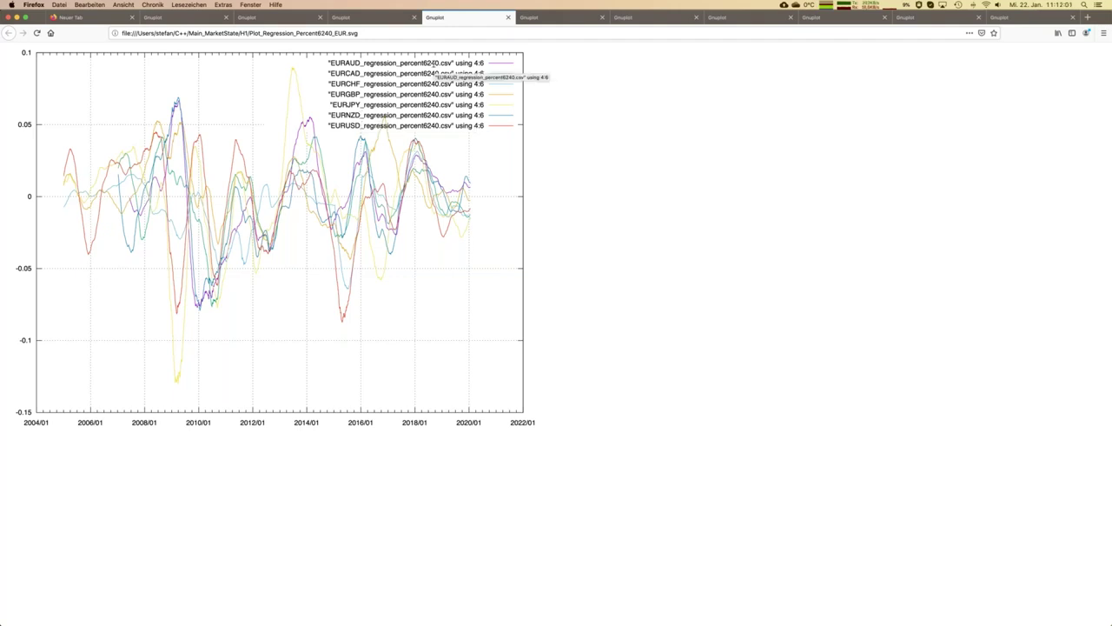
left_click(550, 20)
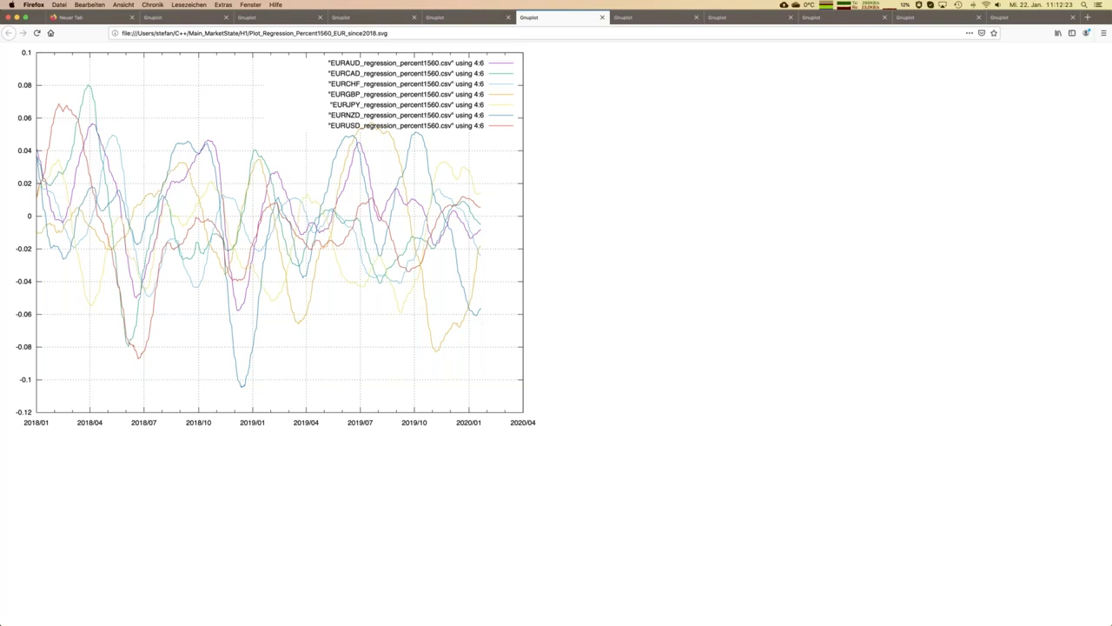
left_click(640, 20)
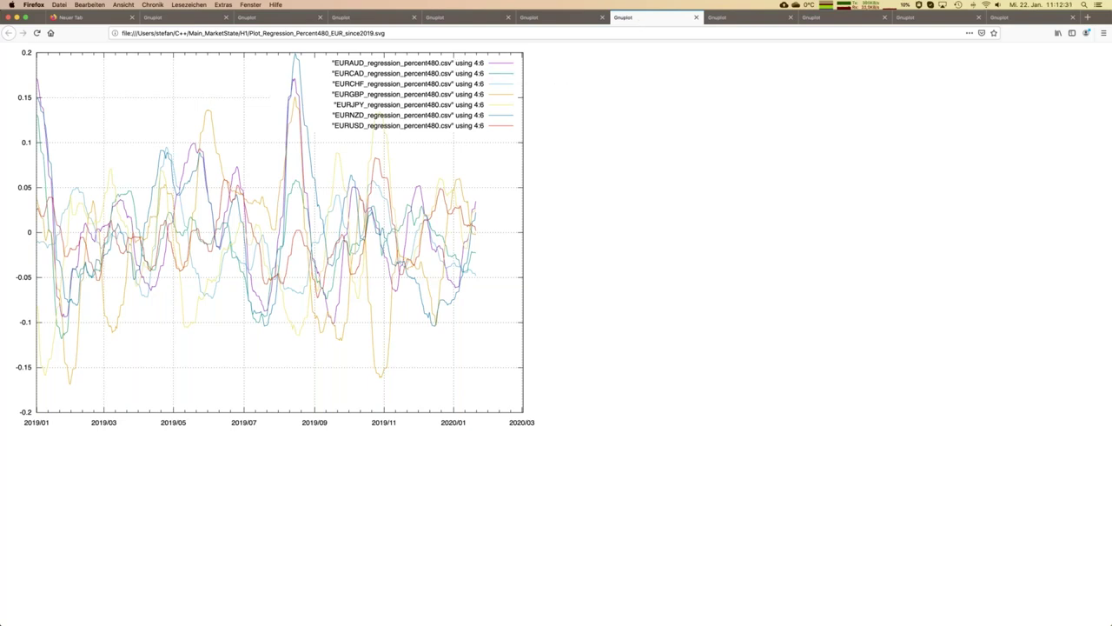
- Review the EUR range percent plots for periods 6240 and 480 and the regression coefficient plot for period 1560
left_click(749, 20)
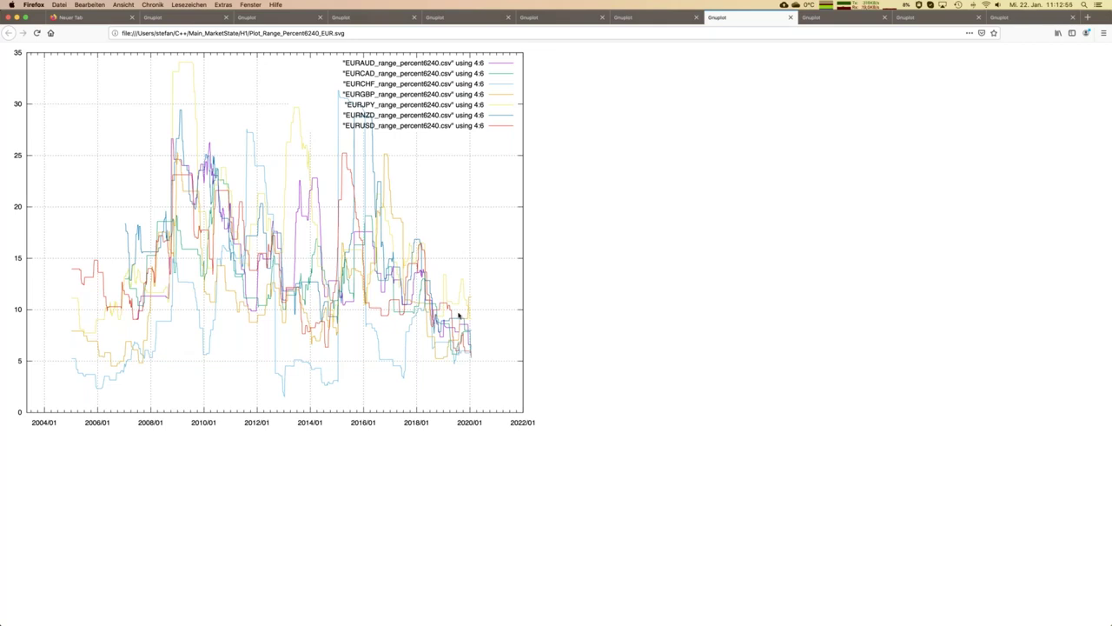
left_click(838, 17)
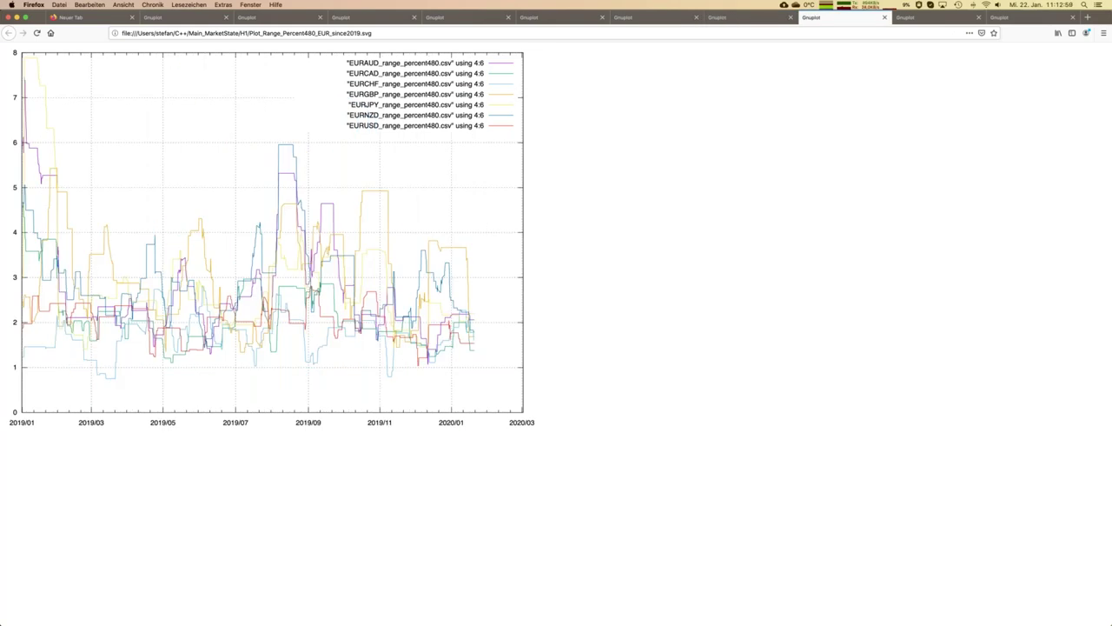
left_click(922, 19)
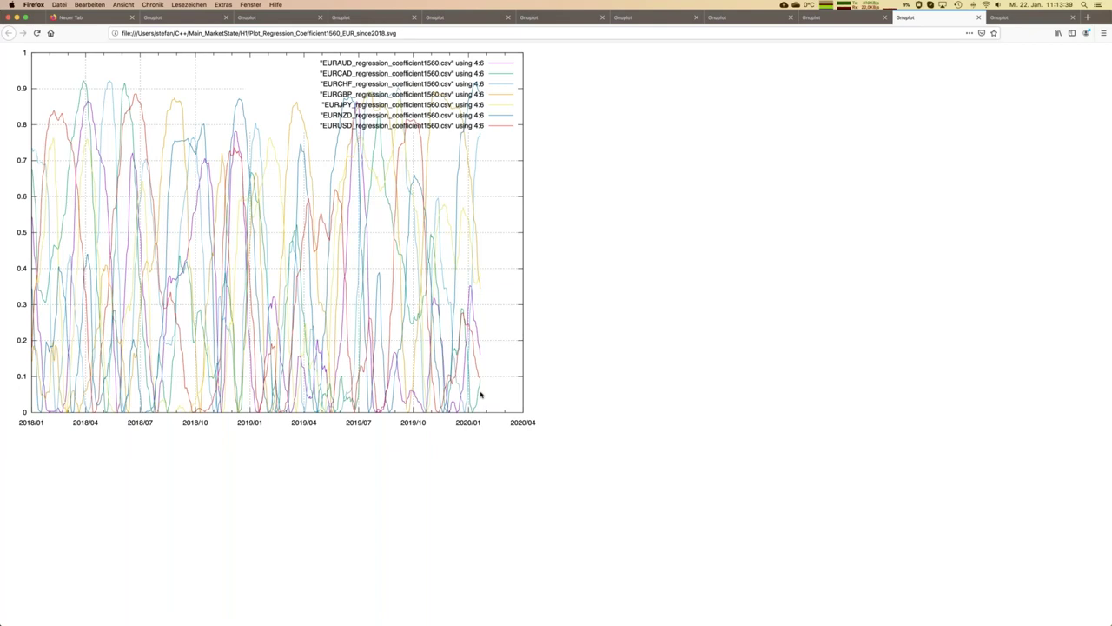
- Switch to LibreOffice and bring the Summary_all_6240.ods spreadsheet to the front
mouse_move(3, 312)
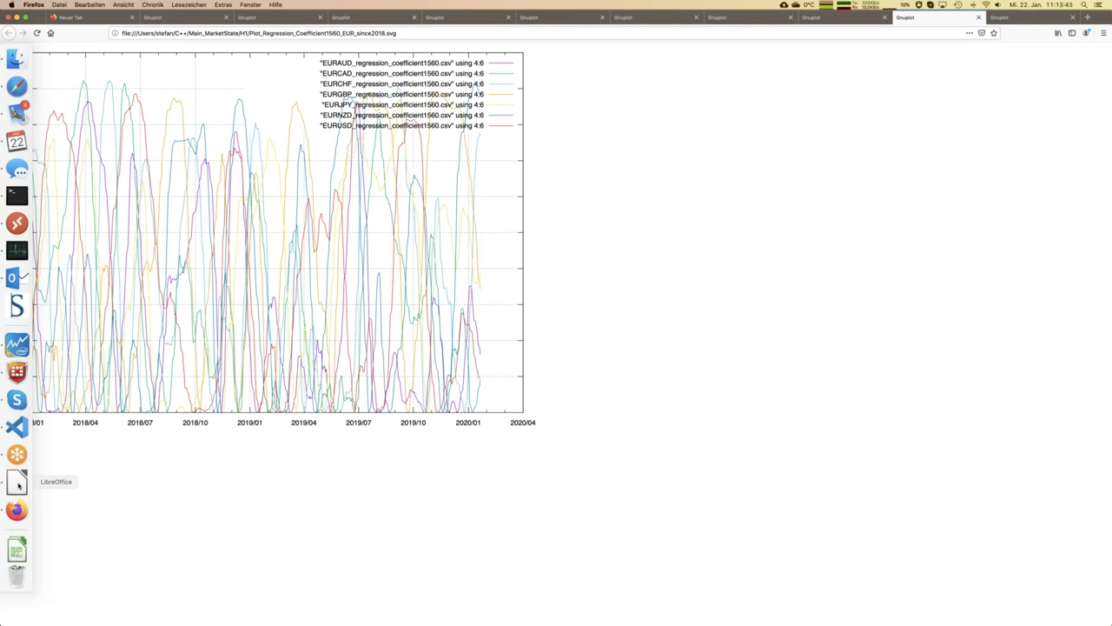
left_click(17, 17)
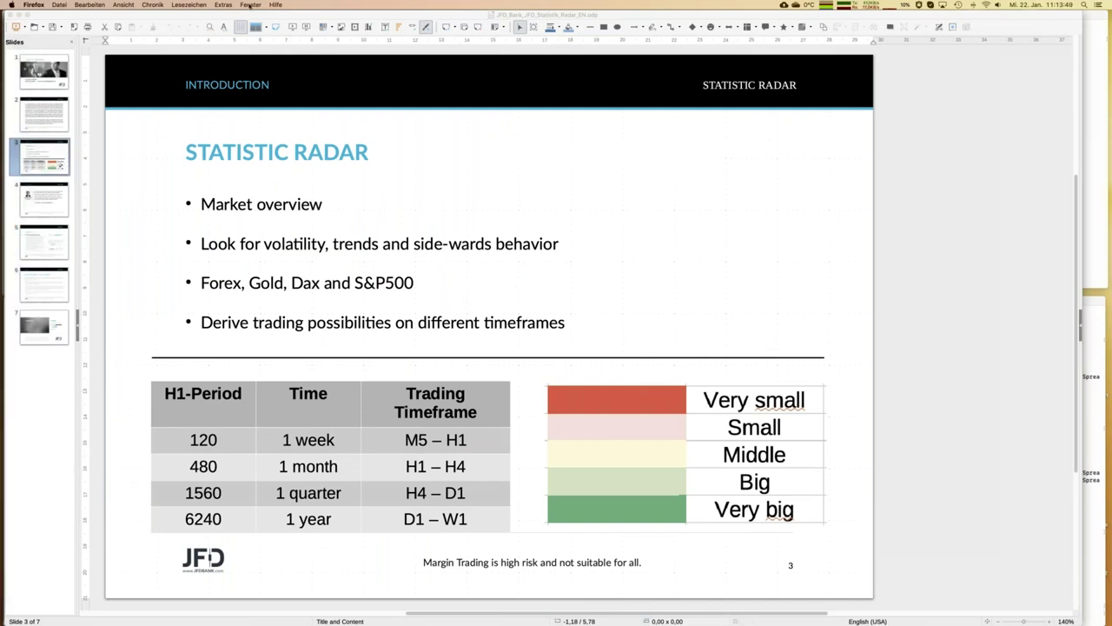
left_click(249, 6)
left_click(249, 5)
left_click(236, 16)
left_click(270, 4)
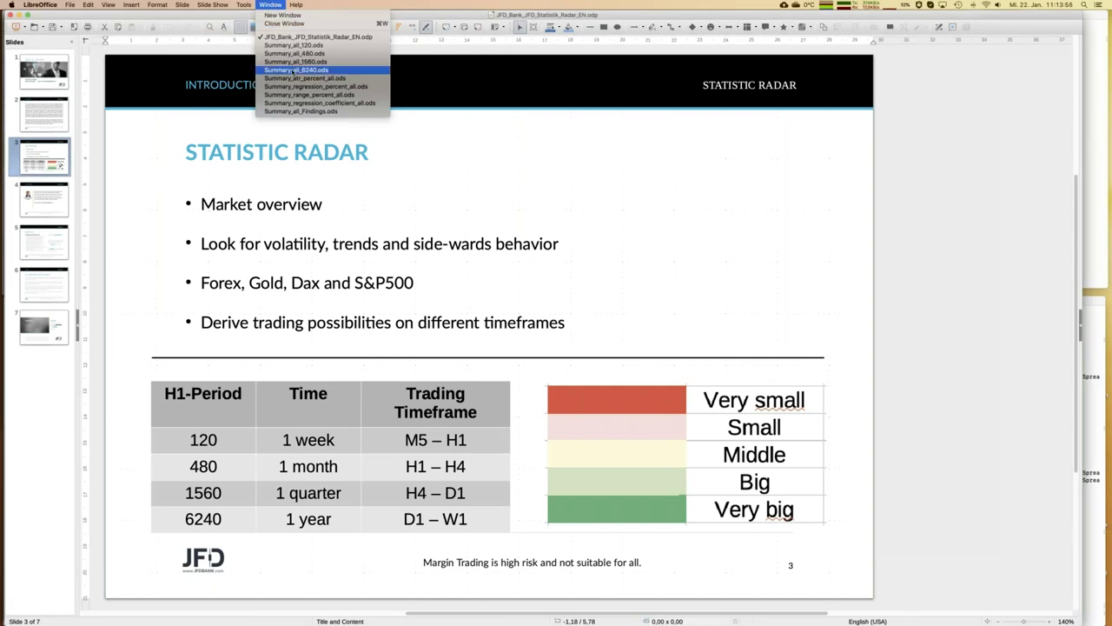
left_click(292, 70)
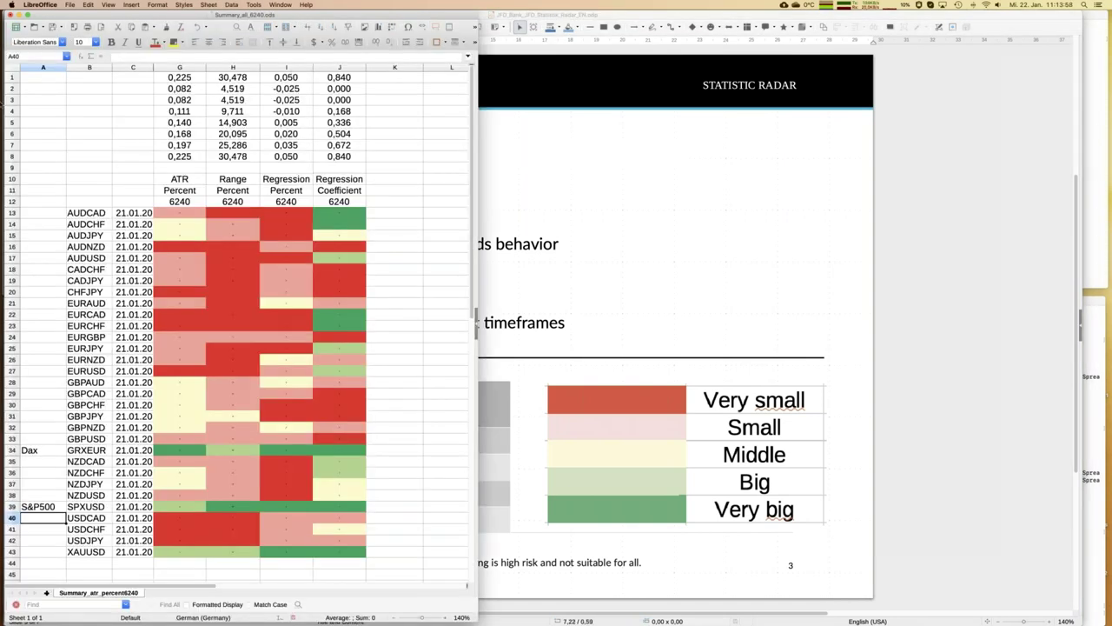
- Bring up Summary_all_Findings.ods beside the 6240 summary spreadsheet
mouse_move(17, 113)
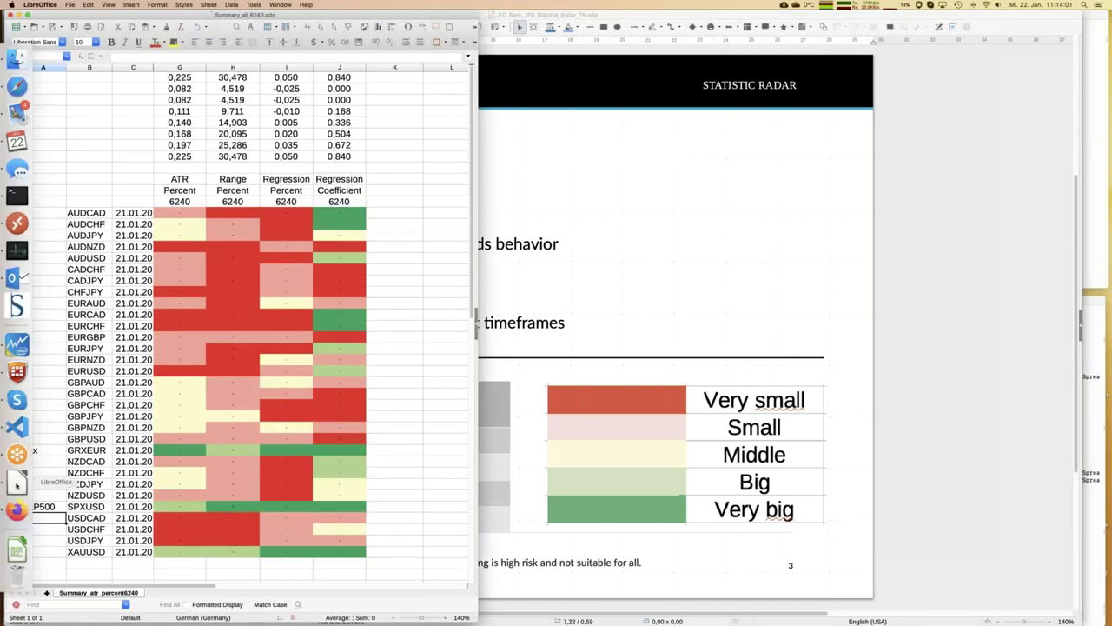
left_click(280, 4)
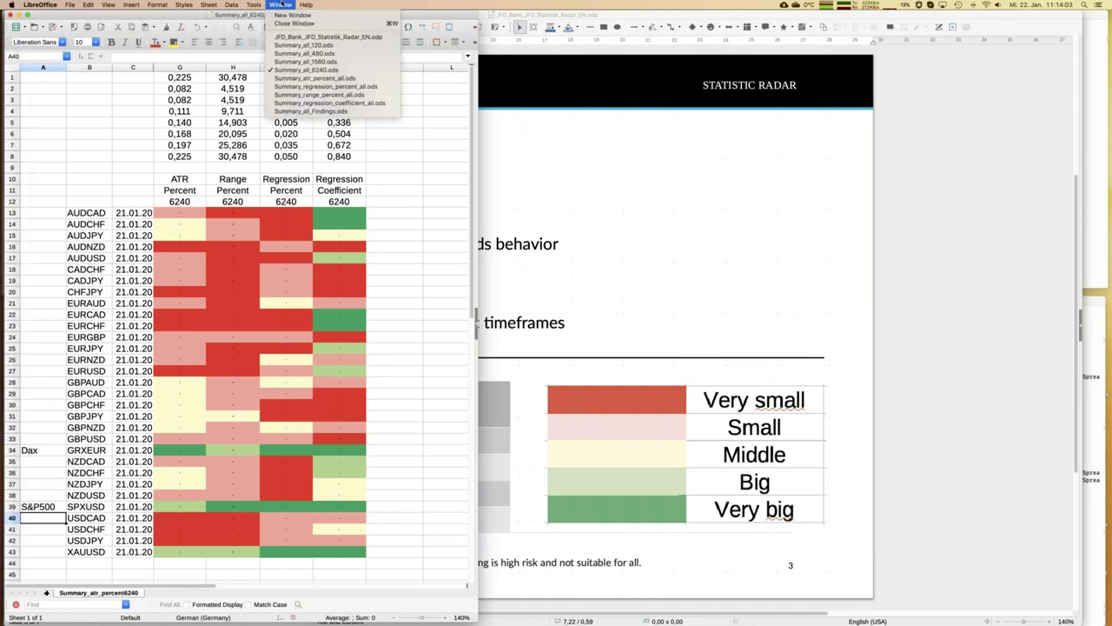
left_click(308, 112)
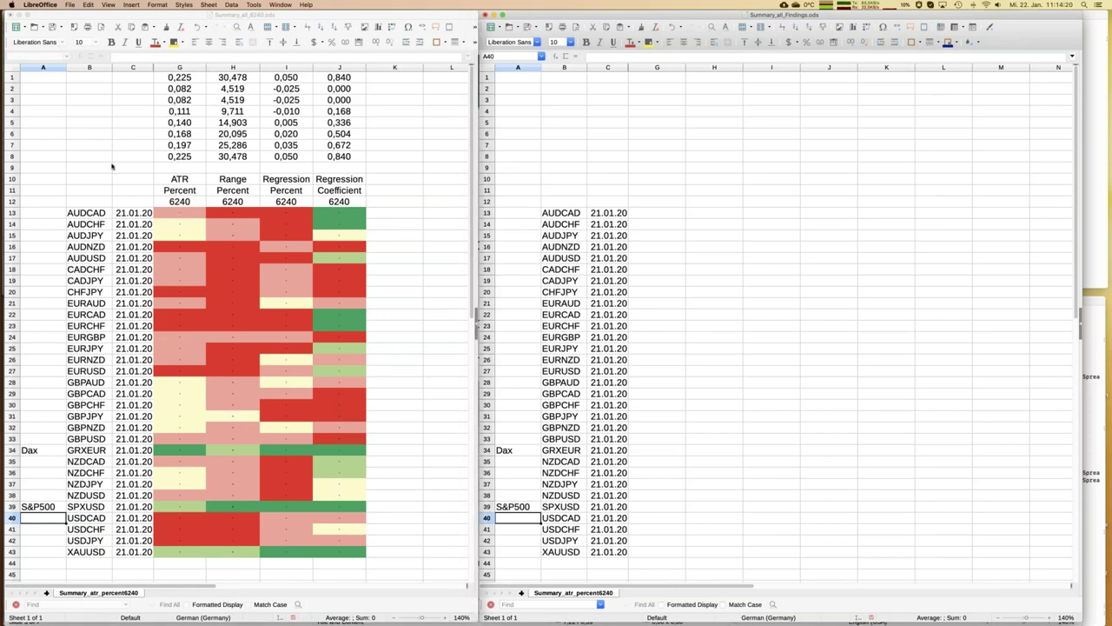
- Examine the ATR, range, regression percent and regression coefficient column headings in the 6240 summary
left_click(112, 166)
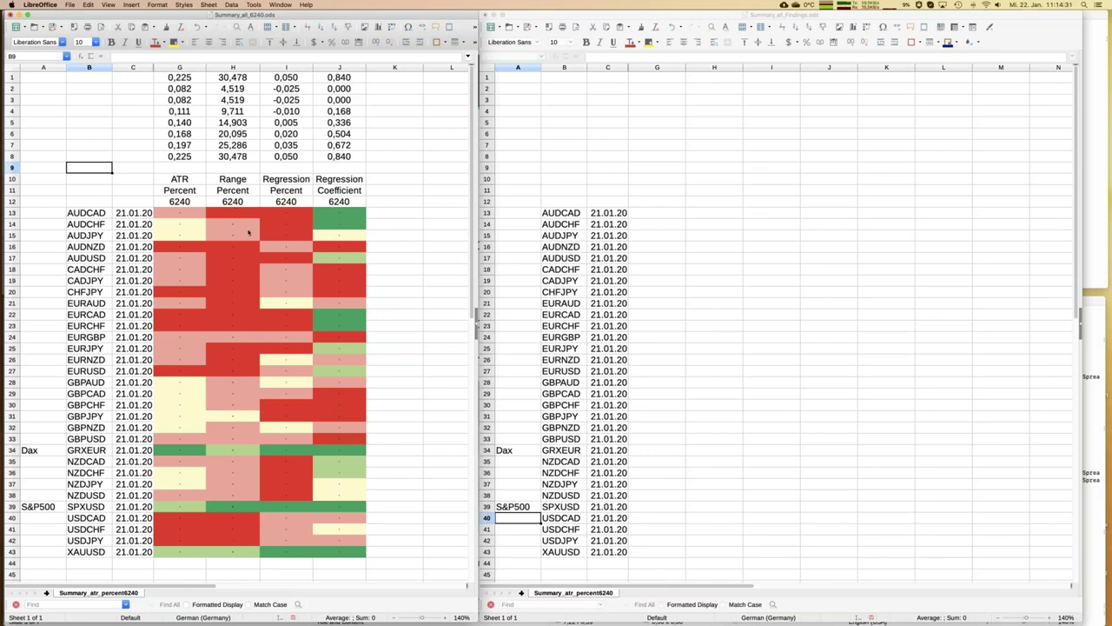
left_click(194, 203)
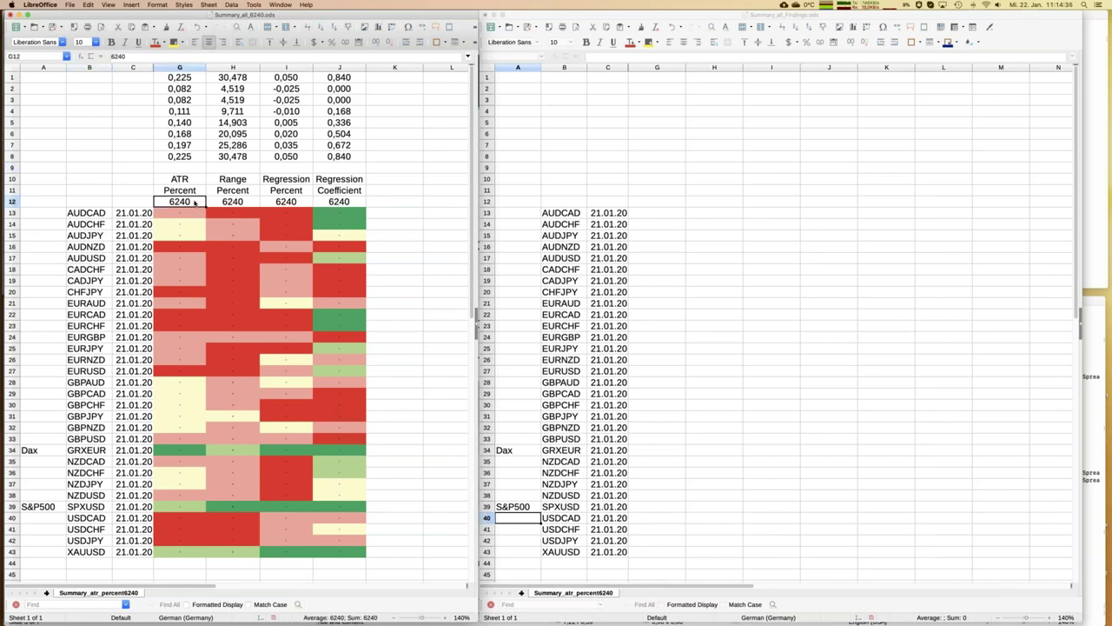
key("Right")
key("Right")
key("Right")
key("Left")
key("Left")
key("Left")
- Examine the 6240 ATR percent cells for Dax (GRXEUR), S&P500 (SPXUSD) and XAUUSD in the summary
left_click(177, 453)
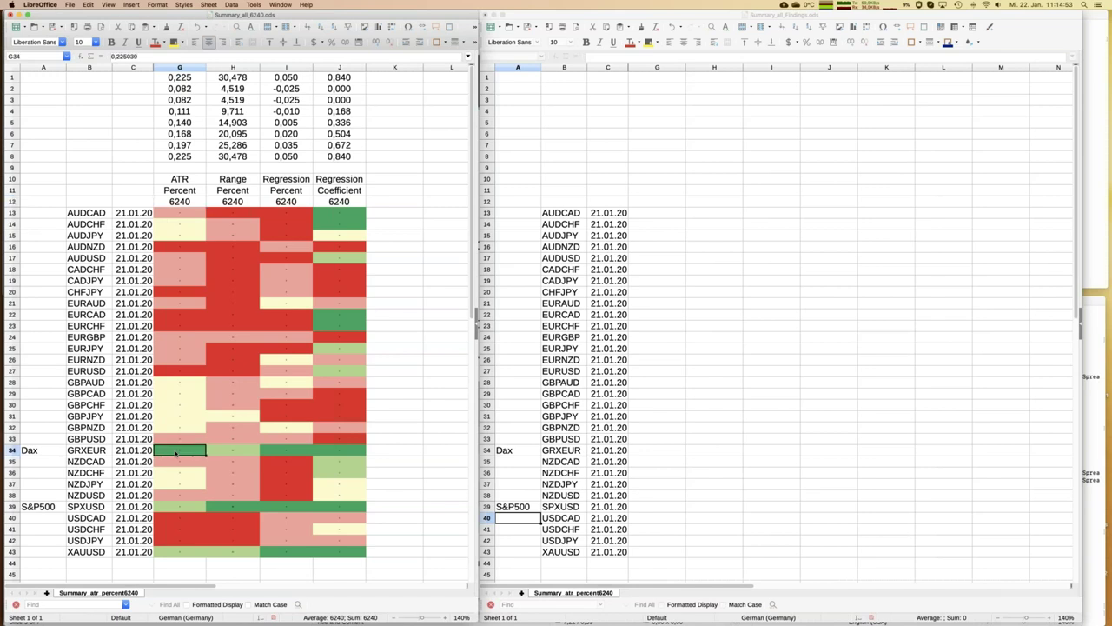
left_click(82, 452)
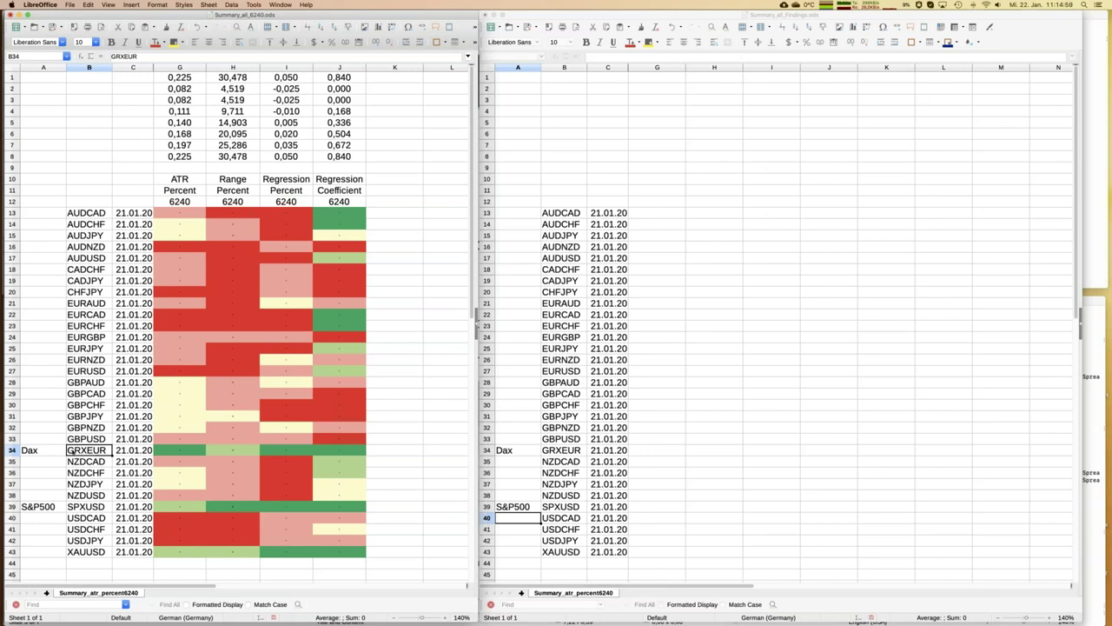
left_click(50, 453)
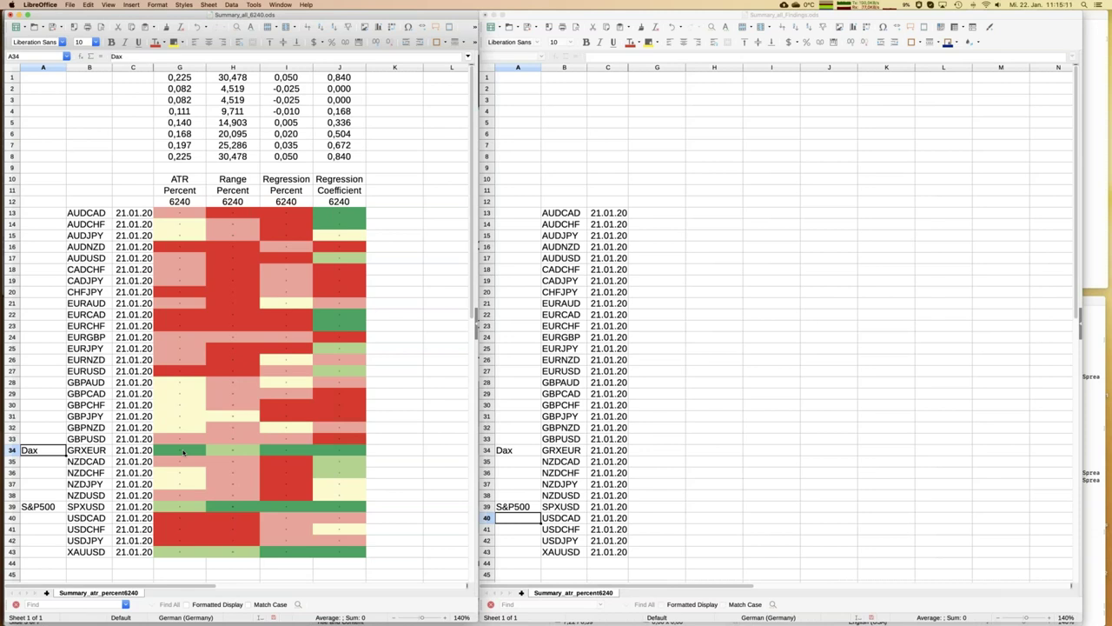
left_click(181, 554)
left_click(175, 508)
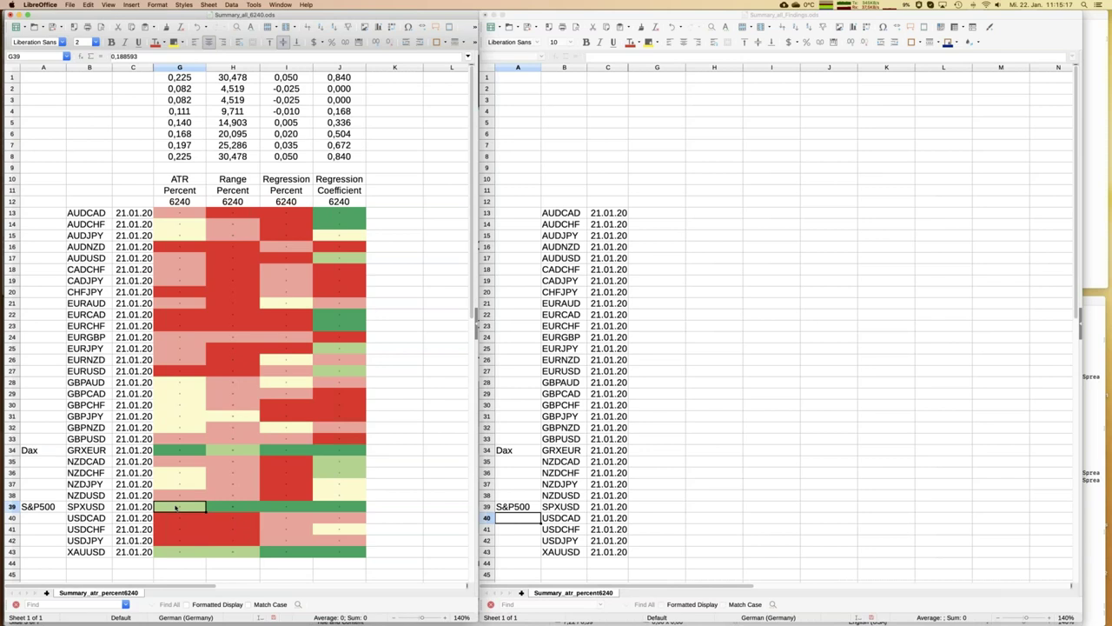
left_click(180, 552)
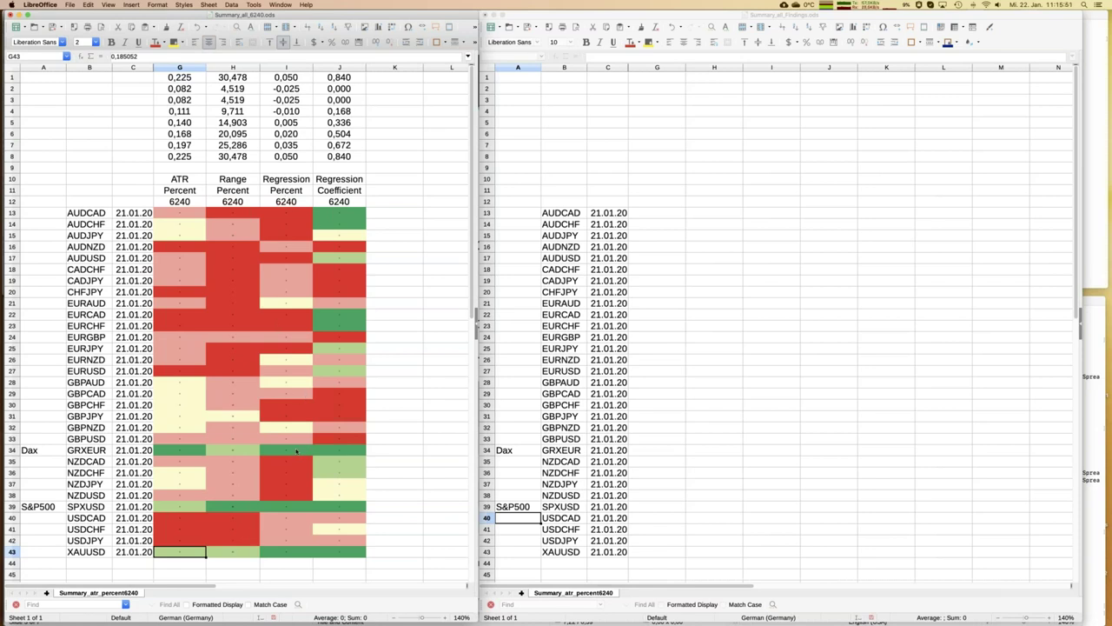
- Enter "Long LongTerm" in cell G34 for Dax (GRXEUR) in the findings spreadsheet
left_click(670, 453)
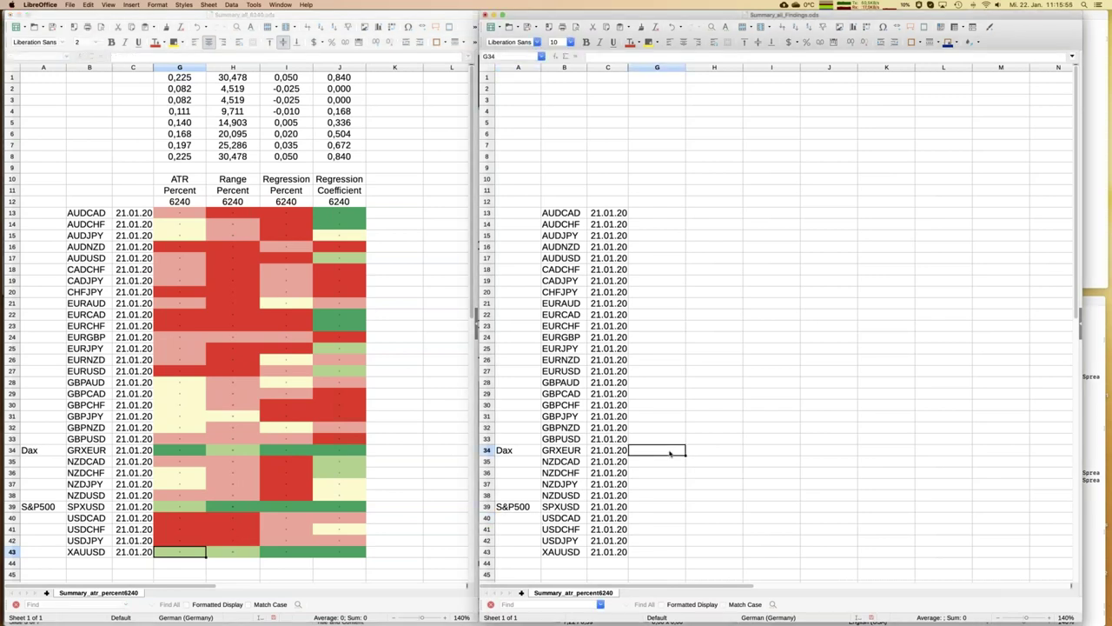
type("Long")
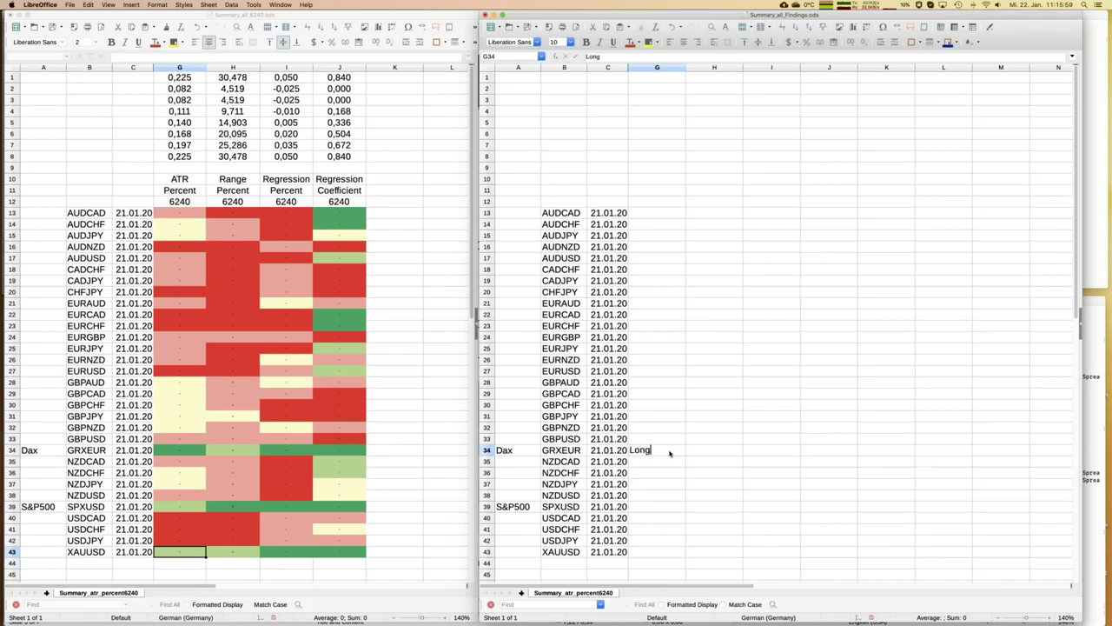
type(" LonTerm")
key("Return")
key("Up")
left_click(635, 56)
type("g")
key("Return")
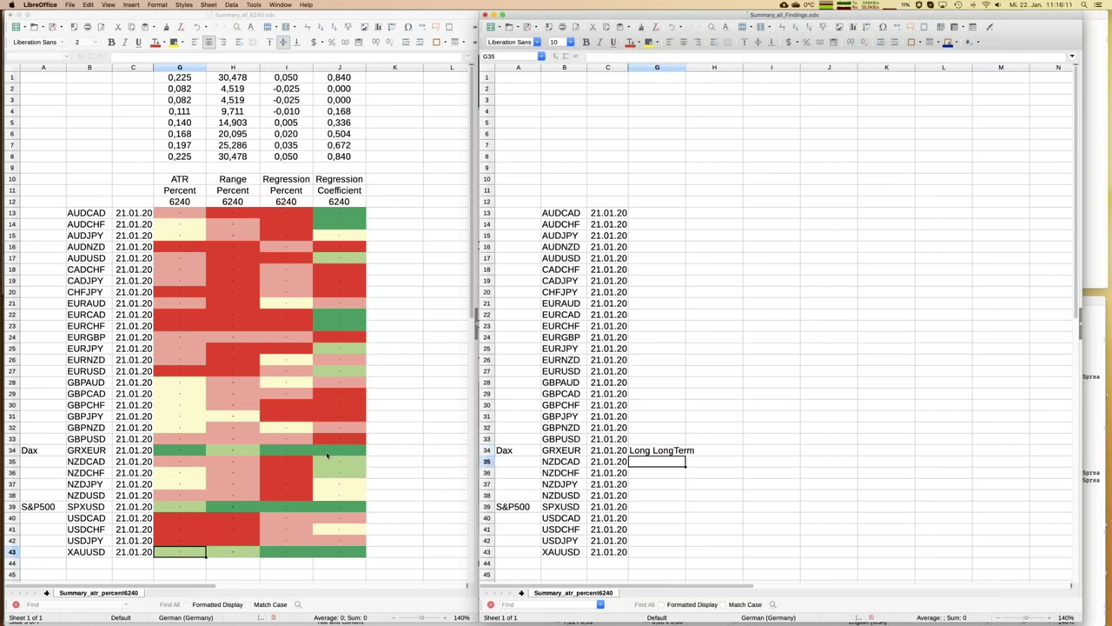
- Check the Dax regression percent cell in the 6240 summary and copy the Dax finding to the SPXUSD row, cell G39
left_click(283, 449)
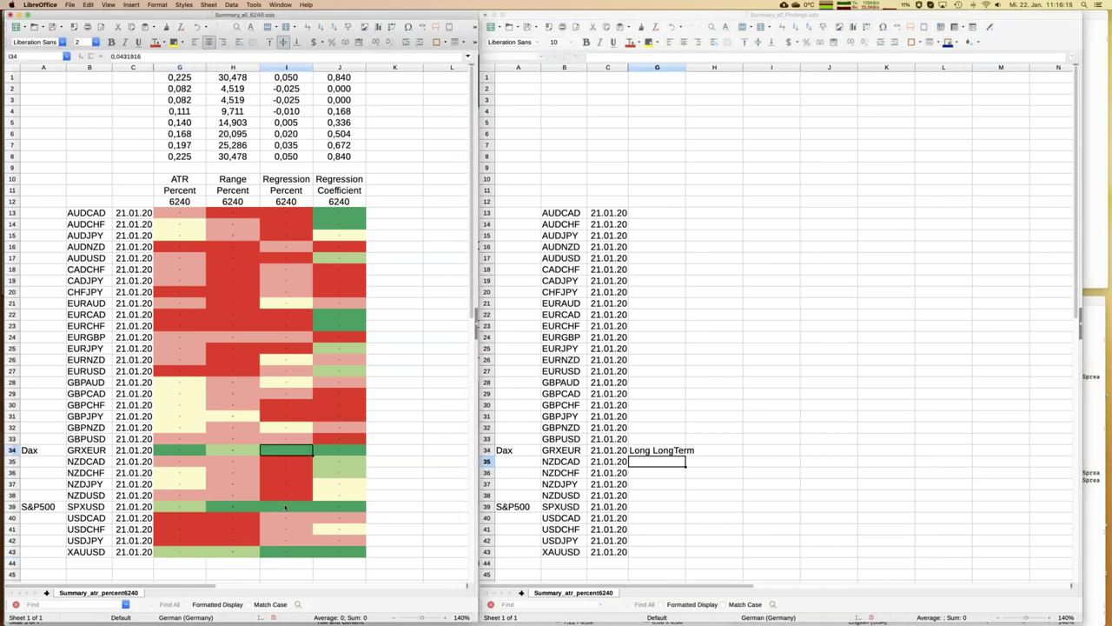
left_click(665, 452)
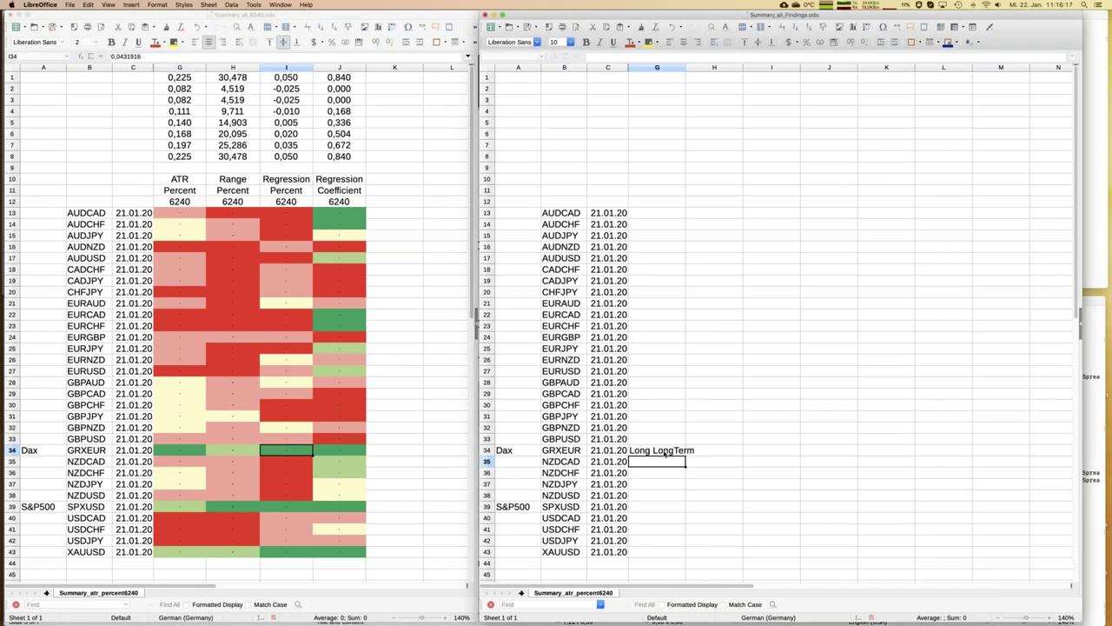
key("super+c")
key("Down")
key("Down")
key("Down")
key("Down")
key("Down")
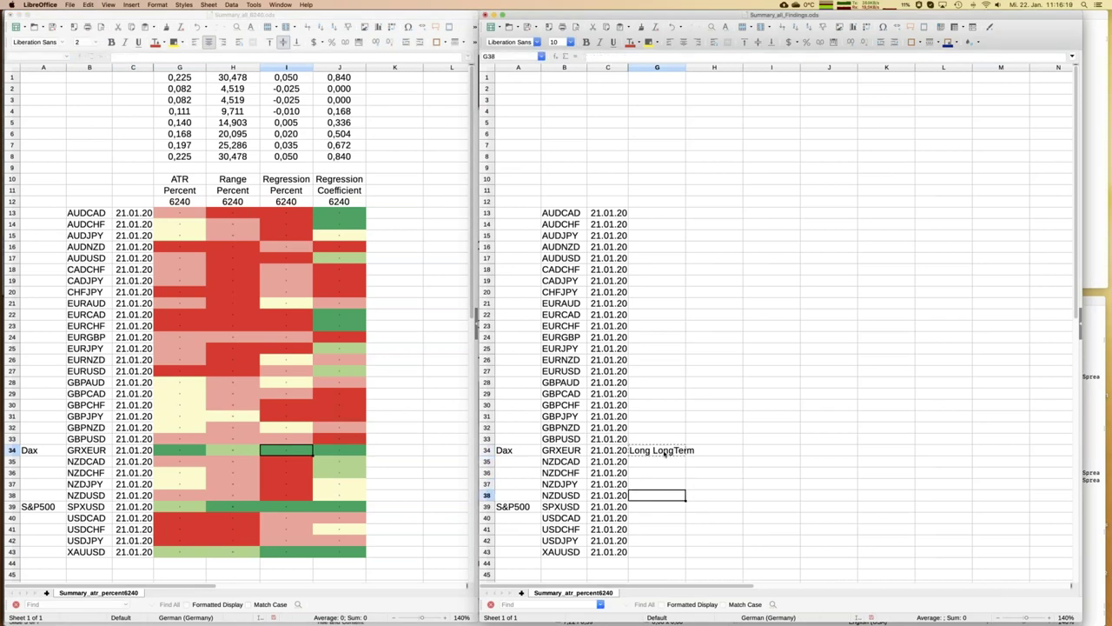
key("super+v")
- Paste the copied "Long LongTerm" finding into cell G43 for XAUUSD
key("Down")
key("Down")
key("Down")
key("Down")
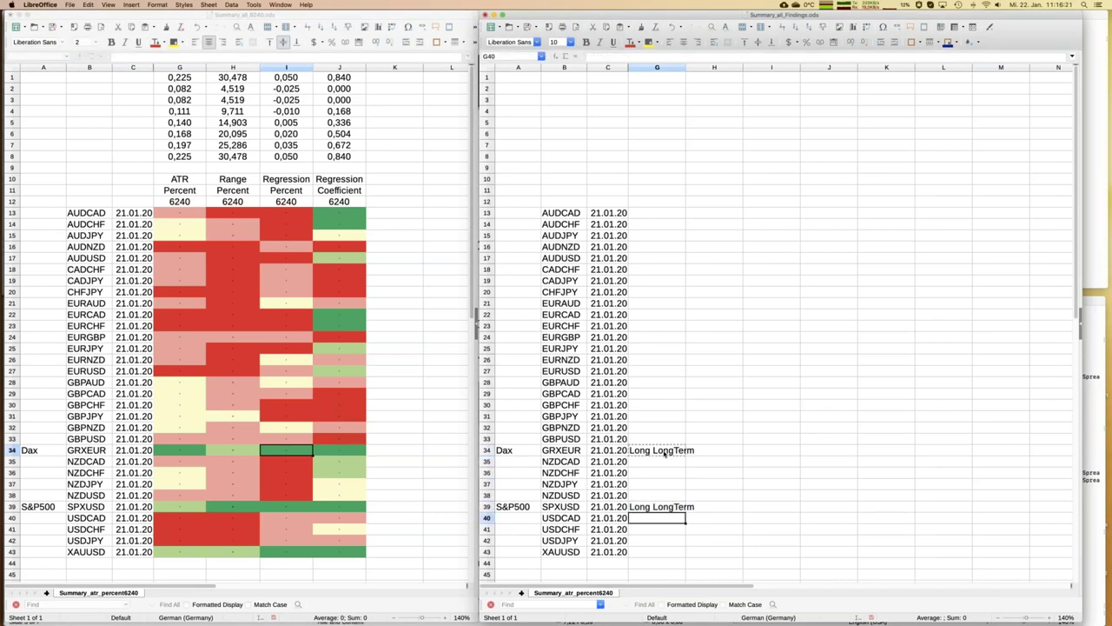
key("super+v")
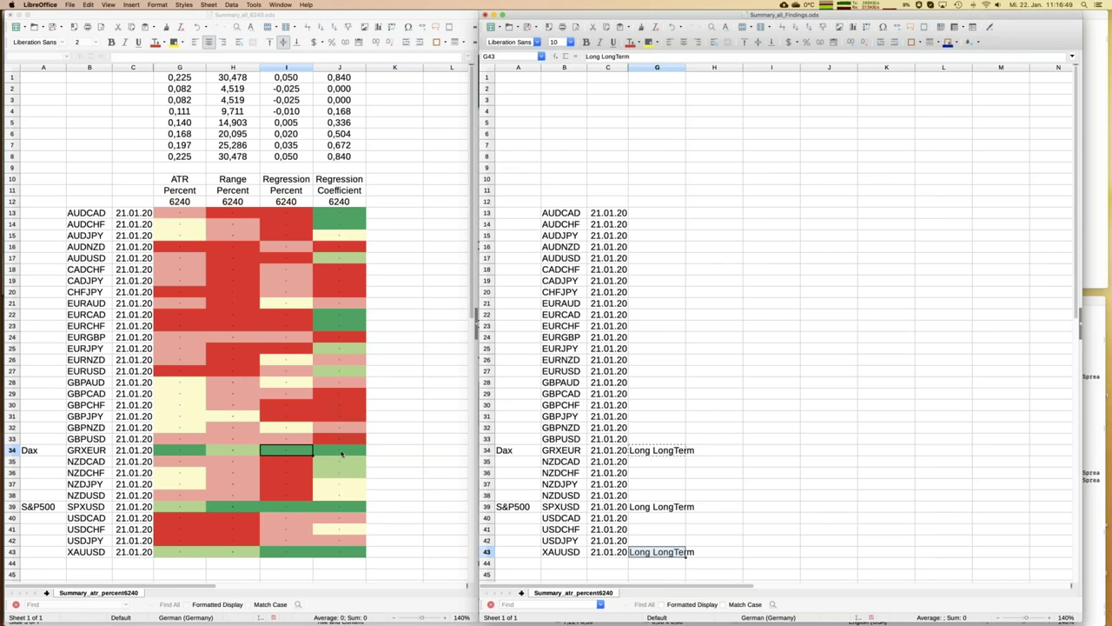
- Examine the 6240 Regression Coefficient cells for Dax (GRXEUR), S&P500 (SPXUSD) and XAUUSD in the summary
left_click(342, 452)
left_click(341, 506)
left_click(342, 553)
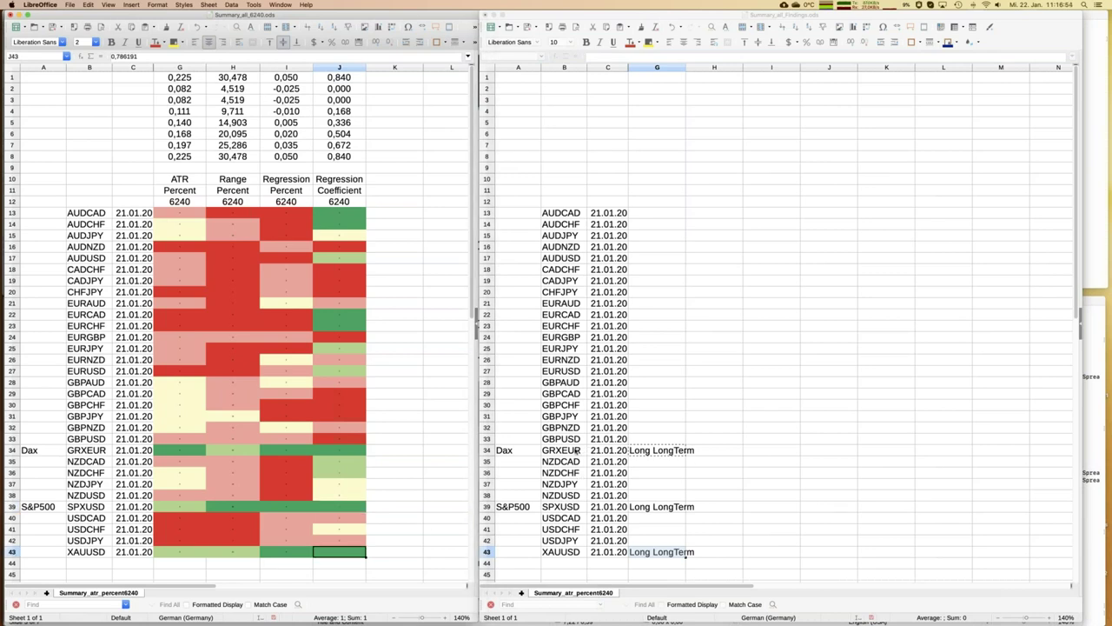
left_click(564, 452)
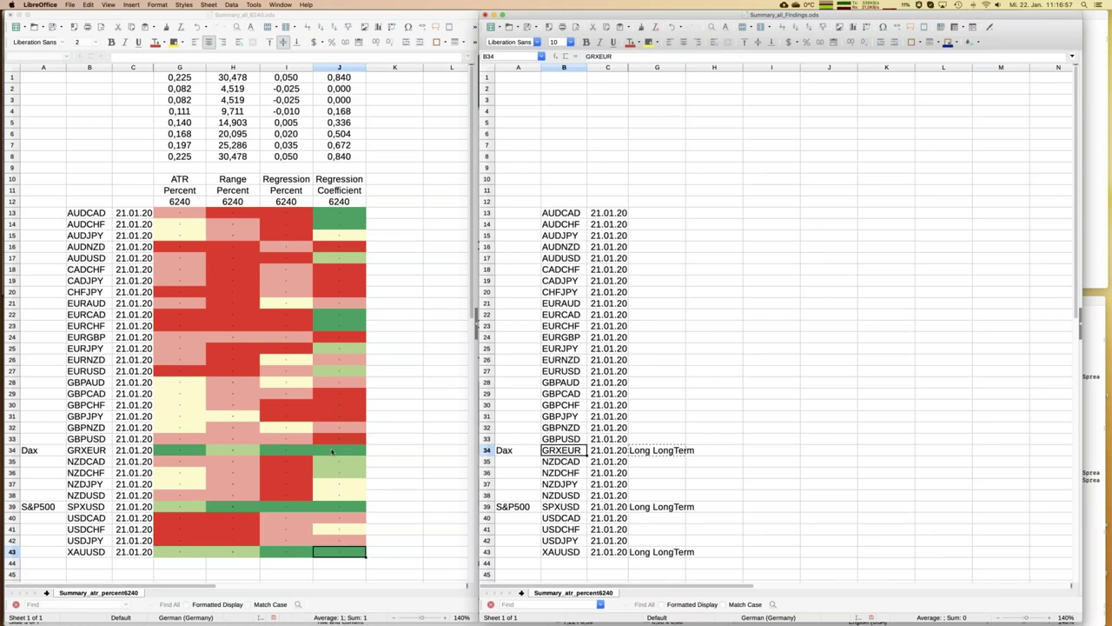
left_click(339, 451)
left_click(346, 511)
left_click(349, 552)
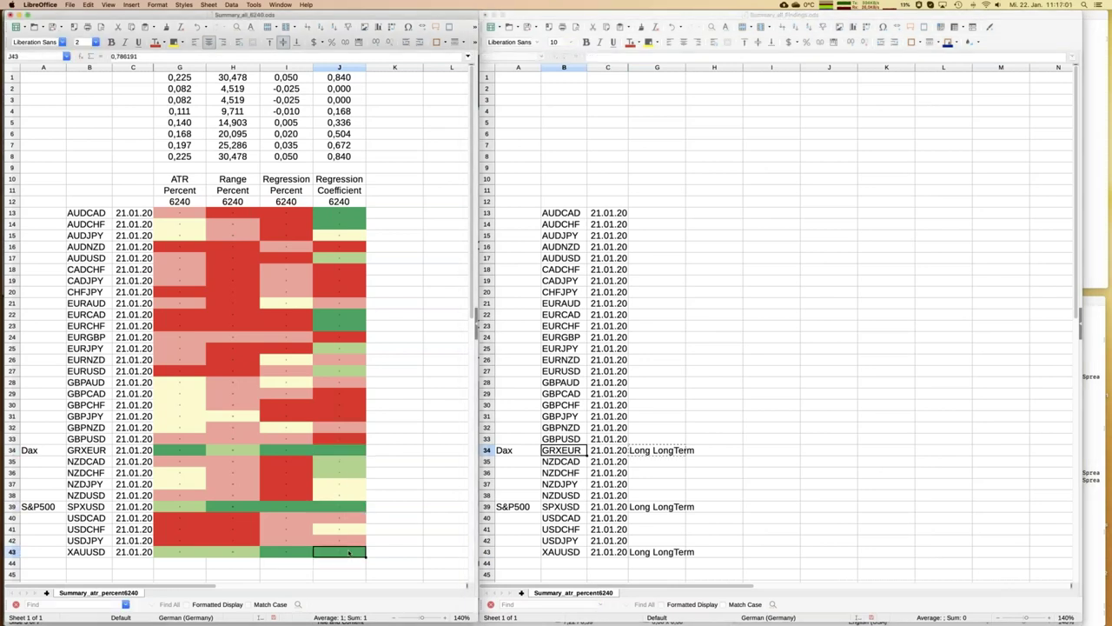
- Fit column G of the findings spreadsheet to its contents and enter the heading 6240 in cell G12
left_click(670, 68)
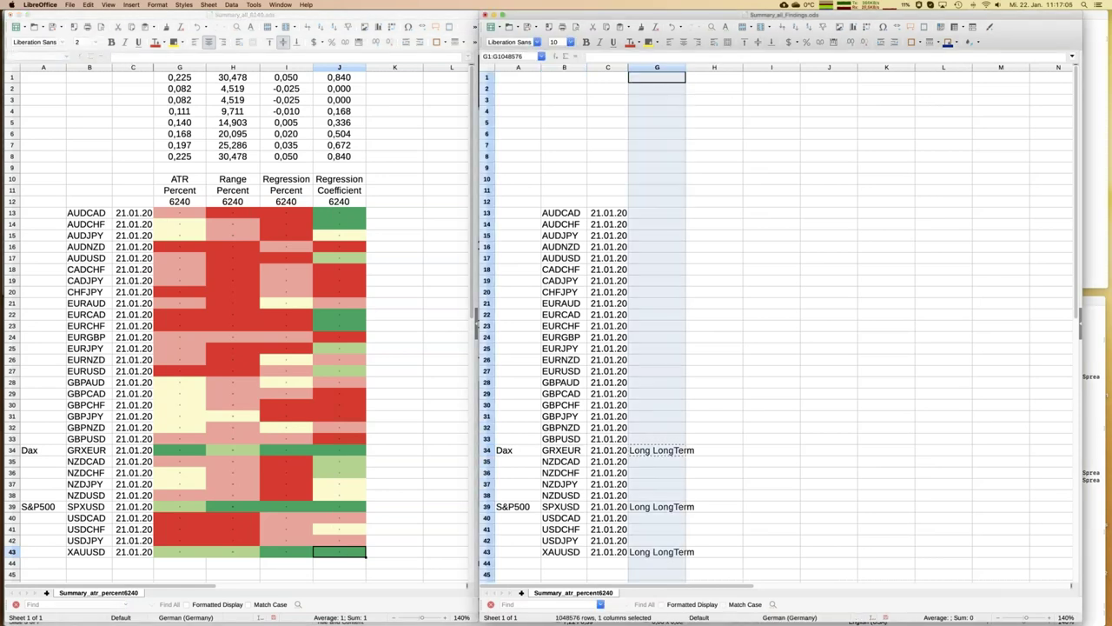
double_click(686, 68)
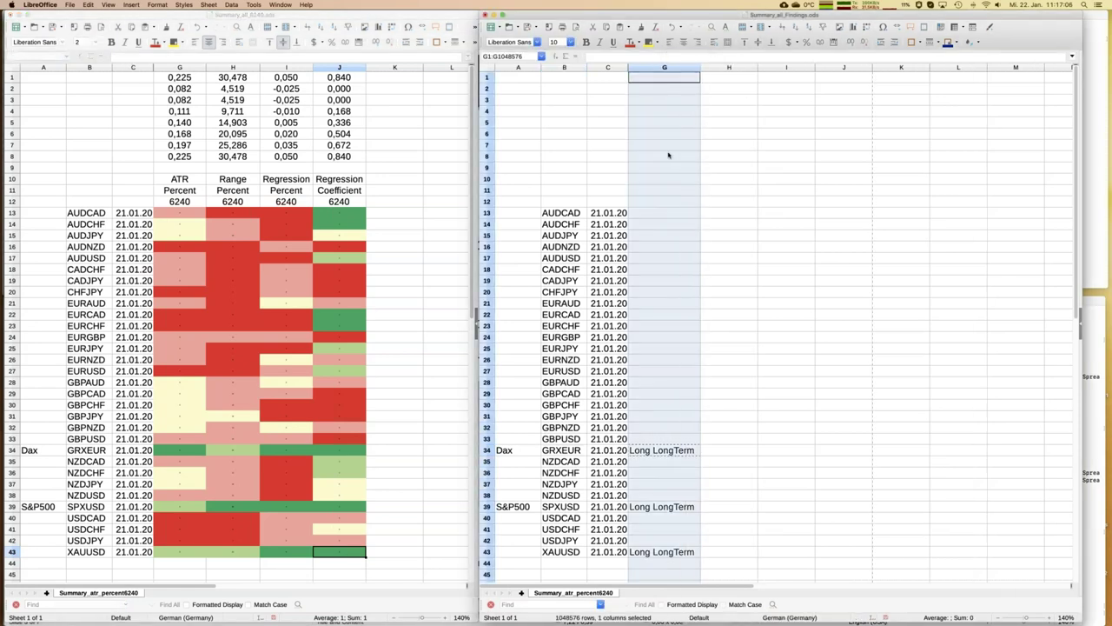
left_click(662, 203)
type("623")
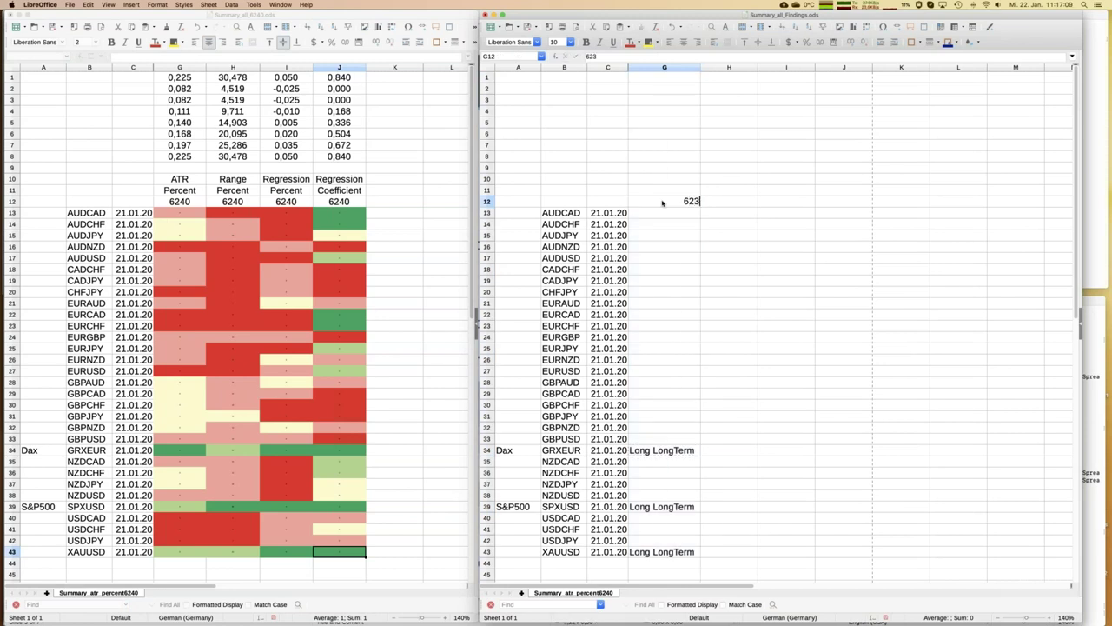
key("BackSpace")
type("40")
key("Return")
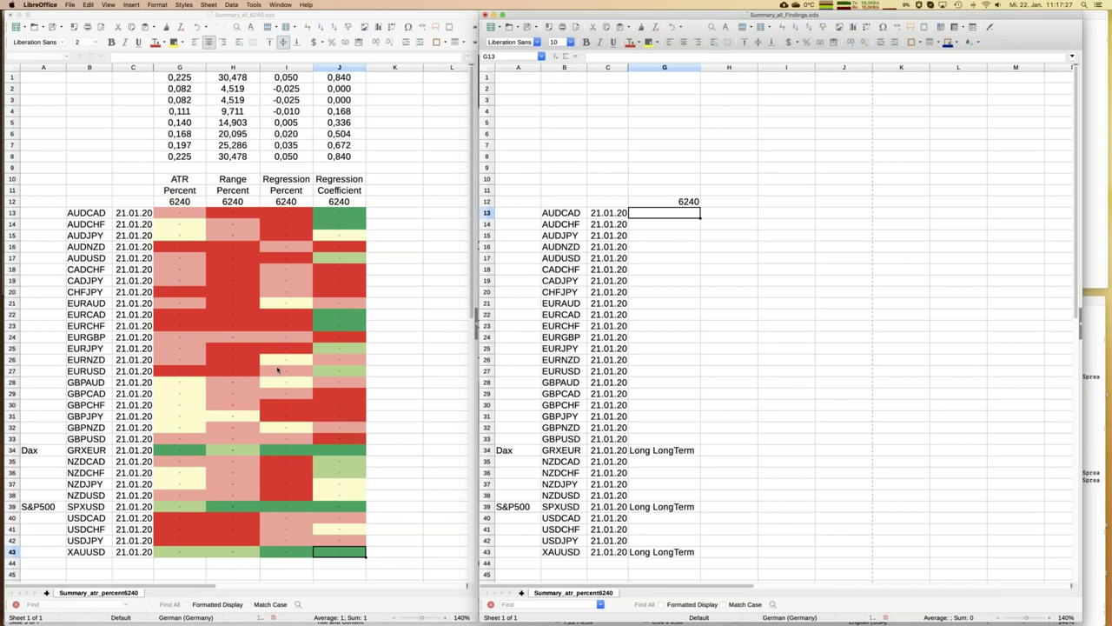
- Switch from the 6240 summary to Summary_all_1560.ods and check its ATR Percent heading cell
key("super+grave")
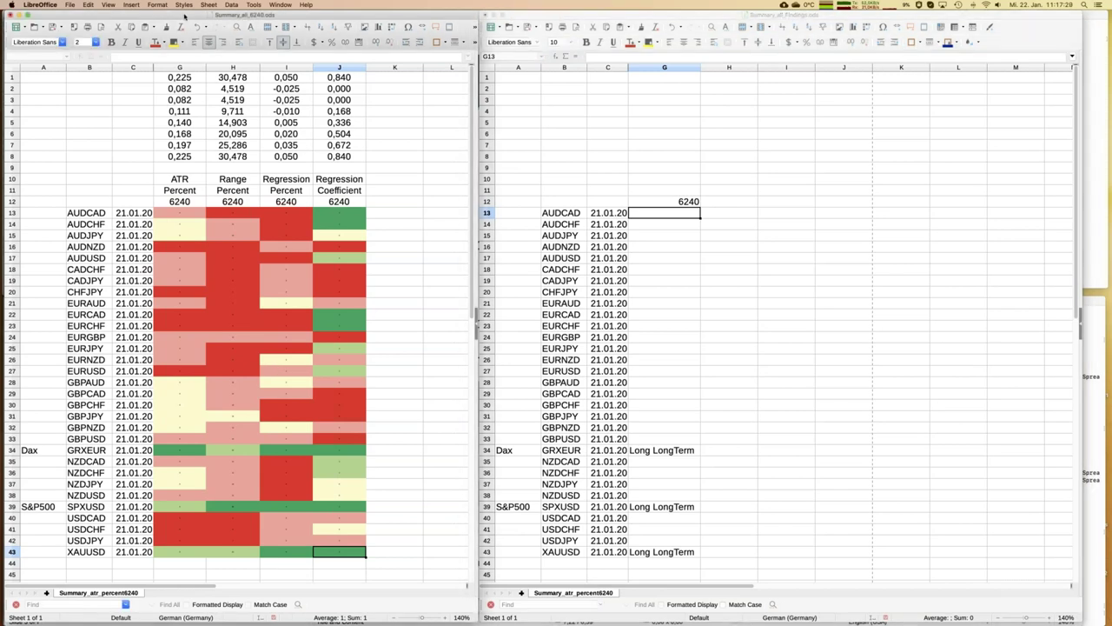
left_click(277, 5)
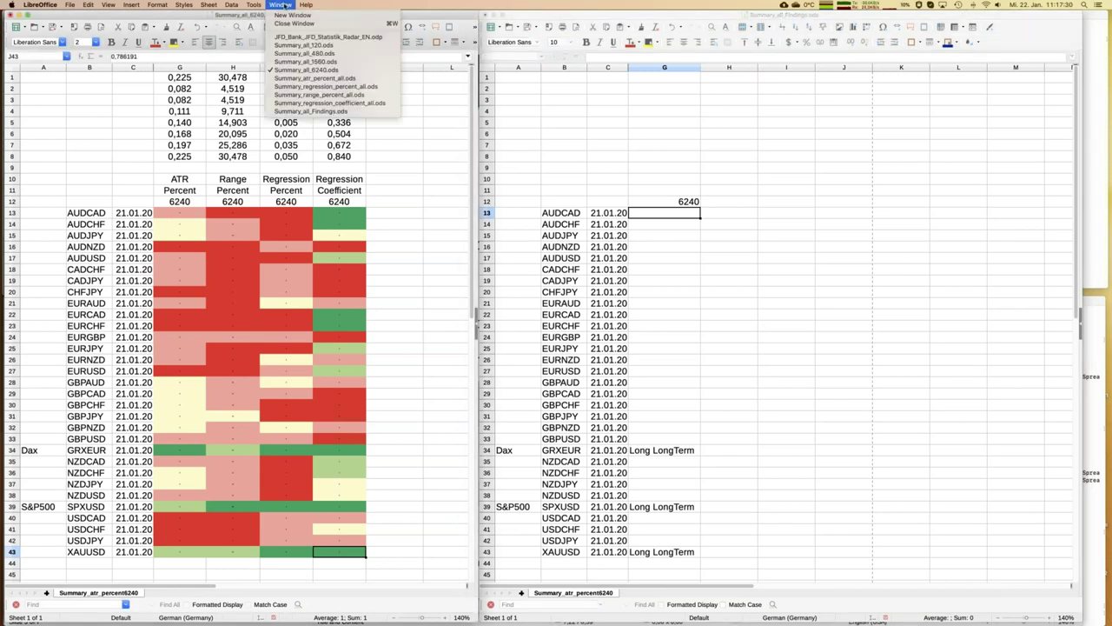
left_click(298, 62)
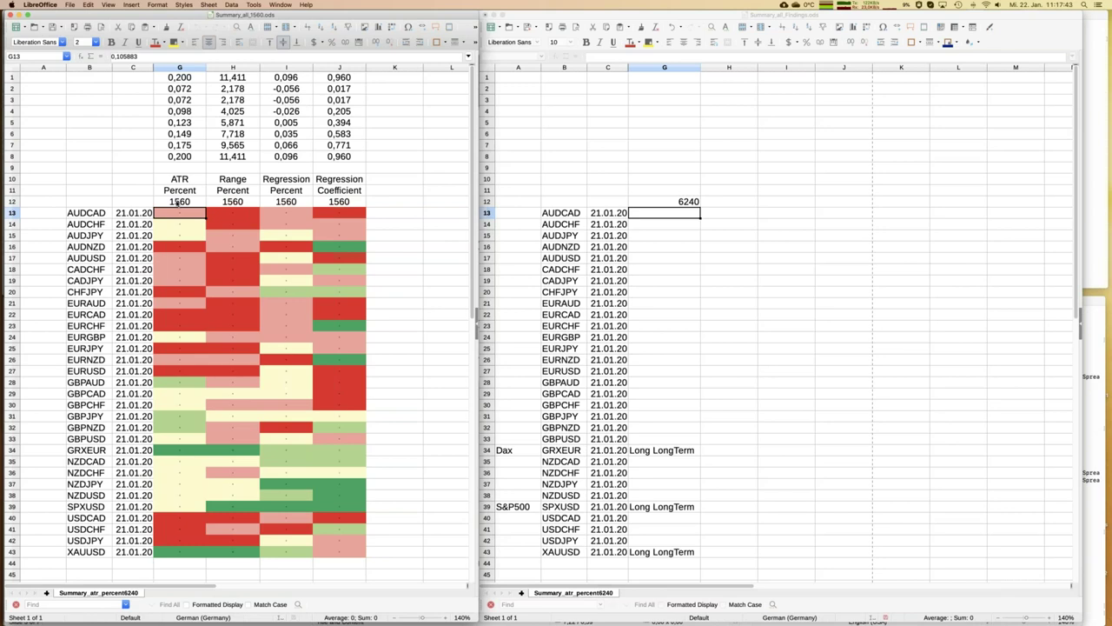
left_click(178, 202)
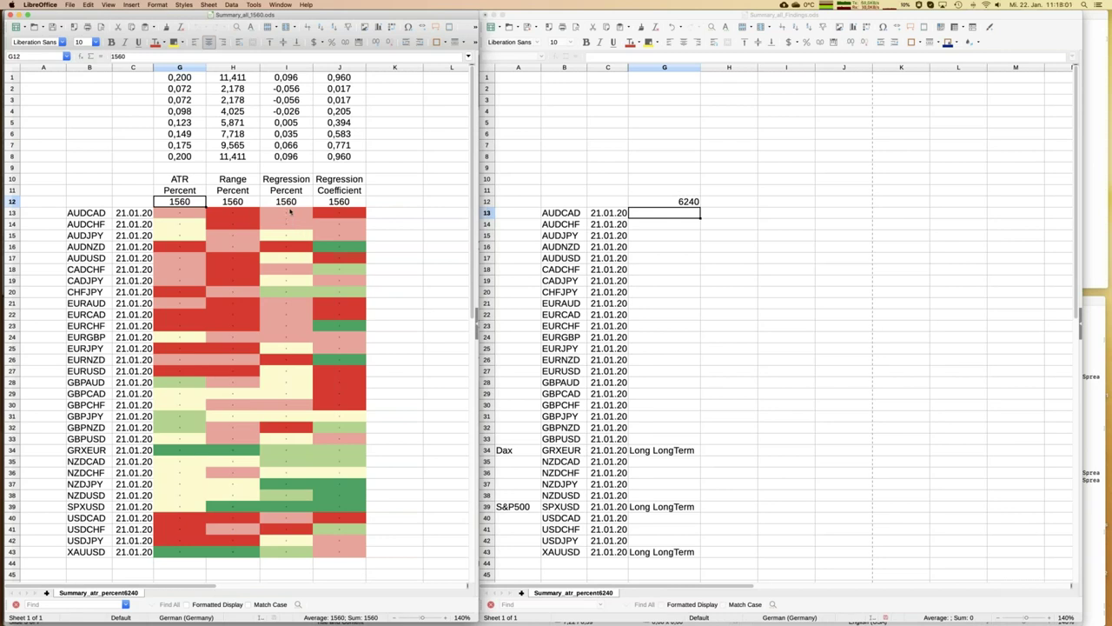
- Check the 1560 Regression Percent cell for NZDJPY and enter "Long" in cell H37 of the findings spreadsheet
left_click(283, 487)
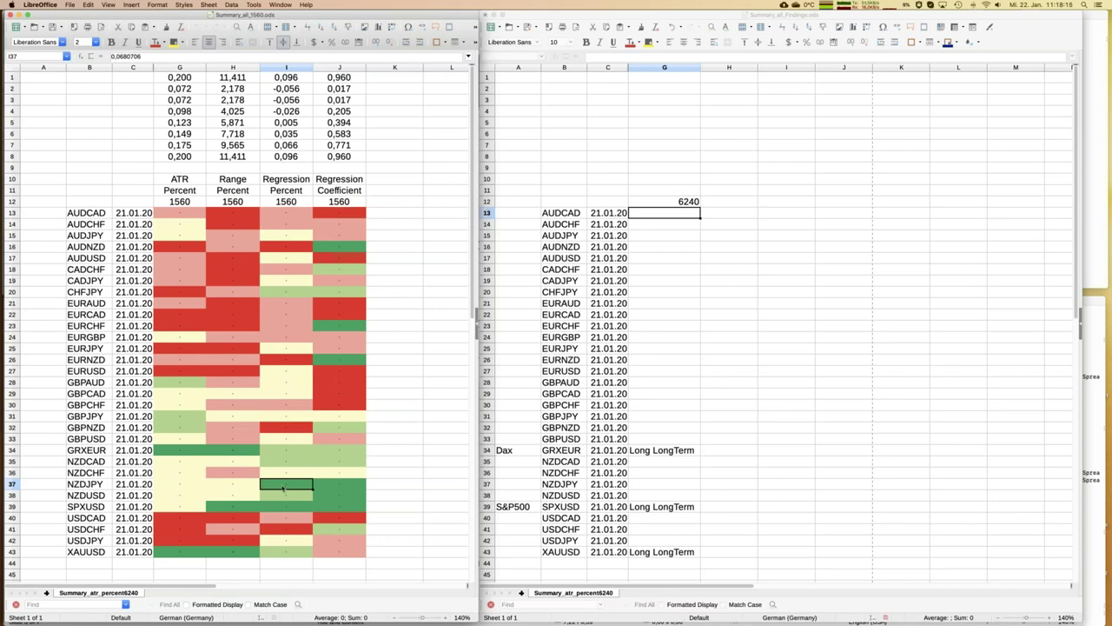
left_click(729, 485)
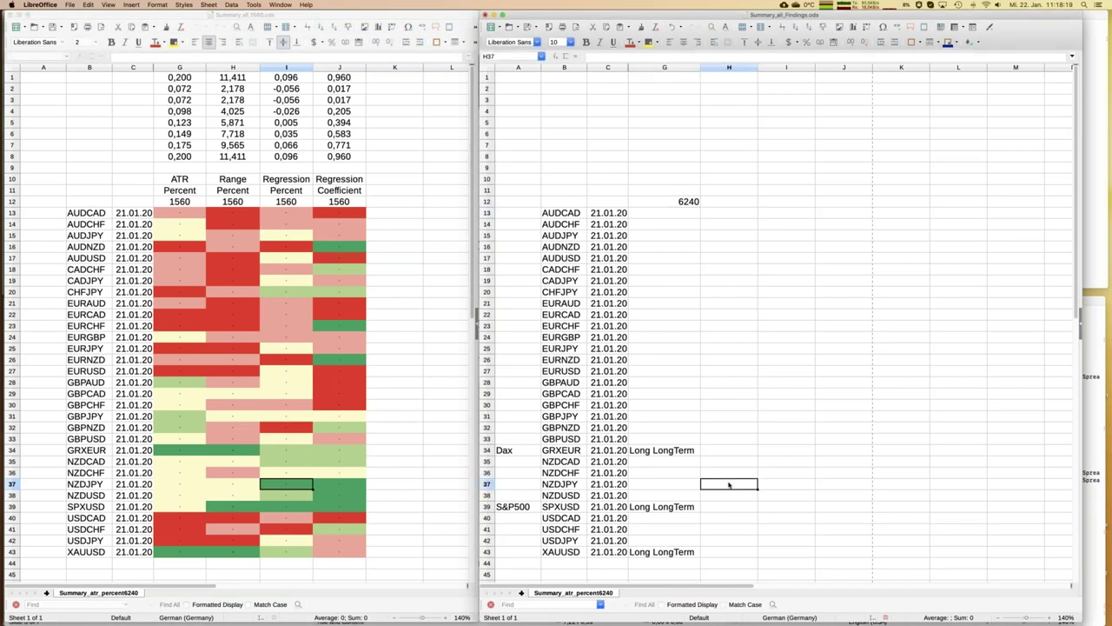
type("Long")
key("Return")
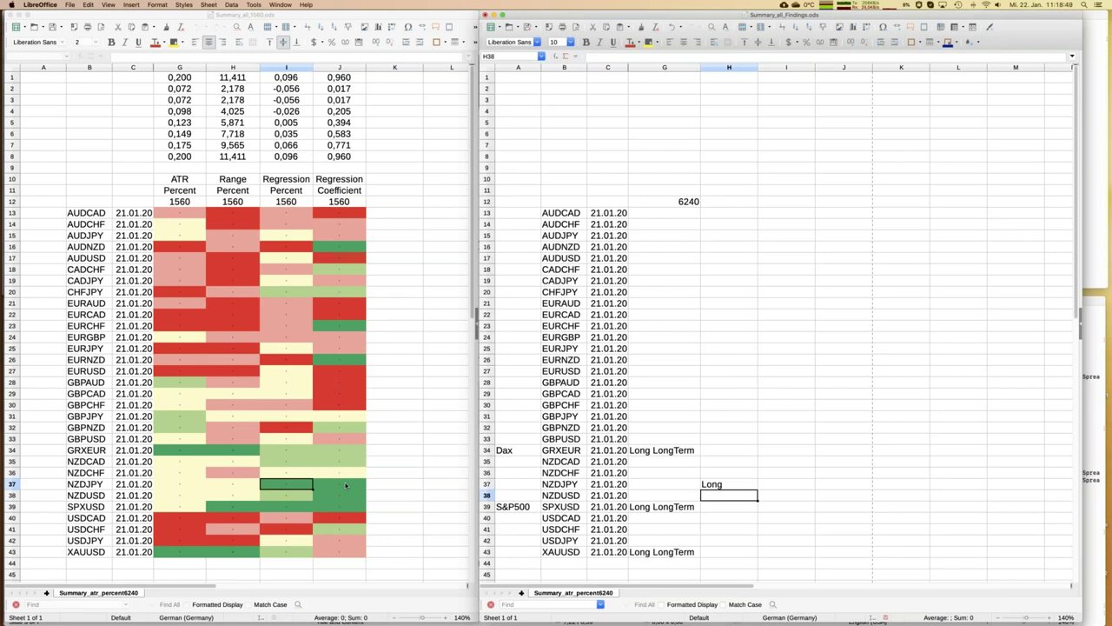
- Copy the "Long" finding from H37 to the NZDUSD and SPXUSD rows, cells H38 and H39
key("Up")
key("ctrl+c")
key("Down")
key("ctrl+v")
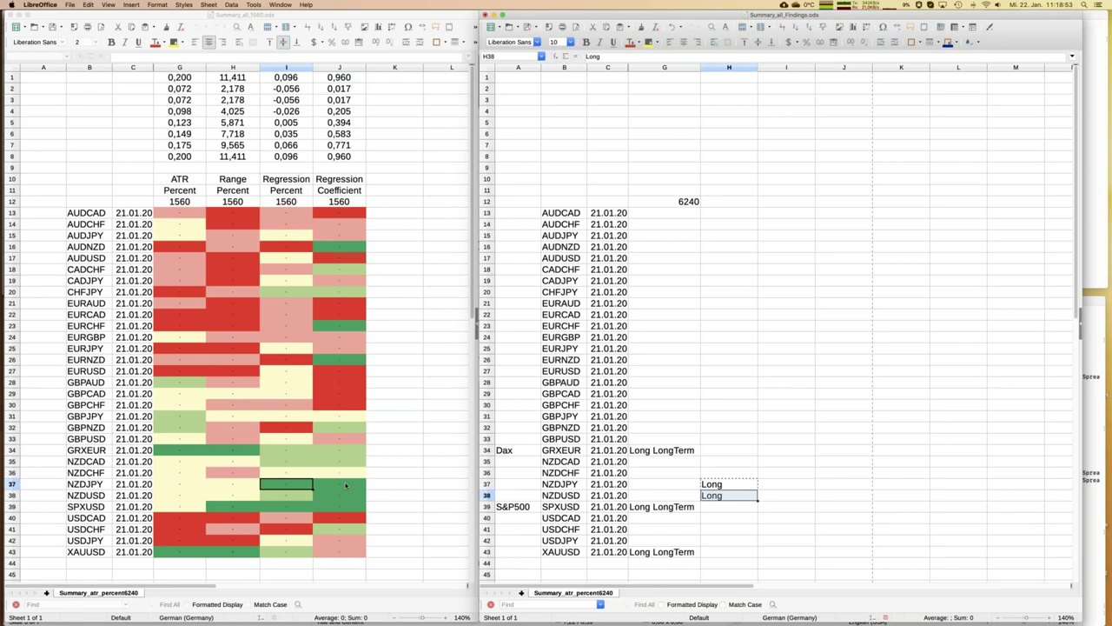
key("Down")
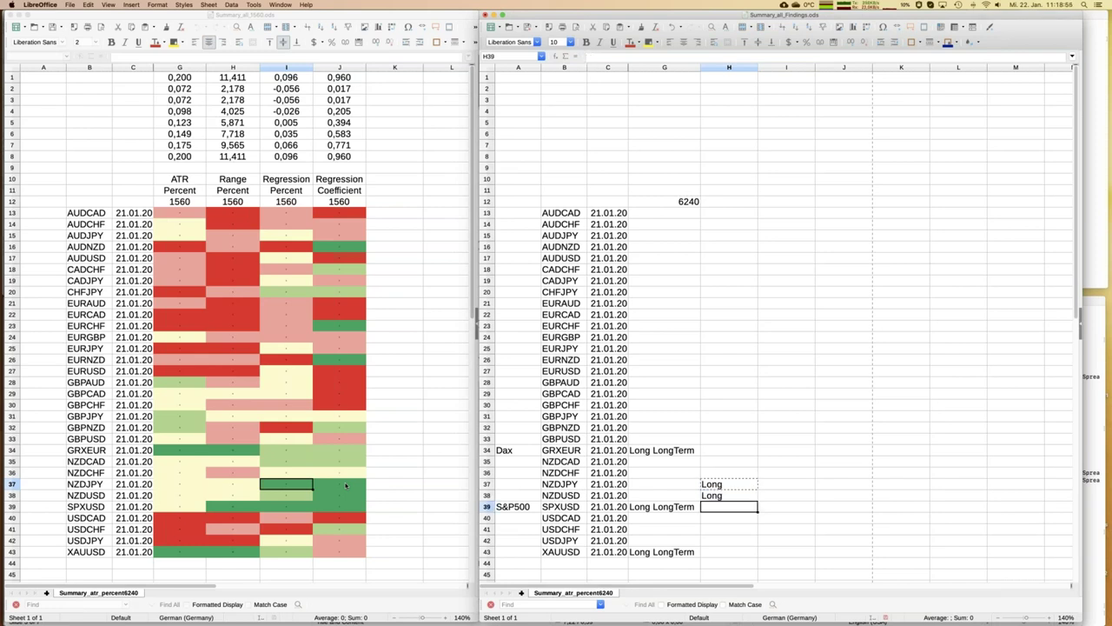
key("ctrl+v")
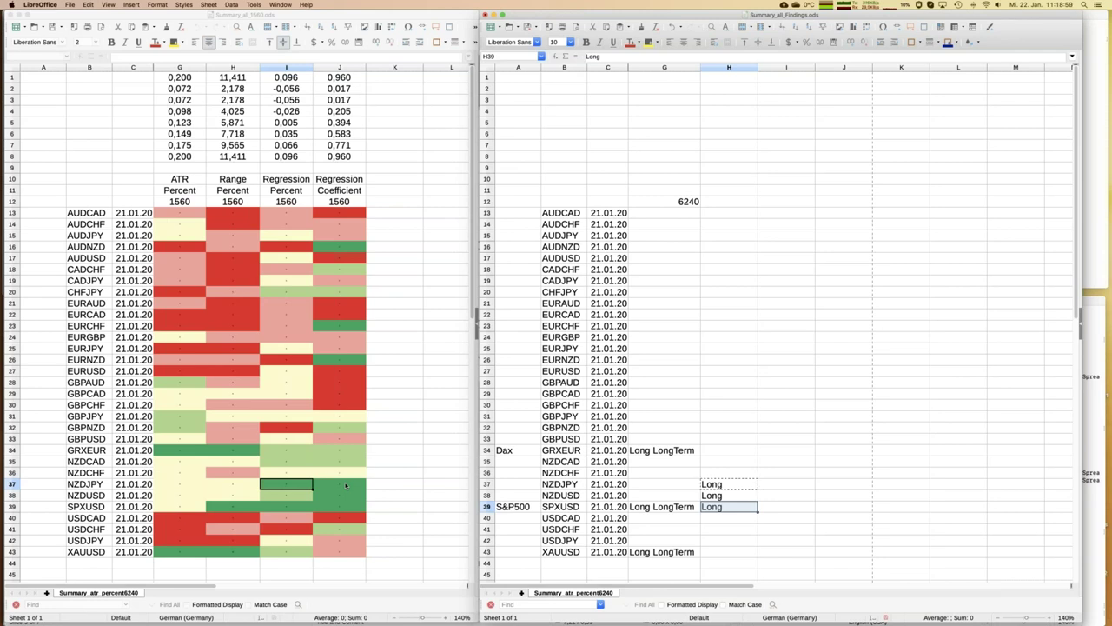
- Check the 1560 Regression Percent cell for GRXEUR and enter the heading 1560 in findings cell H12
left_click(303, 451)
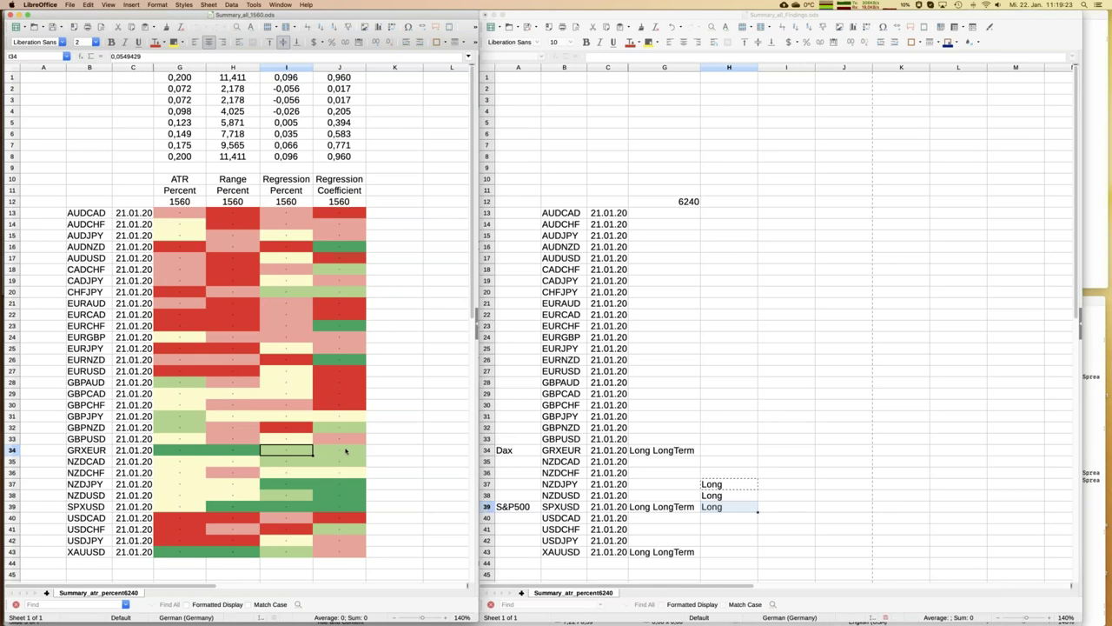
left_click(730, 200)
left_click(730, 200)
type("1560")
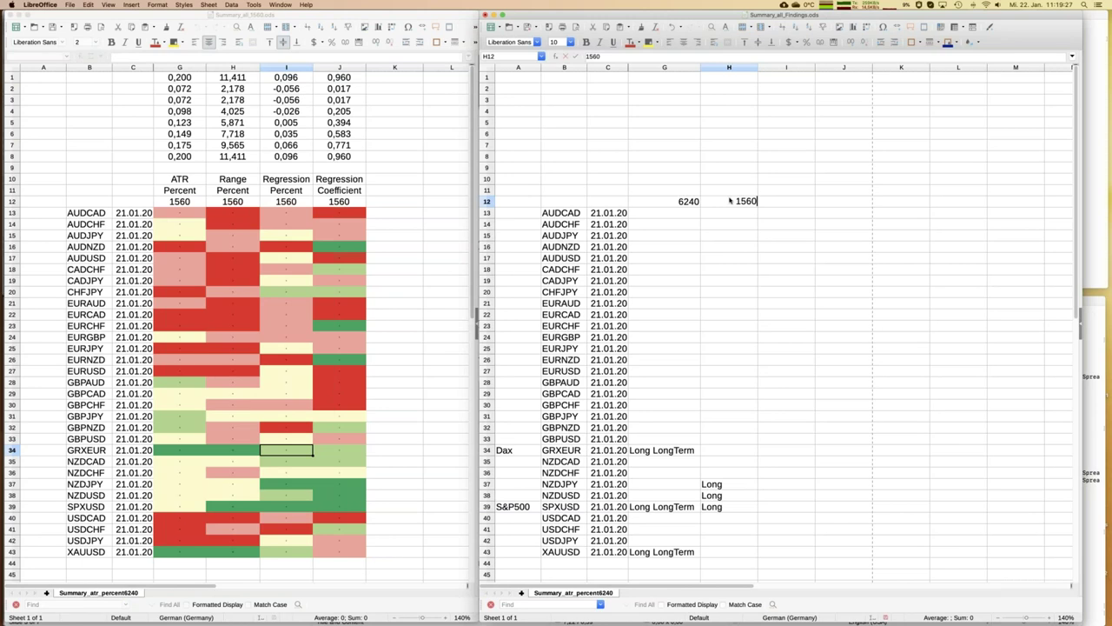
key("Return")
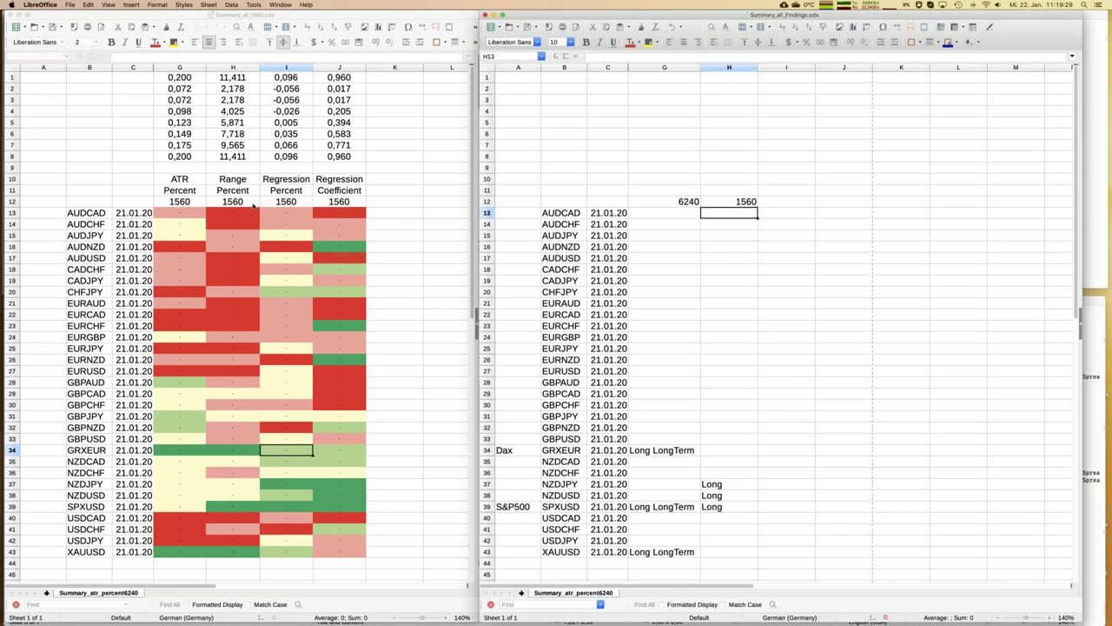
- Switch to Summary_all_480.ods and examine the ATR Percent cells for XAUUSD, GRXEUR and SPXUSD
left_click(253, 204)
left_click(278, 4)
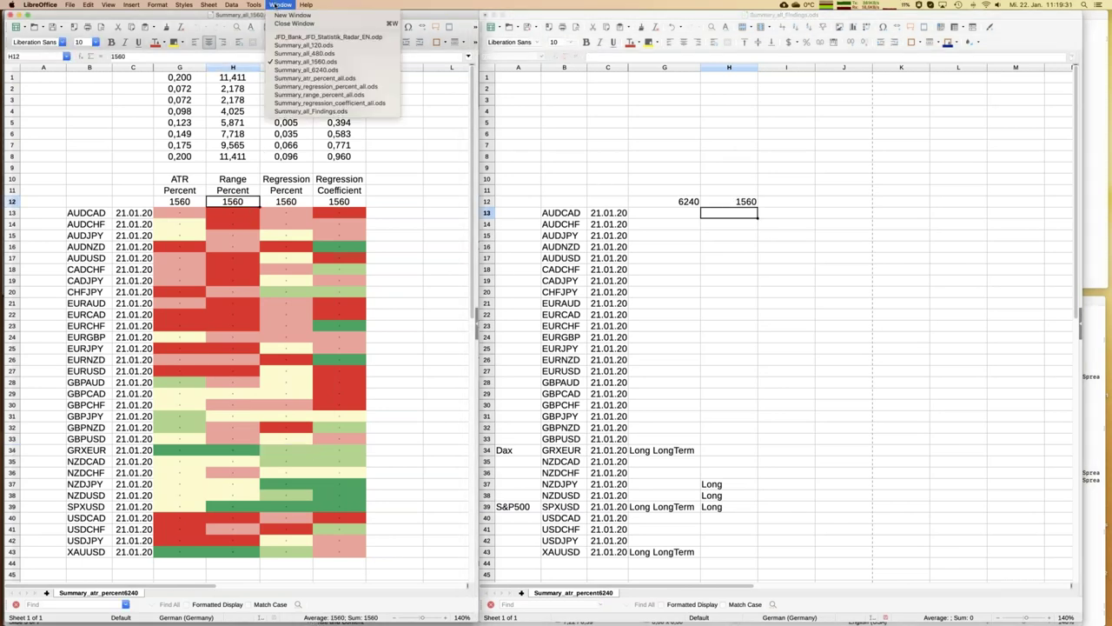
left_click(299, 61)
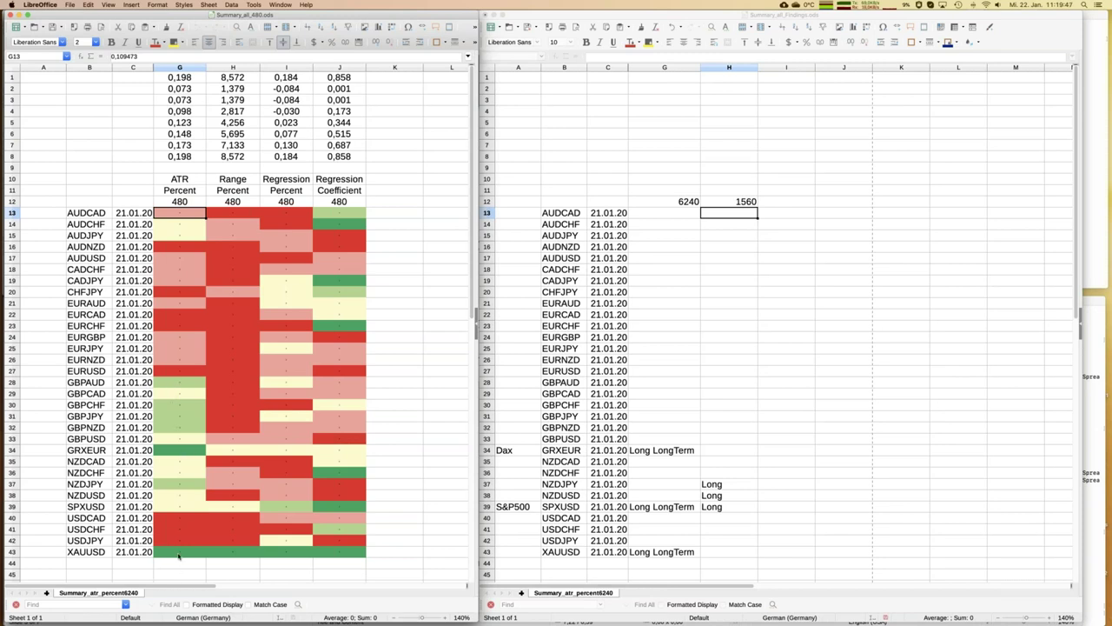
left_click(179, 552)
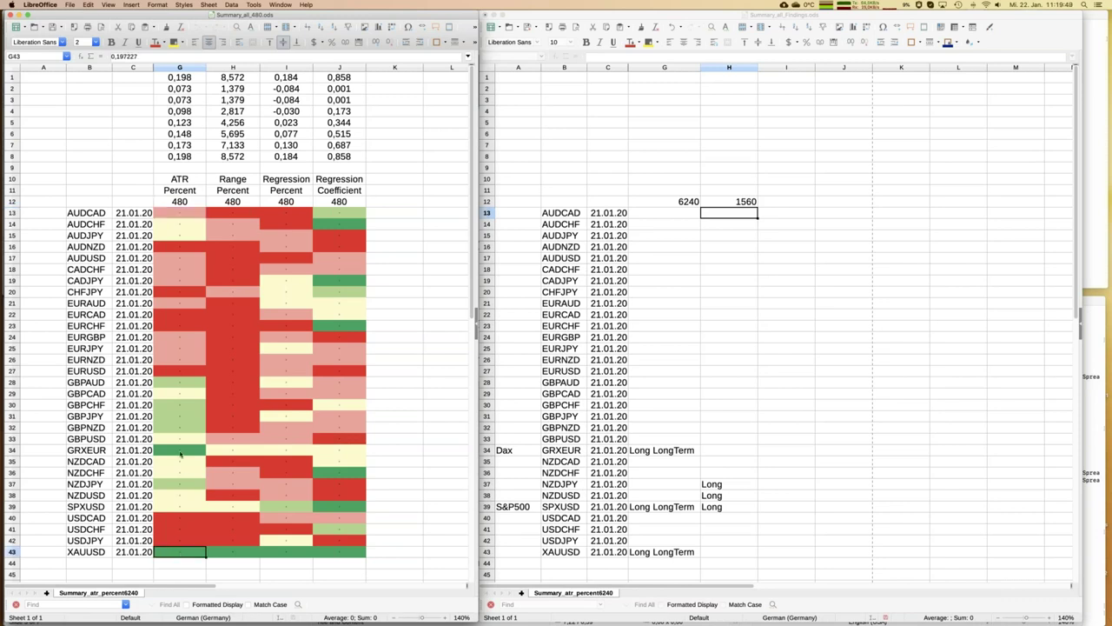
left_click(181, 452)
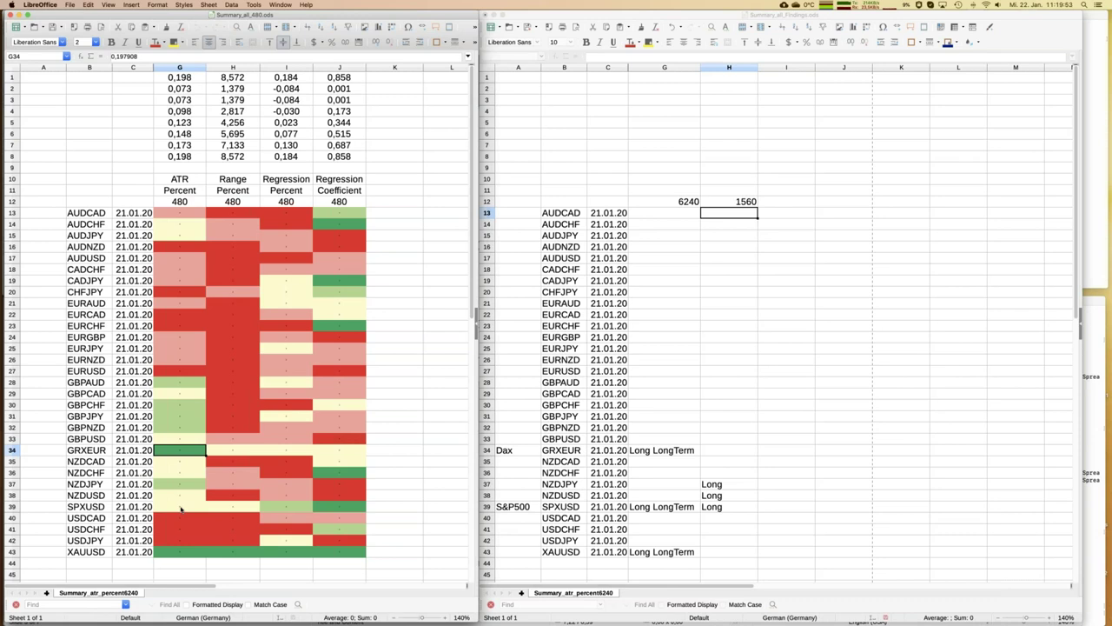
left_click(180, 509)
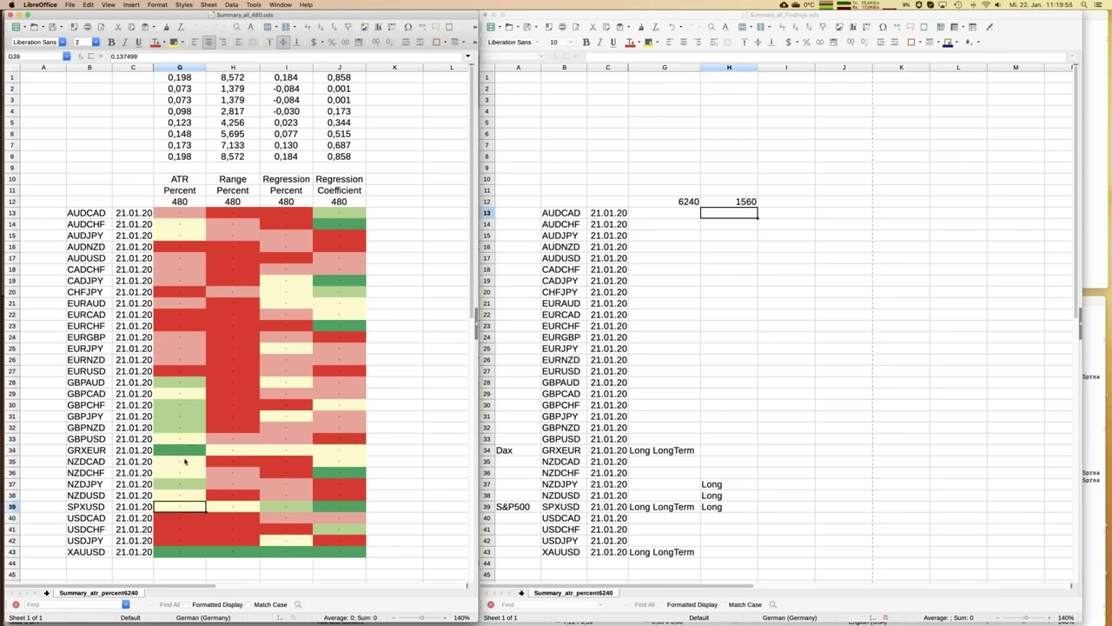
- Examine the 480 values for GBPAUD from ATR Percent to Regression Percent, and the Regression Percent column down to XAUUSD
left_click(179, 380)
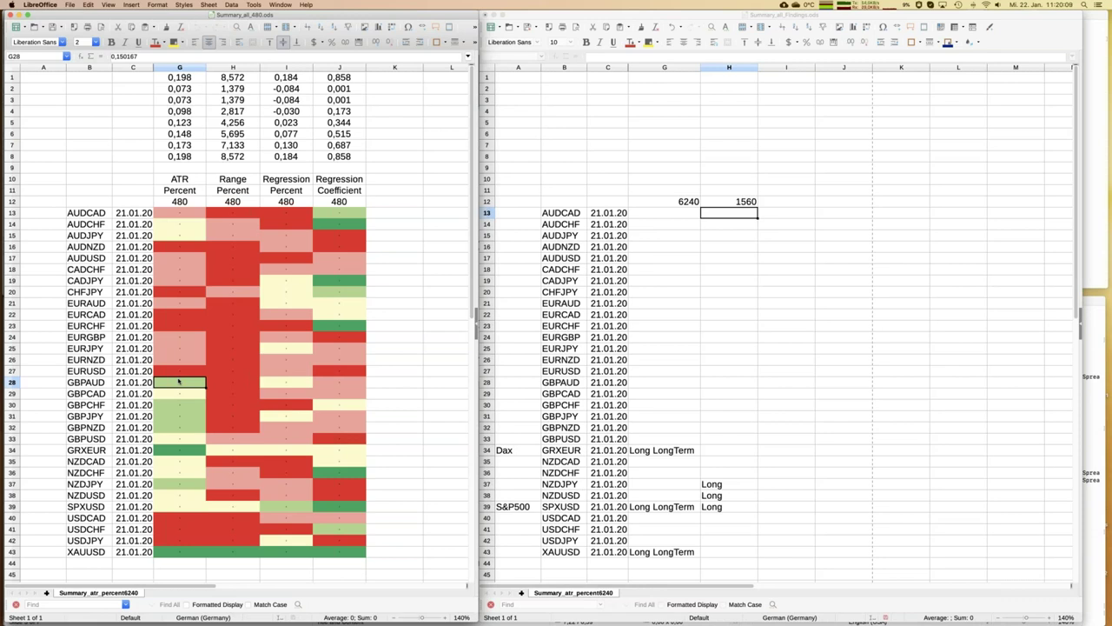
key("Right")
key("Right")
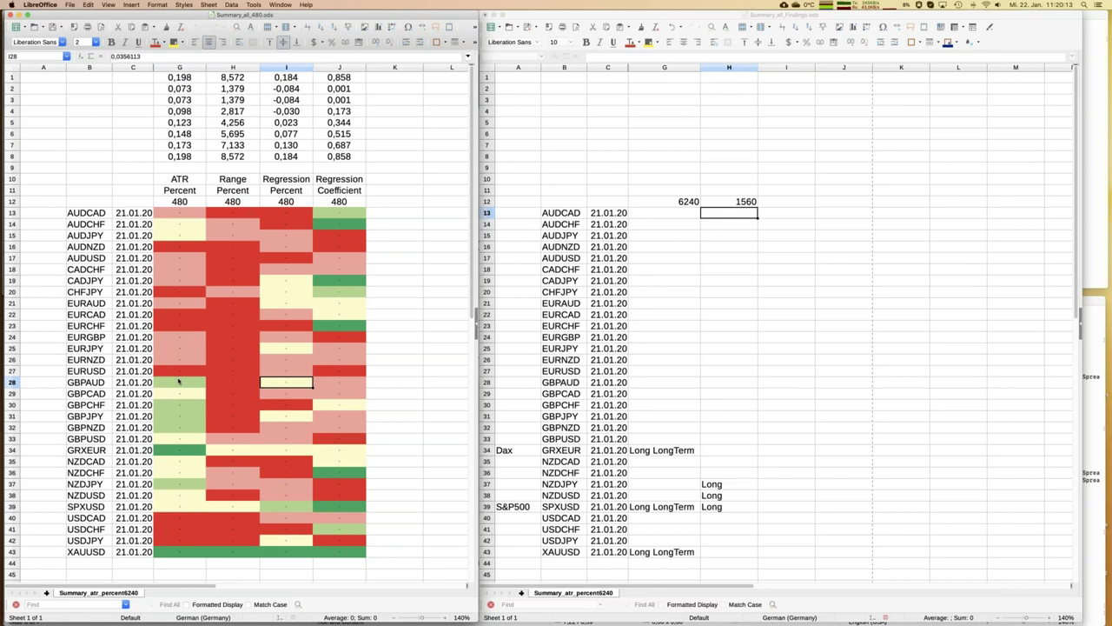
key("Down")
key("Down")
key("Down")
key("Down")
key("Down")
key("Down")
key("Down")
key("Down")
key("Down")
key("Down")
key("Down")
key("Down")
key("Down")
key("Down")
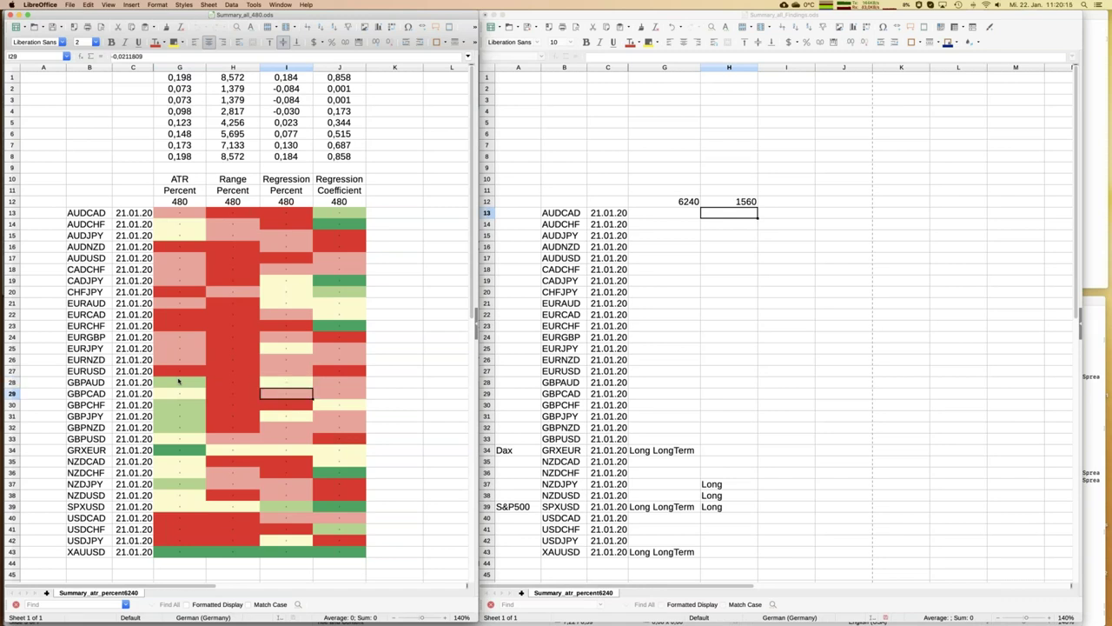
key("Down")
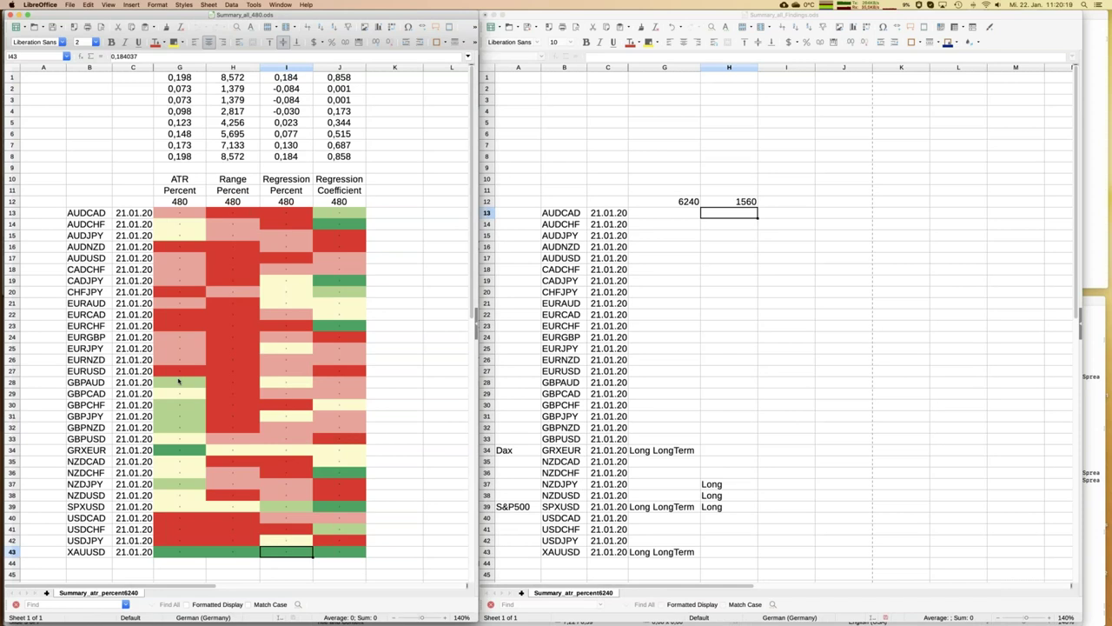
- Enter the heading 480 in findings cell I12 and "Long" for XAUUSD in cell I43
left_click(789, 204)
type("480")
key("Return")
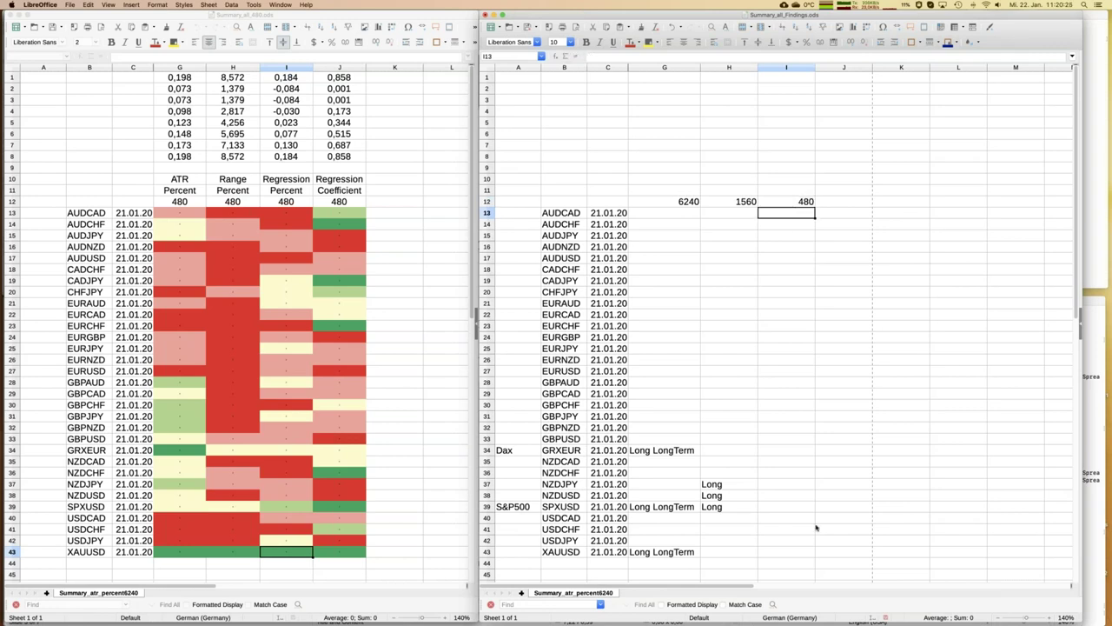
left_click(790, 552)
type("Long")
key("Return")
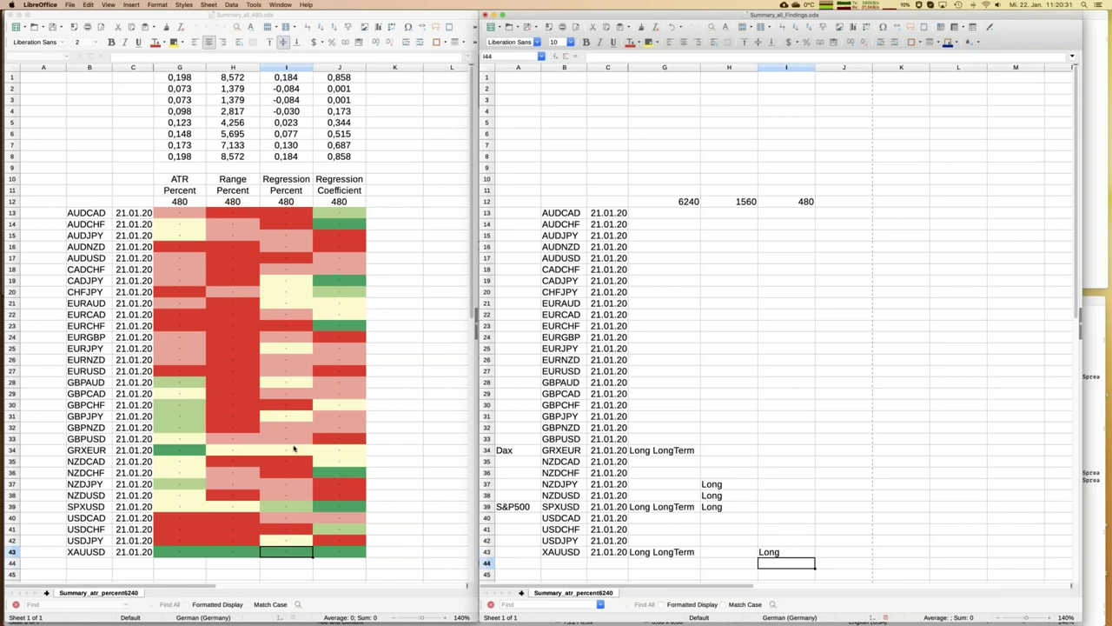
- Check the 480 regression cells for GRXEUR and SPXUSD and enter "Long" for SPXUSD in findings cell I39
left_click(348, 452)
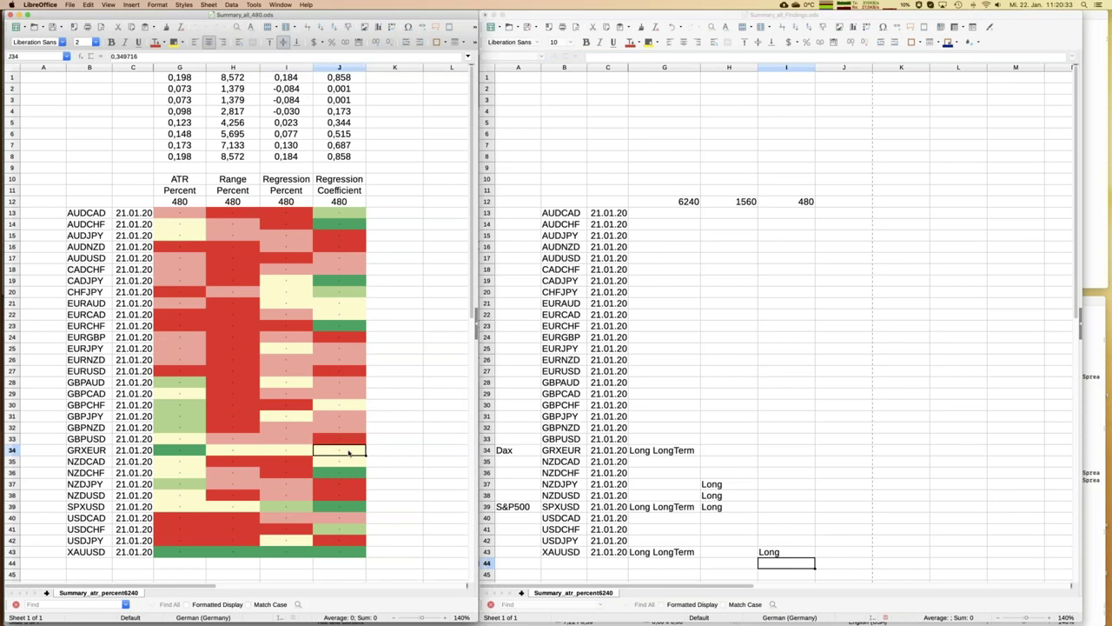
left_click(286, 506)
left_click(339, 506)
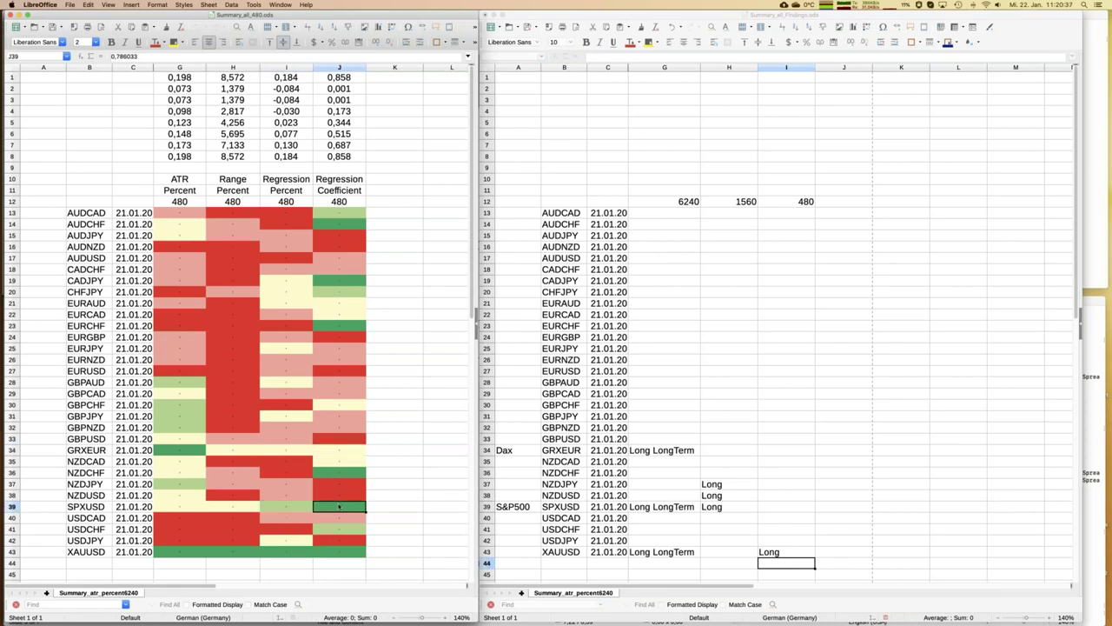
left_click(787, 511)
type("Long")
key("Return")
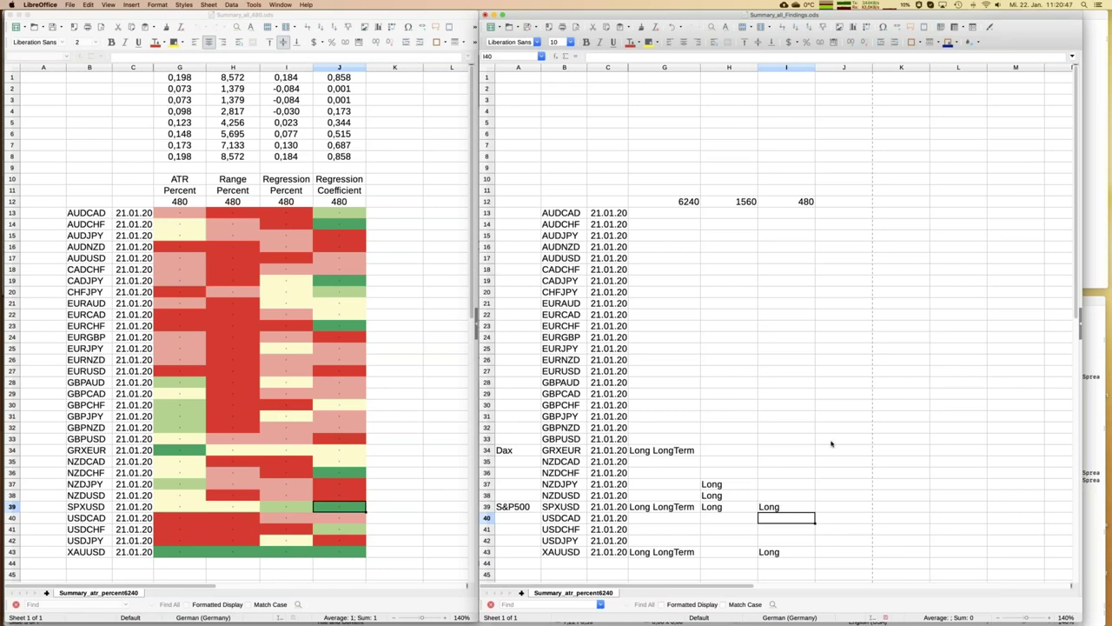
- Check the 480 Regression Percent and Regression Coefficient cells for AUDCHF and enter "Short" for AUDCHF in findings cell I14
left_click(294, 226)
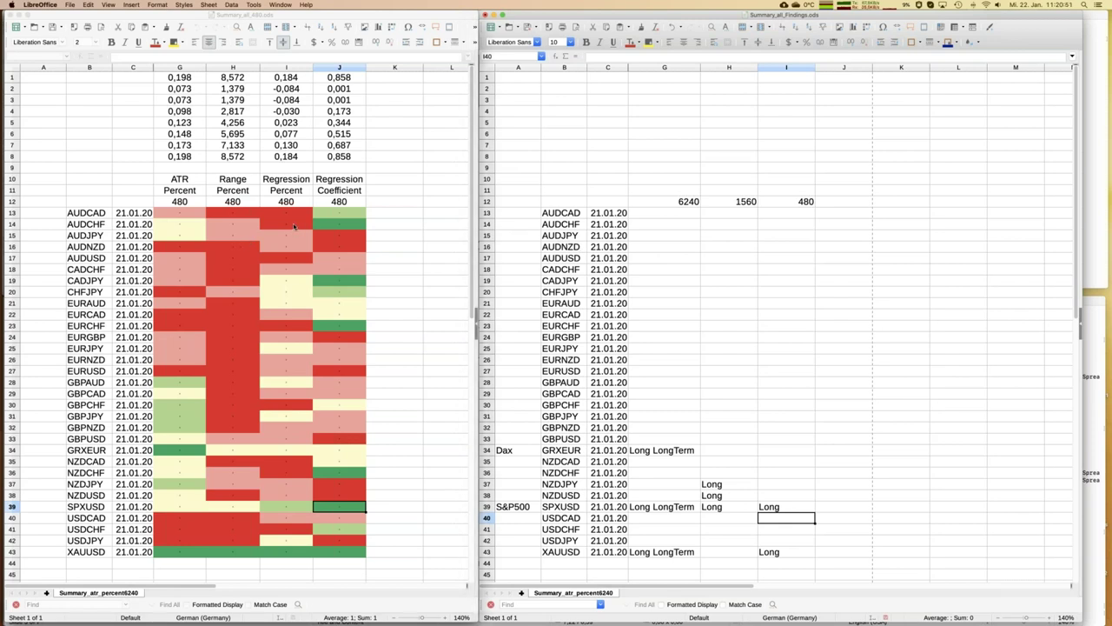
left_click(345, 228, "shift")
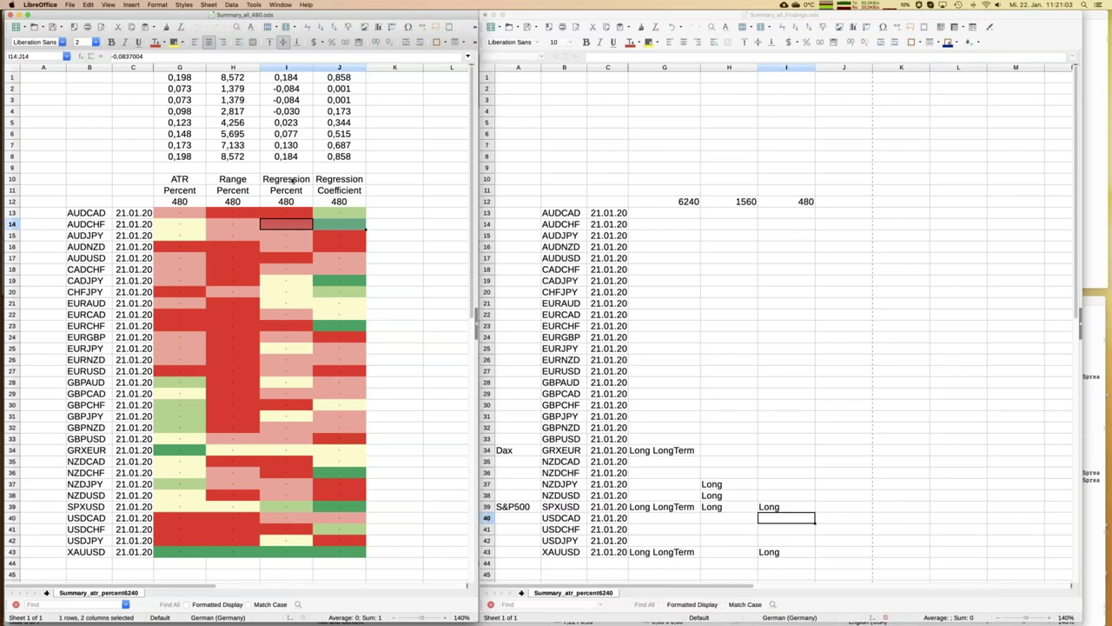
left_click(291, 224)
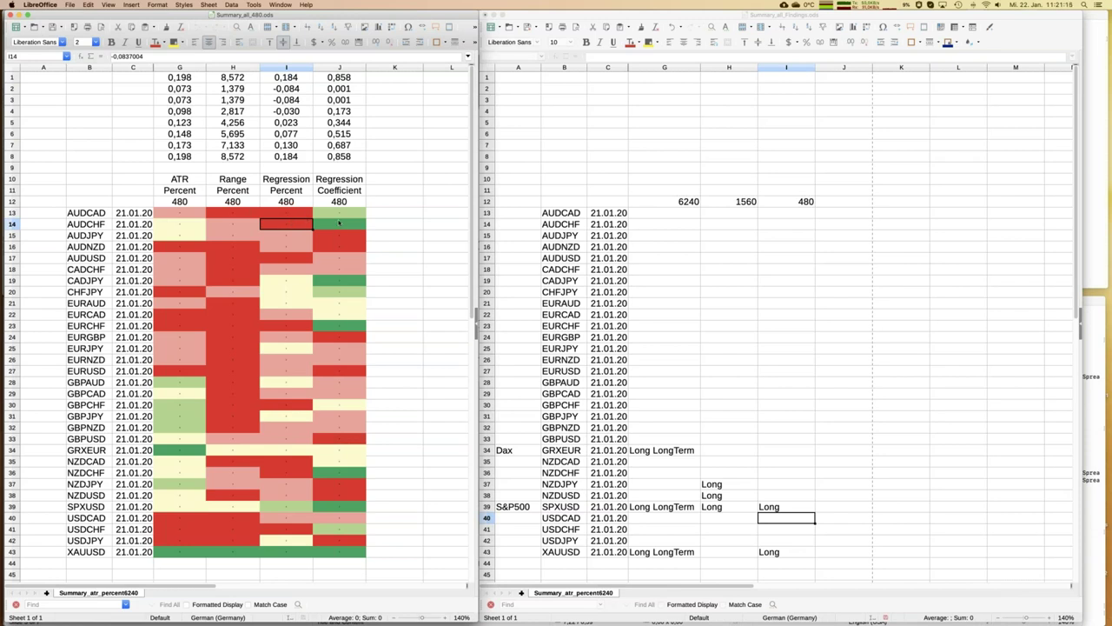
left_click(339, 224)
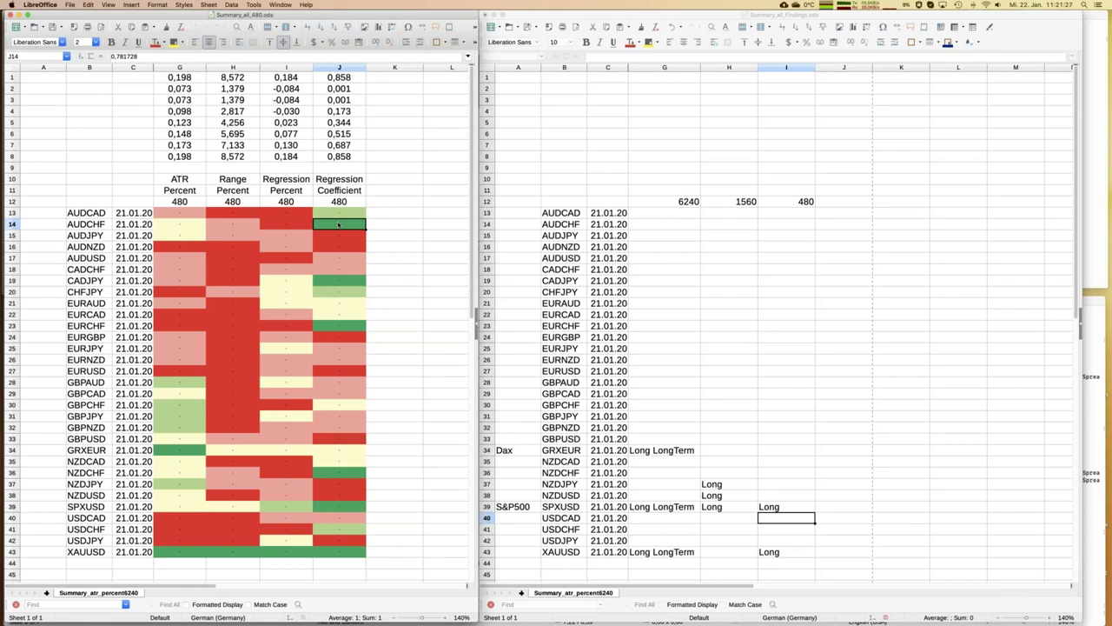
key("Left")
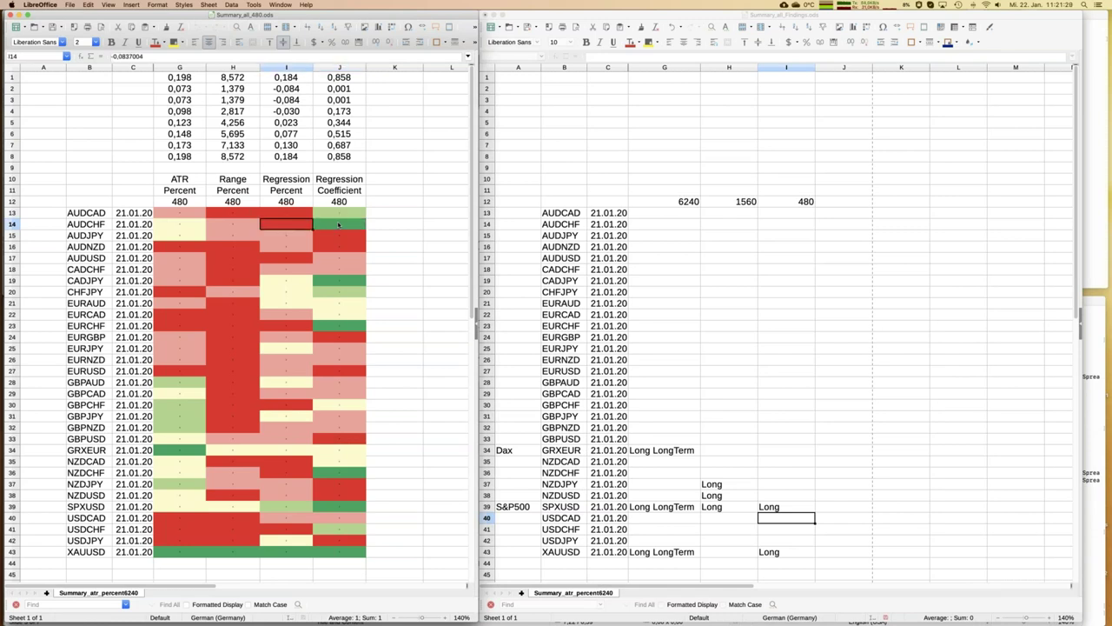
left_click(339, 224)
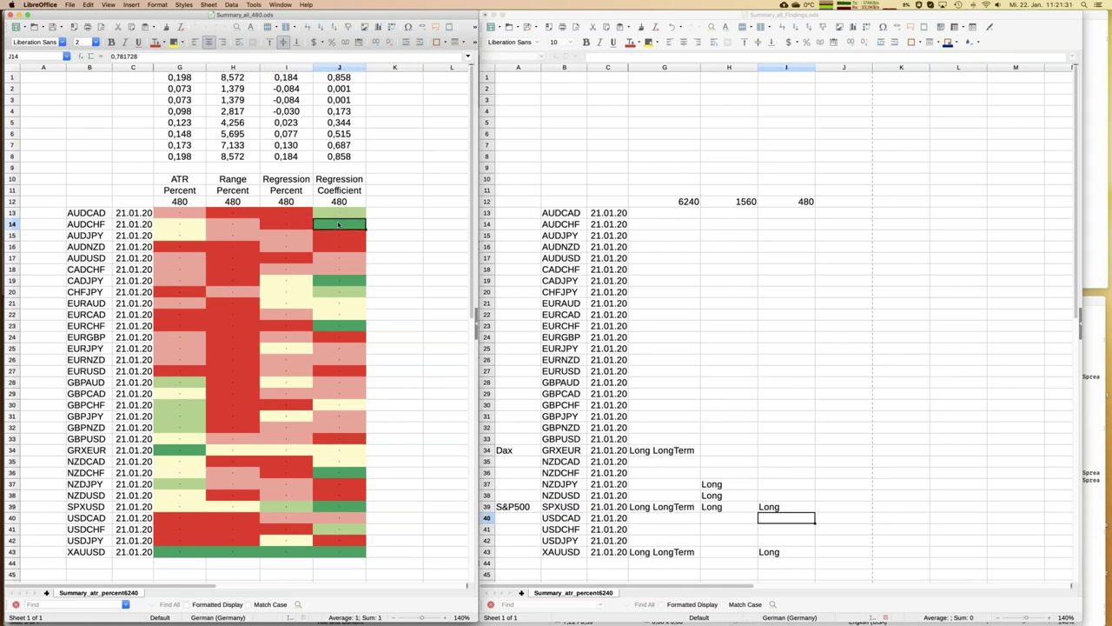
left_click(788, 225)
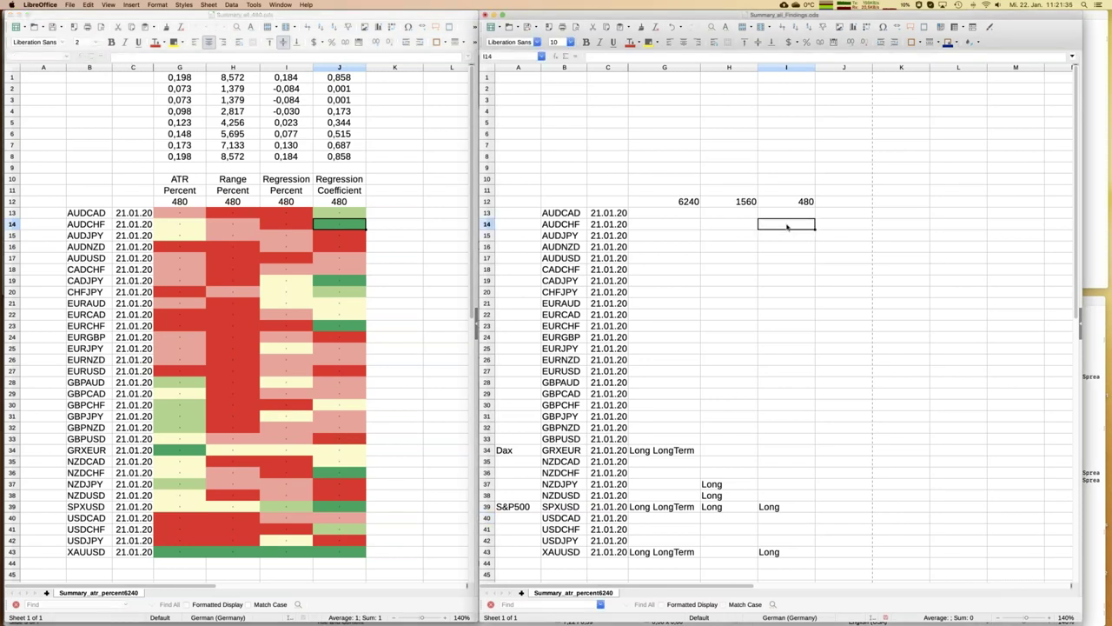
type("Short")
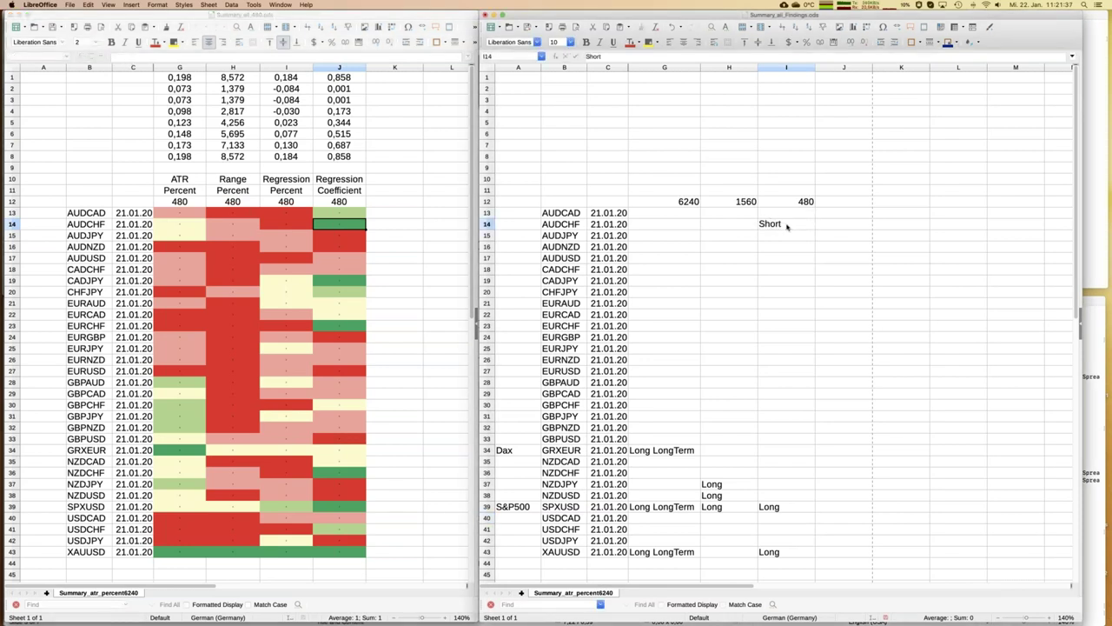
key("Return")
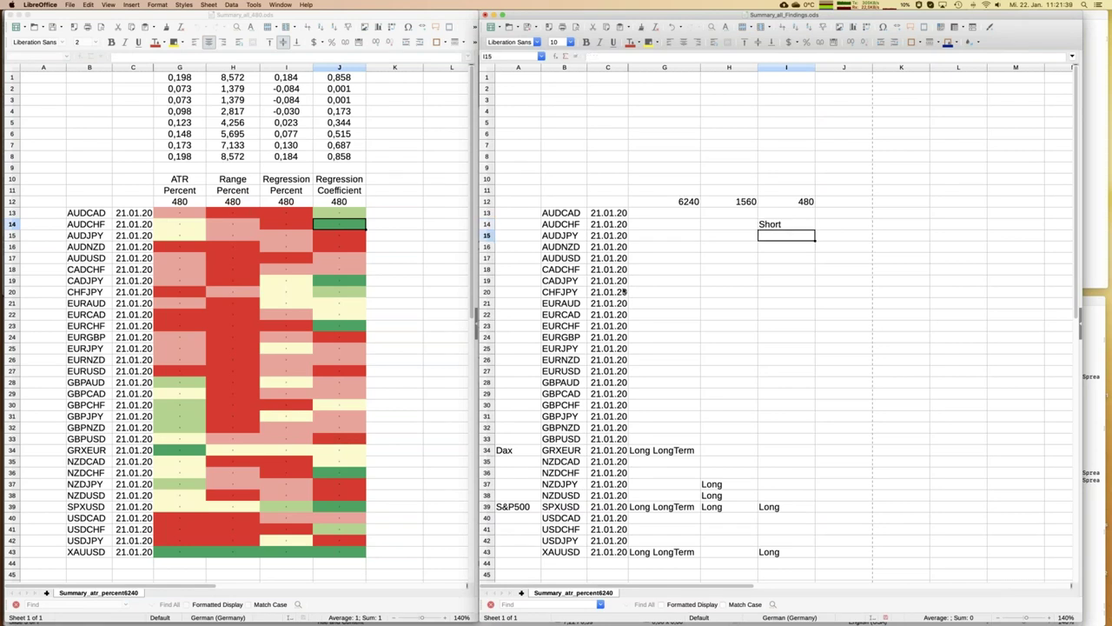
- Check the 480 Regression Percent cells for EURCHF and NZDCHF and enter "Short" for them in findings cells I23 and I36
left_click(297, 326)
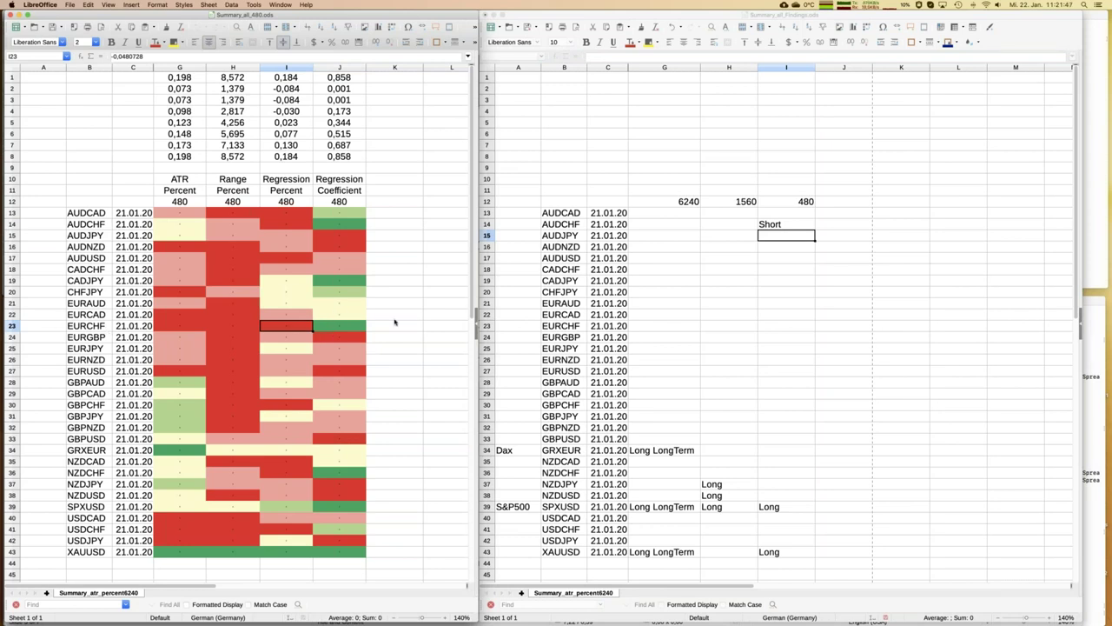
left_click(798, 328)
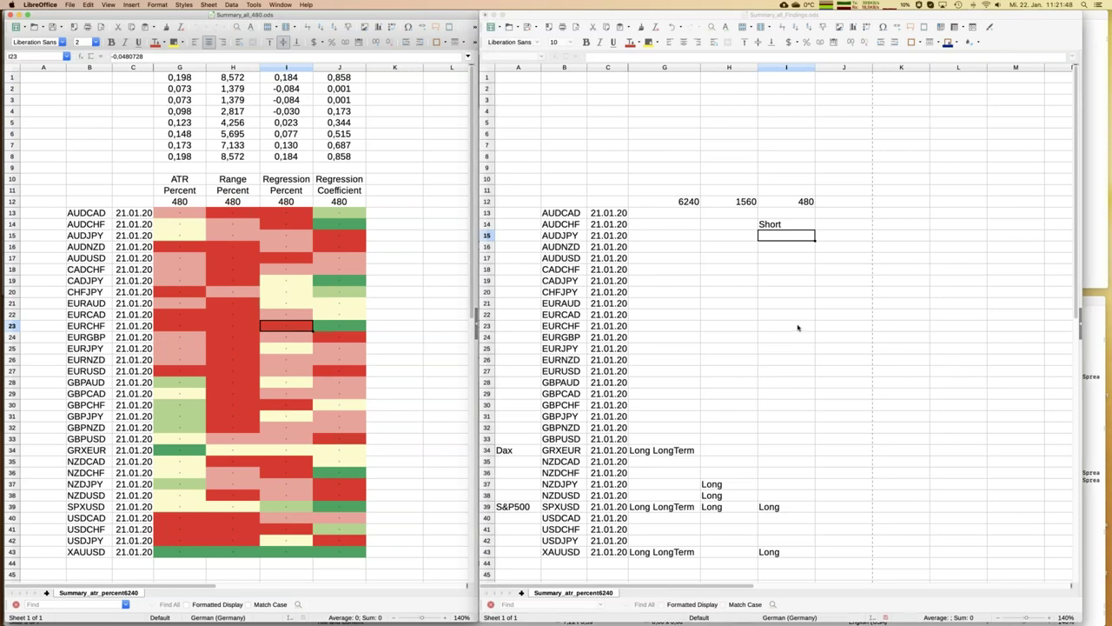
type("Short")
key("Return")
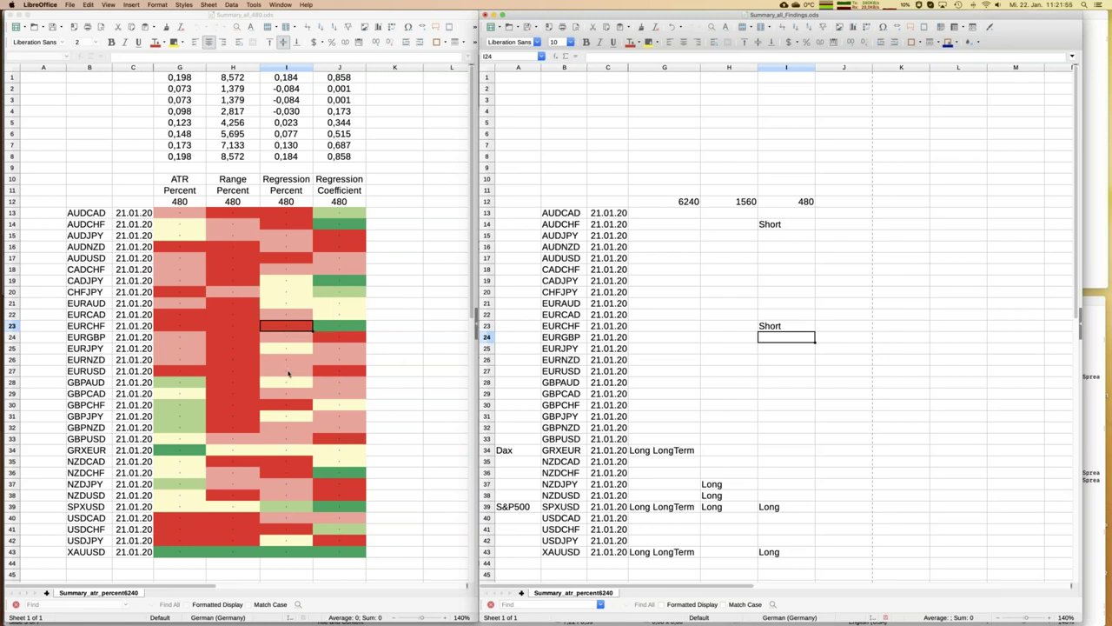
left_click(291, 474)
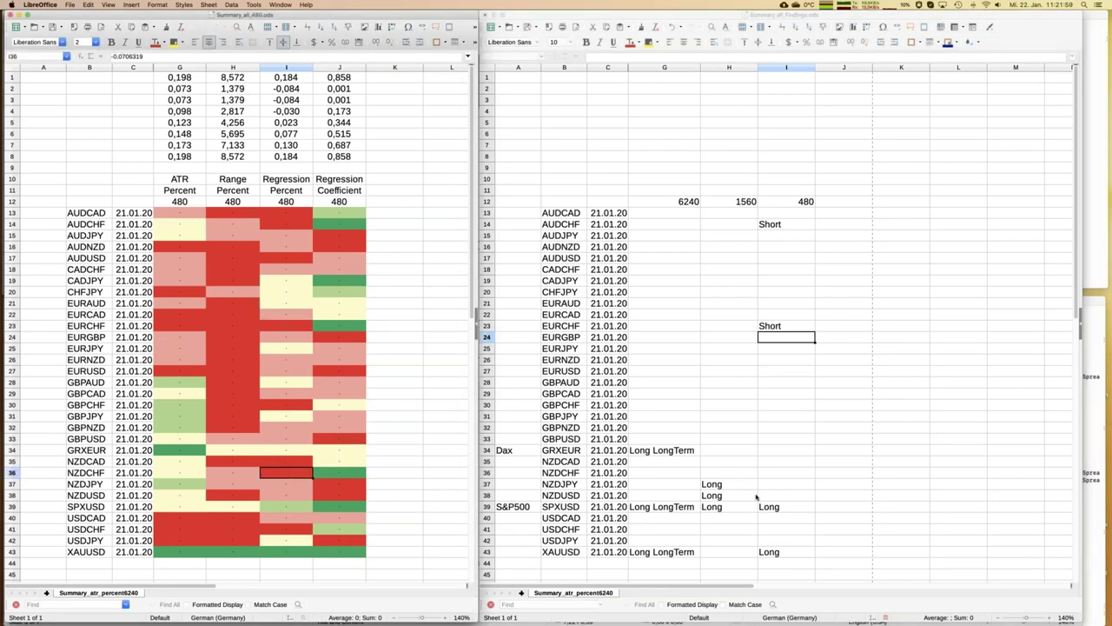
left_click(782, 474)
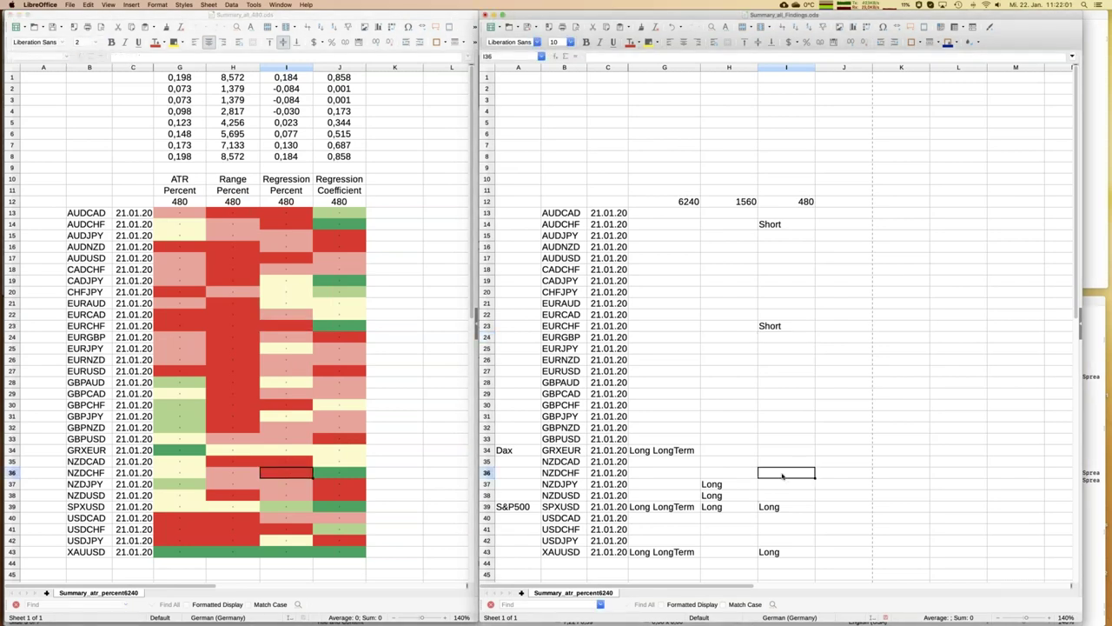
type("Short")
key("Return")
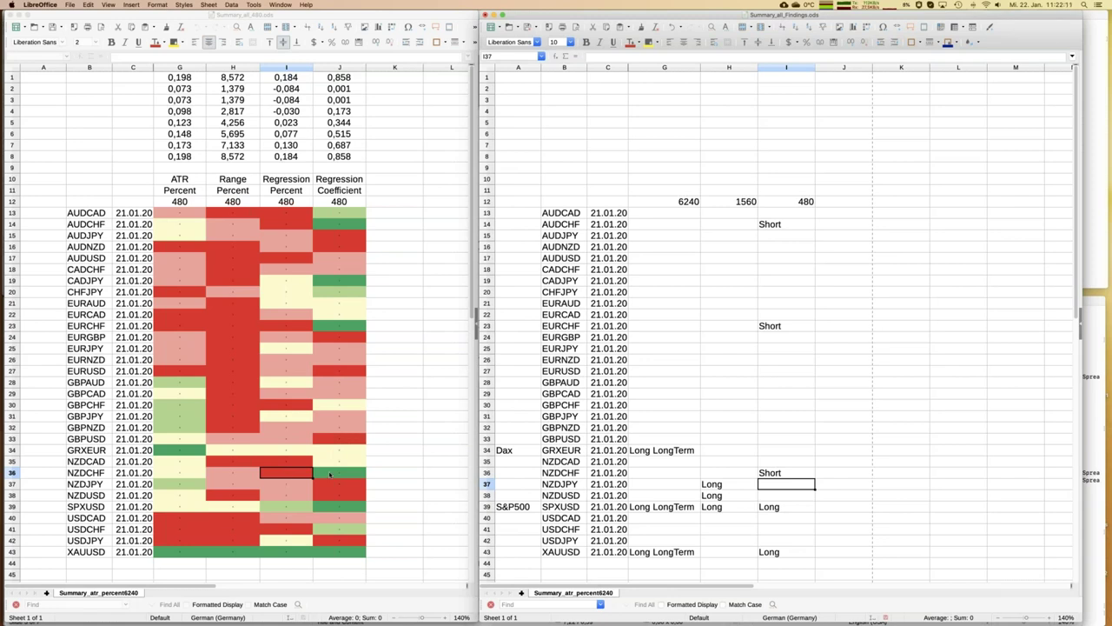
- Check the 480 Regression Percent for SPXUSD and XAUUSD, then open Summary_all_120.ods and set the ATR Percent period heading in G12 to 120
left_click(304, 511)
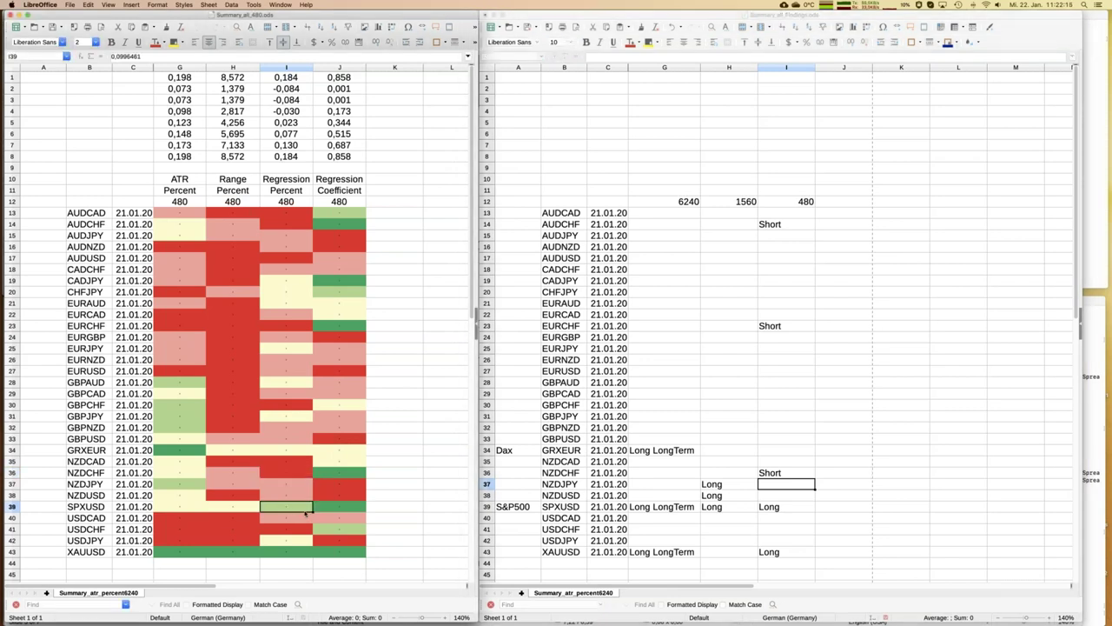
left_click(300, 555)
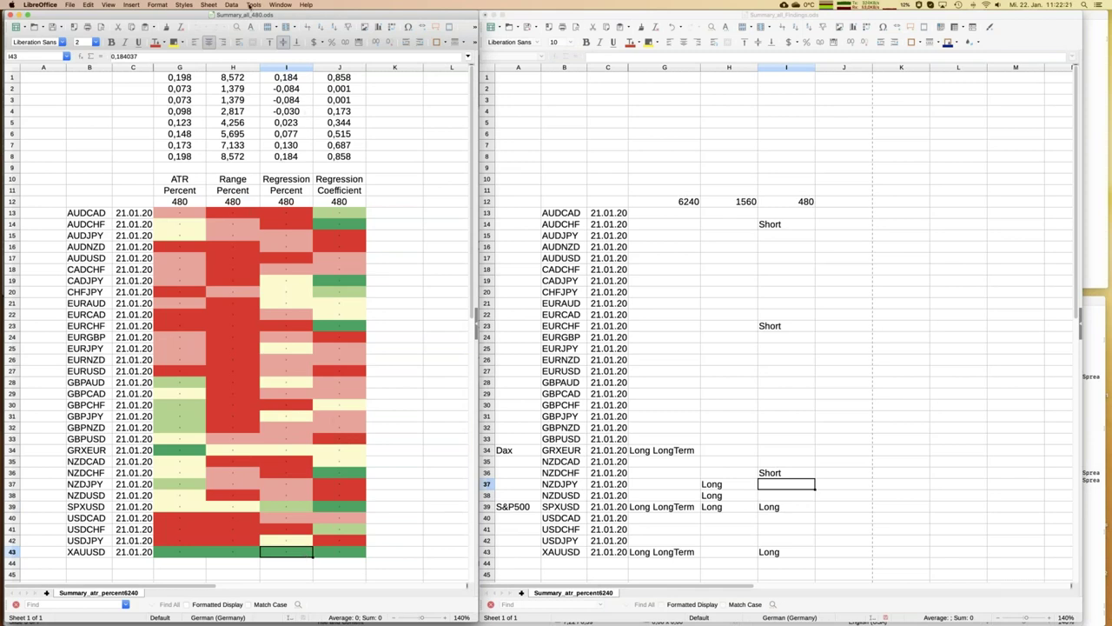
left_click(280, 6)
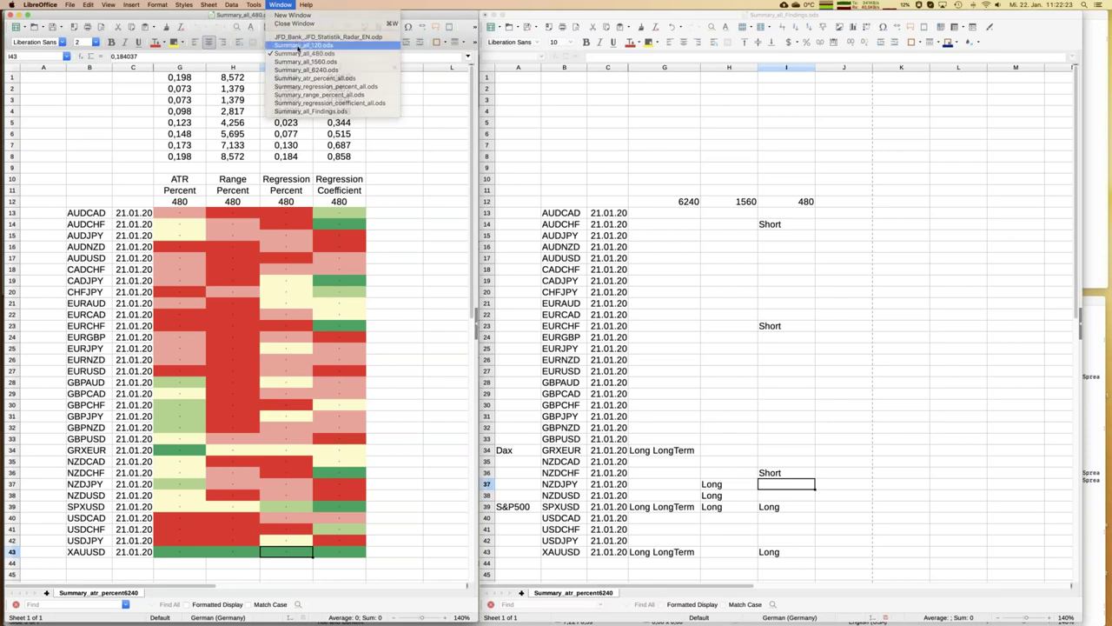
left_click(298, 48)
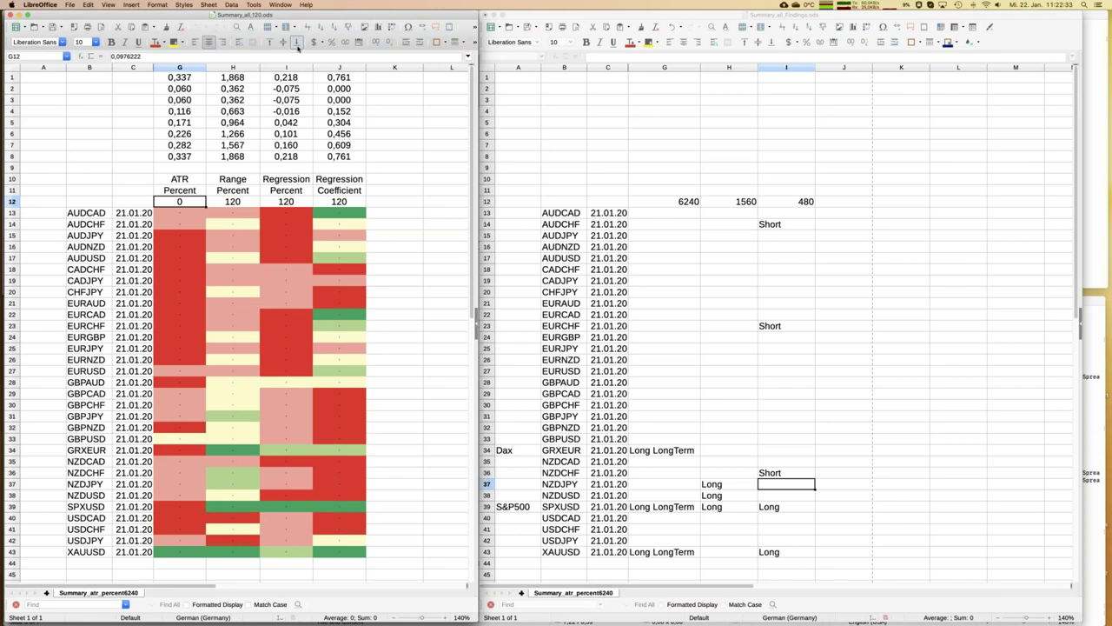
type("120")
key("Return")
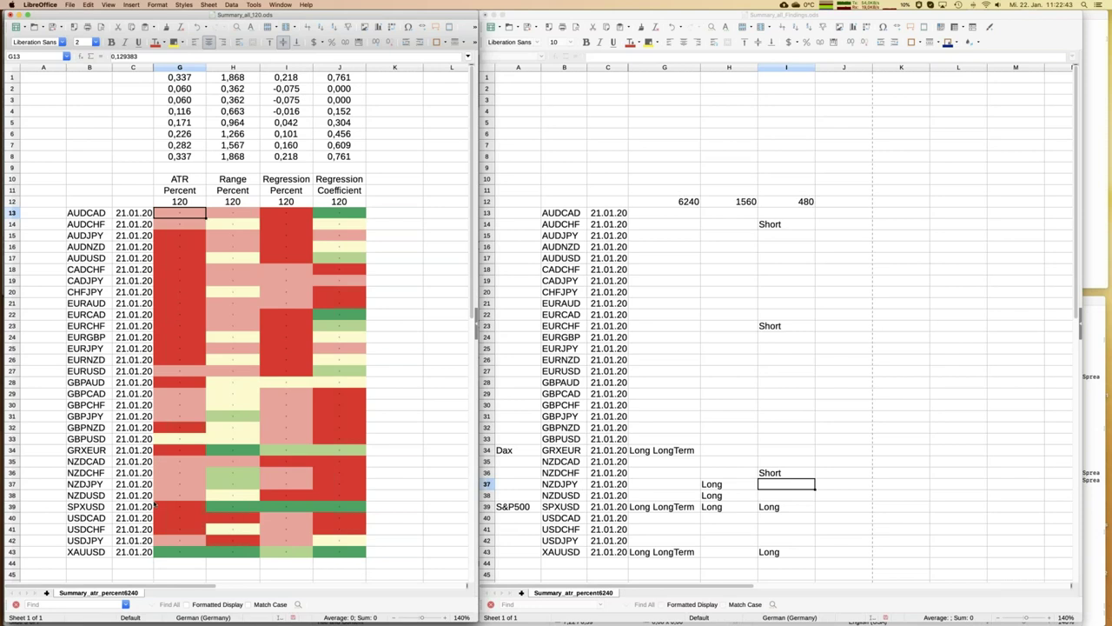
- Examine the 120 ATR Percent cell for XAUUSD and the AUDCAD row across to its regression cells
left_click(179, 553)
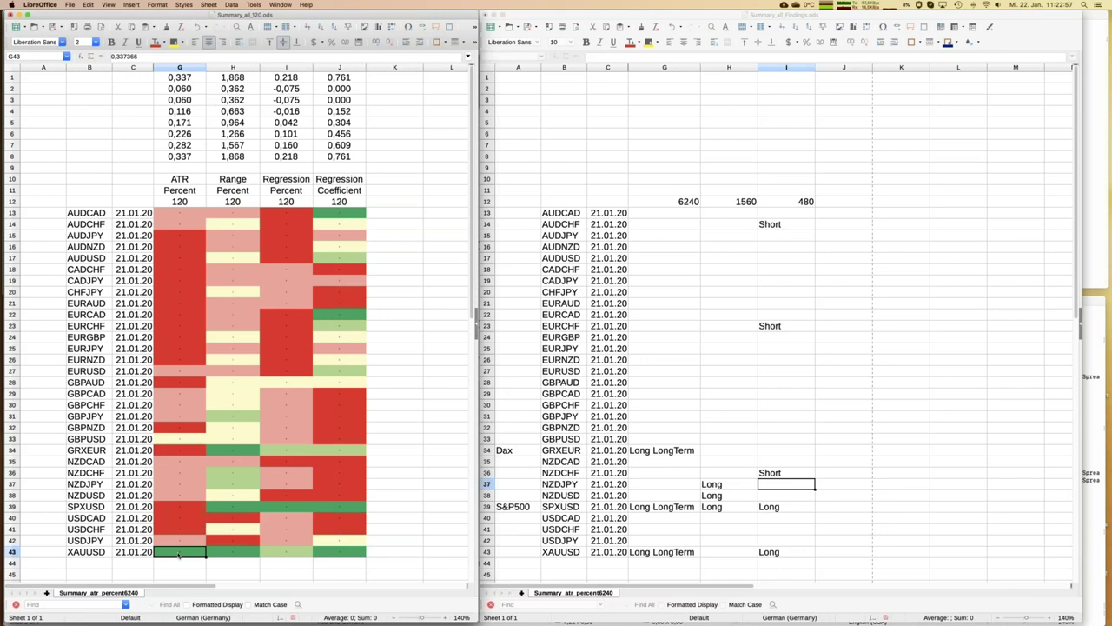
scroll(294, 211, "right", 1)
left_click(294, 210)
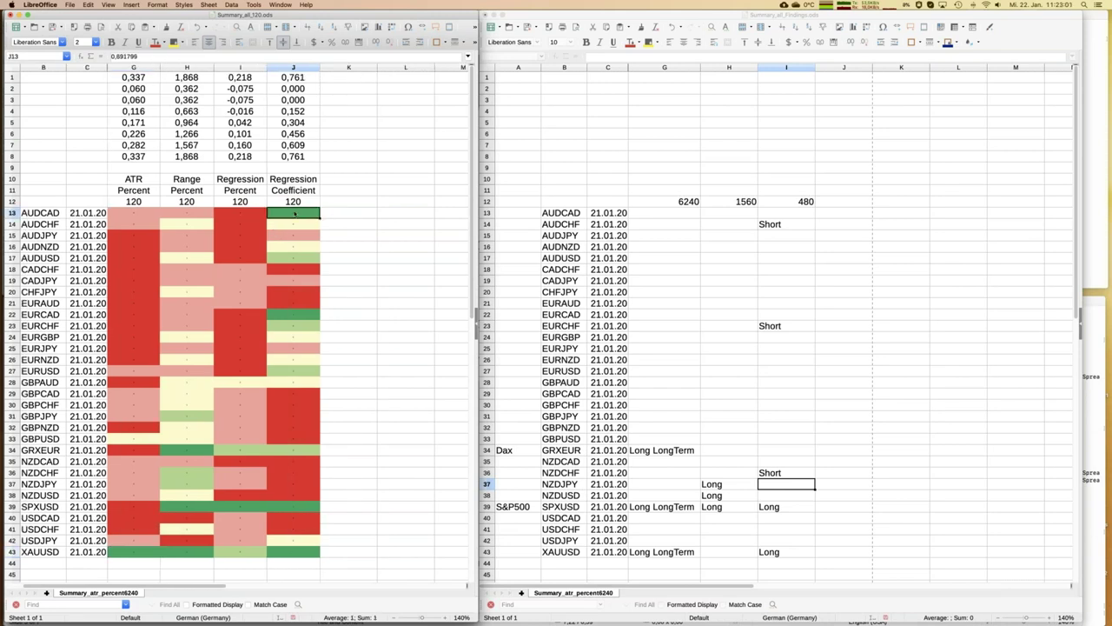
key("Left")
key("Left")
key("Left")
key("Left")
key("Left")
key("Left")
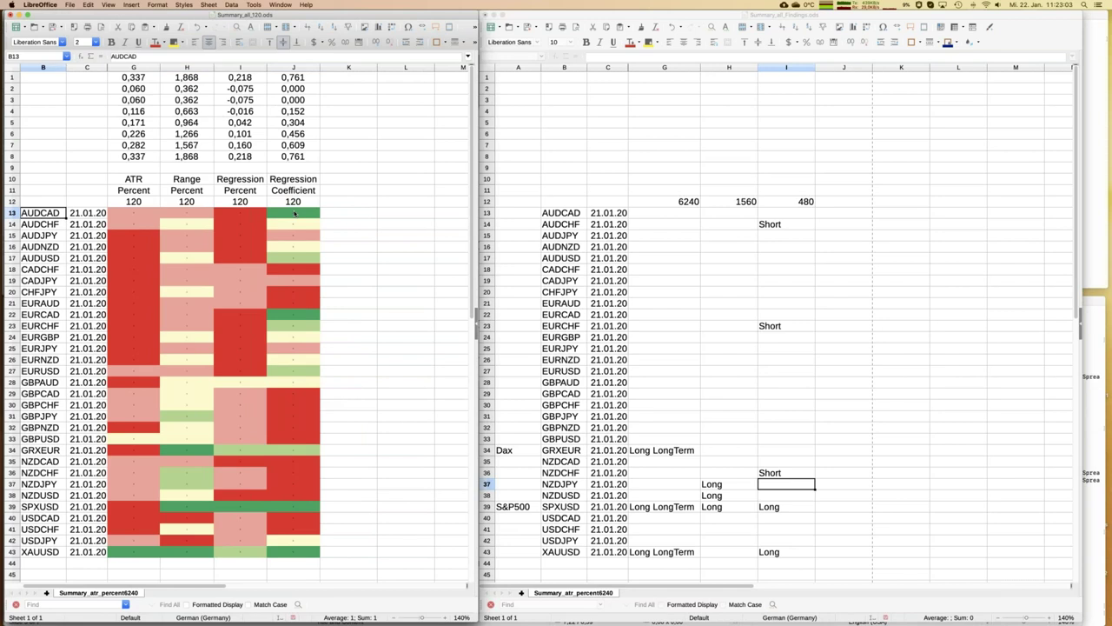
key("Right")
key("Right")
key("Right")
key("Right")
key("Right")
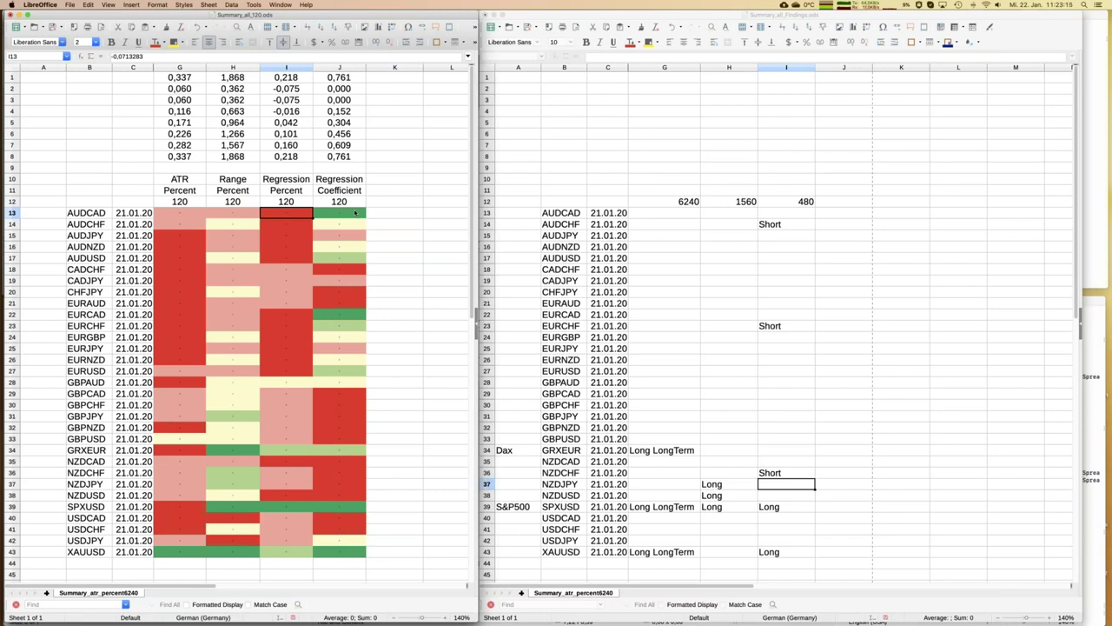
- Enter the heading 120 in findings cell J12 and "Short" for AUDCAD in cell J13
left_click(853, 204)
type("120")
key("Return")
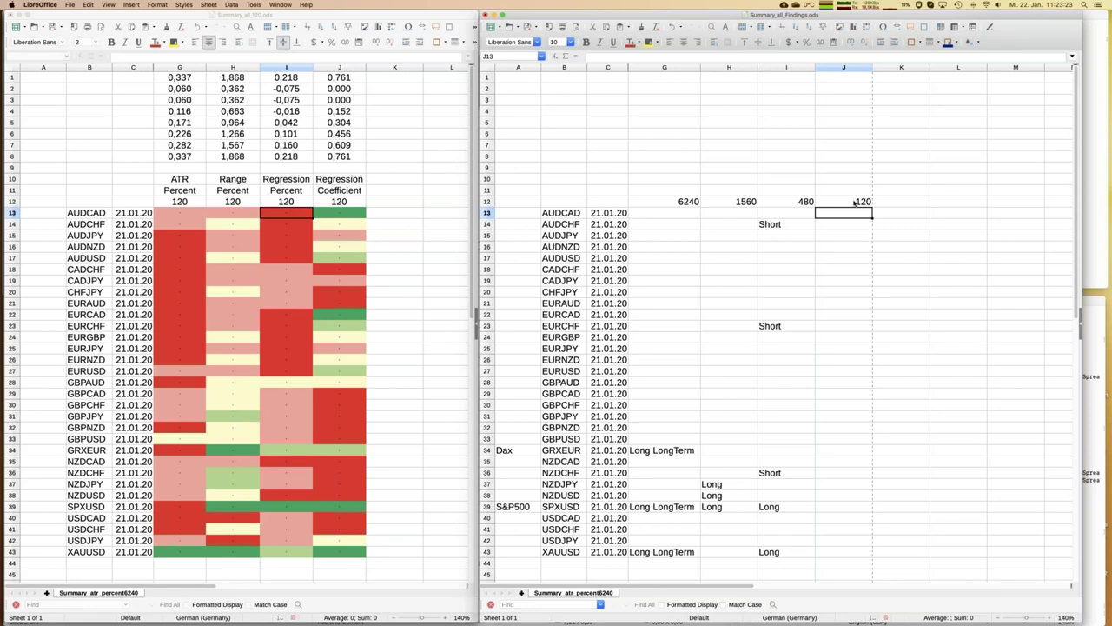
type("Short")
- Check the 120 Regression Percent column from AUDCAD down to EURCAD and enter "Short" for EURCAD in findings cell J22
left_click(286, 215)
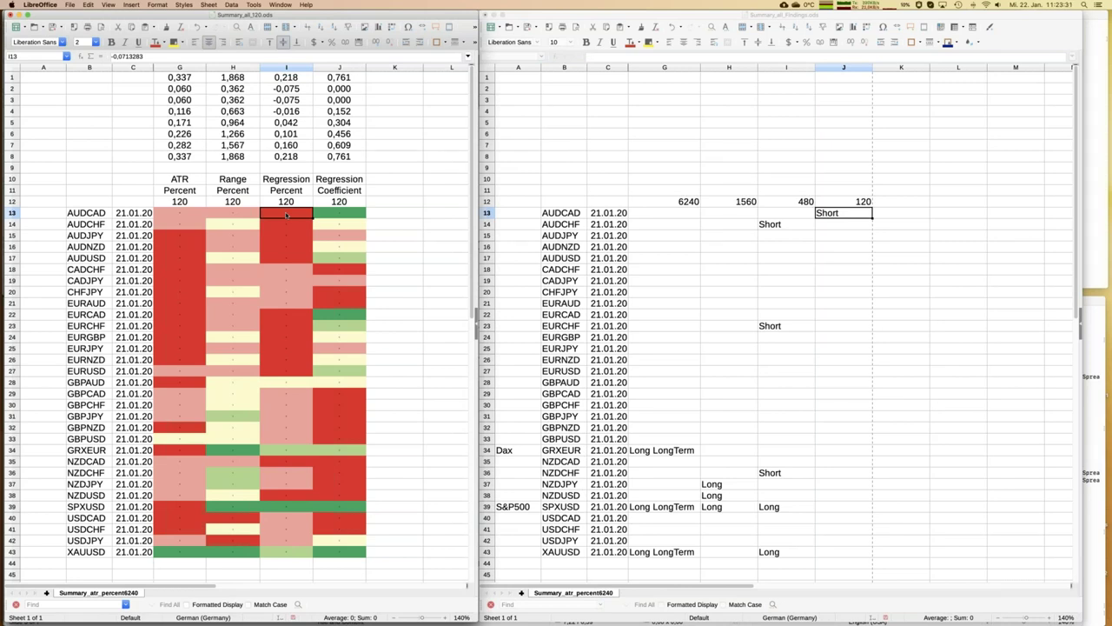
key("Down")
key("Down")
key("Down")
key("Down")
key("Down")
key("Down")
key("Down")
key("Down")
key("Down")
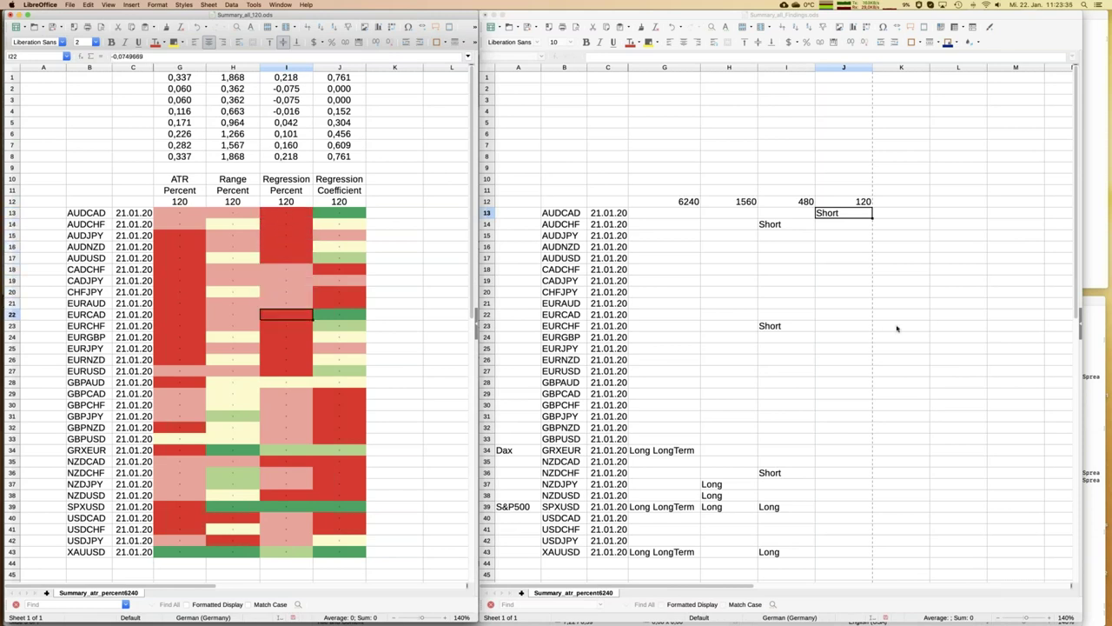
left_click(850, 316)
type("Short")
key("Return")
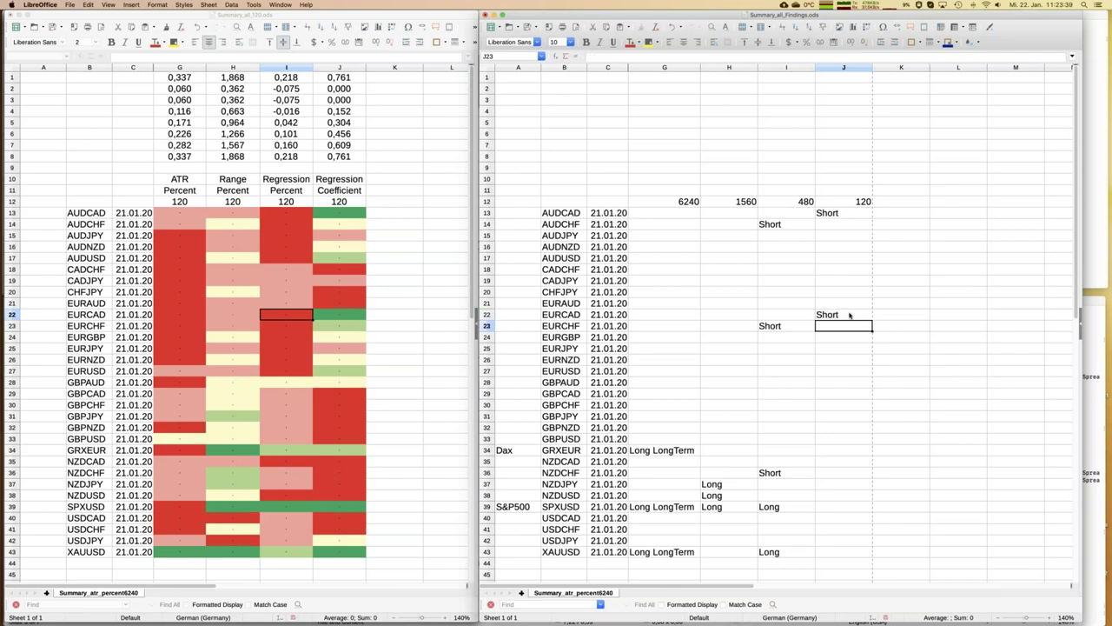
- Enter "Long" for XAUUSD in the 120 column of the findings, cell J43
key("Down")
key("Down")
key("Down")
key("Down")
key("Down")
key("Down")
key("Down")
key("Down")
key("Down")
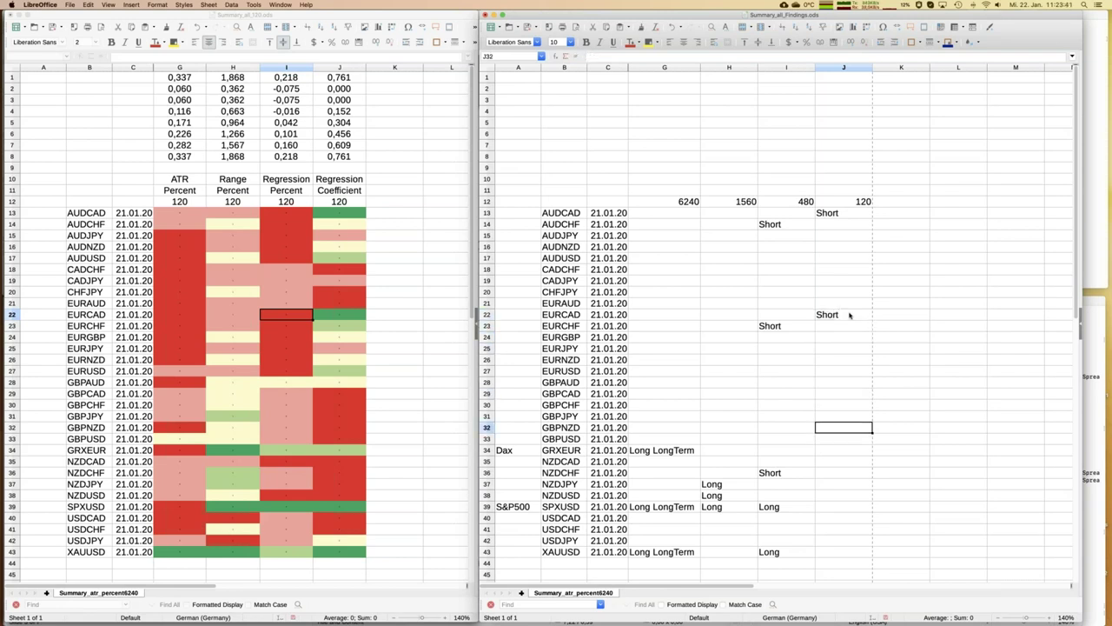
key("Down")
key("Down")
key("Down")
key("Down")
key("Down")
key("Down")
key("Down")
key("Down")
key("Down")
key("Down")
key("Down")
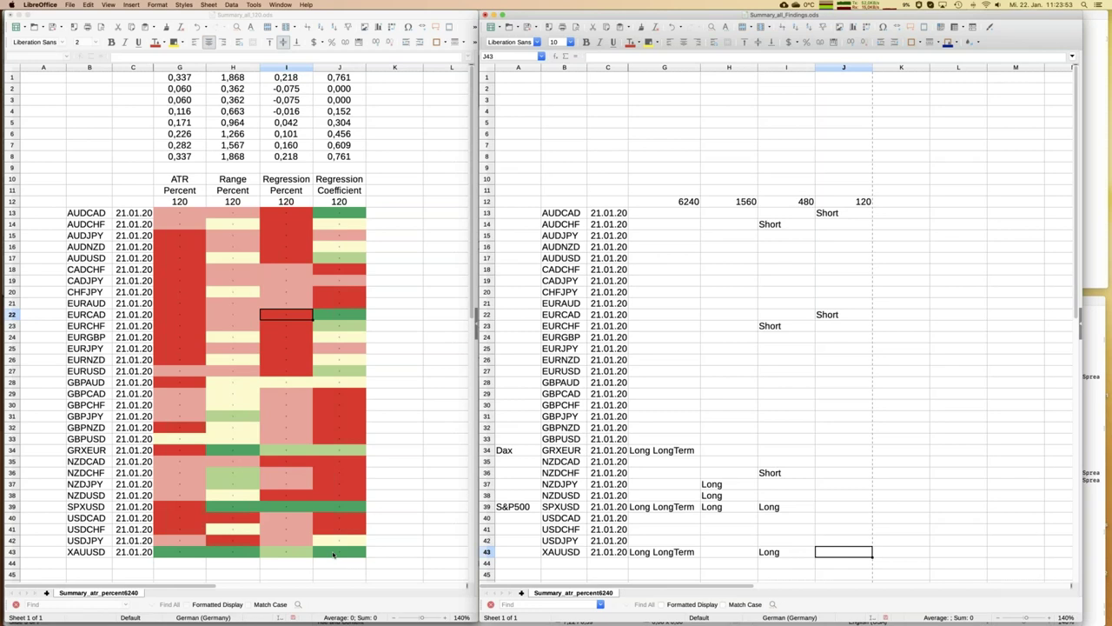
type("Long")
key("Return")
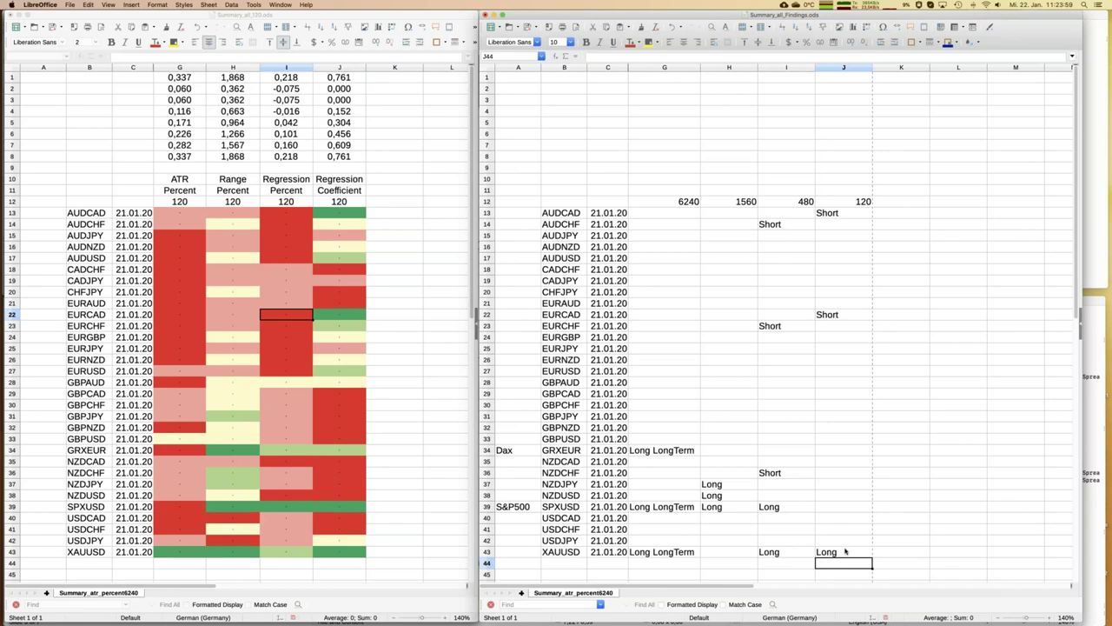
- Enter "Long" in the 120 findings column for SPXUSD in cell J39 and for GRXEUR in cell J34
left_click(828, 508)
type("Long")
key("Return")
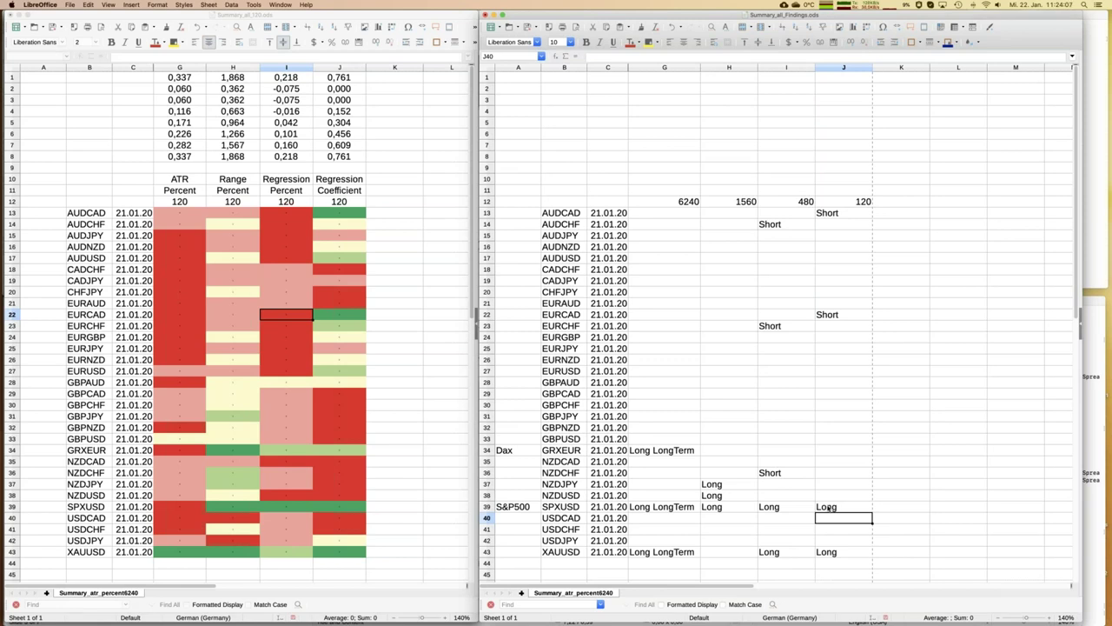
key("Up")
key("Up")
key("Up")
key("Up")
key("Up")
key("Up")
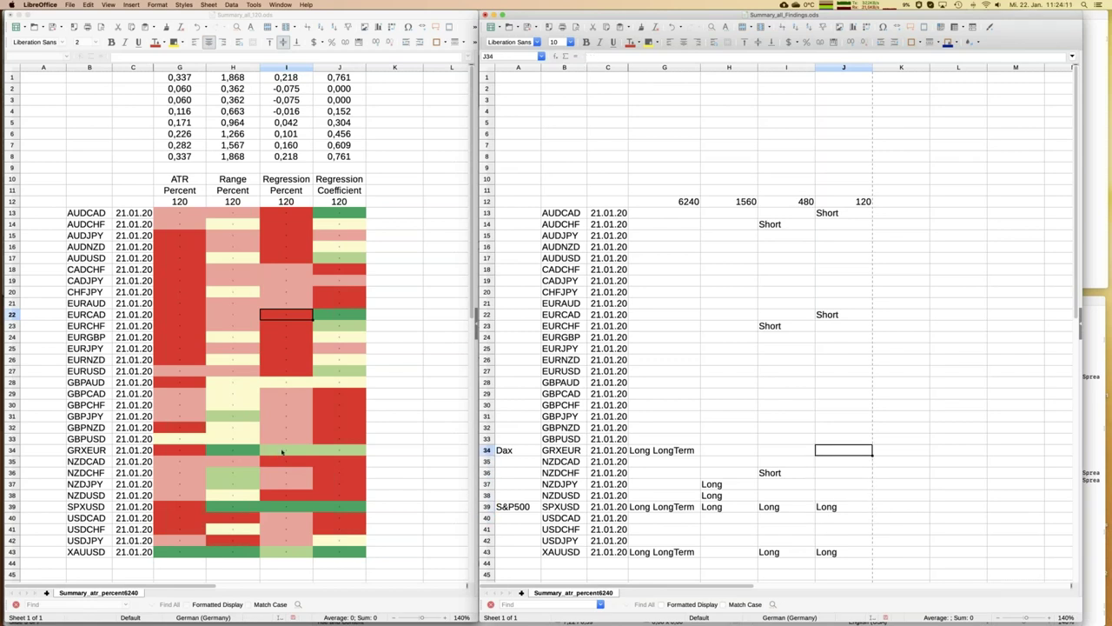
type("Long")
key("Return")
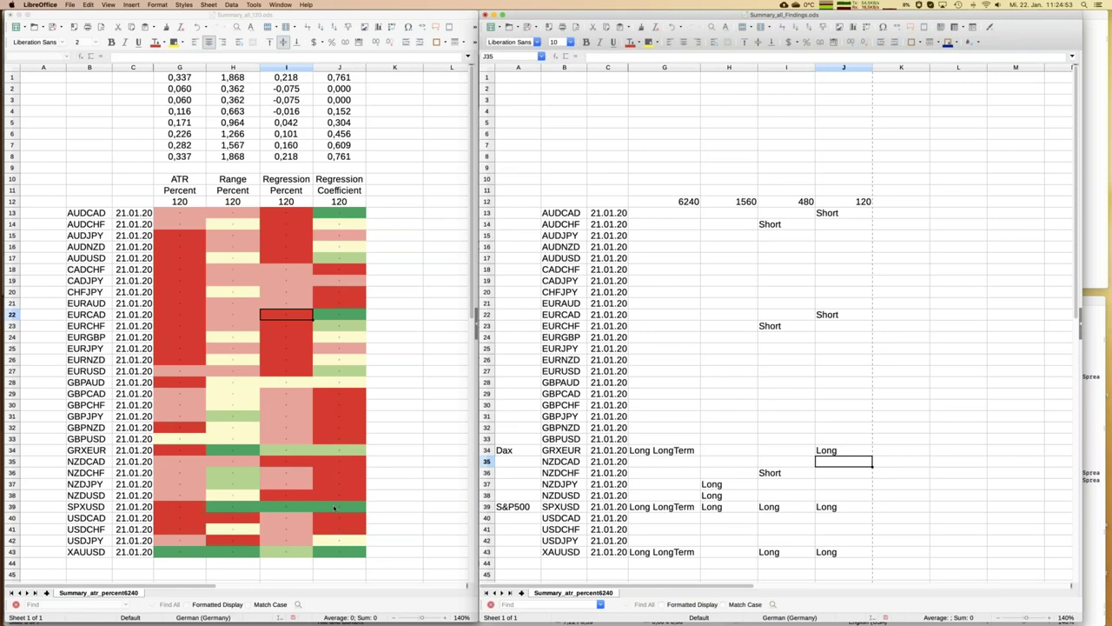
- Check Regression Percent for CADJPY and USDJPY in Summary_all_480.ods and enter "Sideward Move" for USDJPY in findings cell I42
left_click(292, 383)
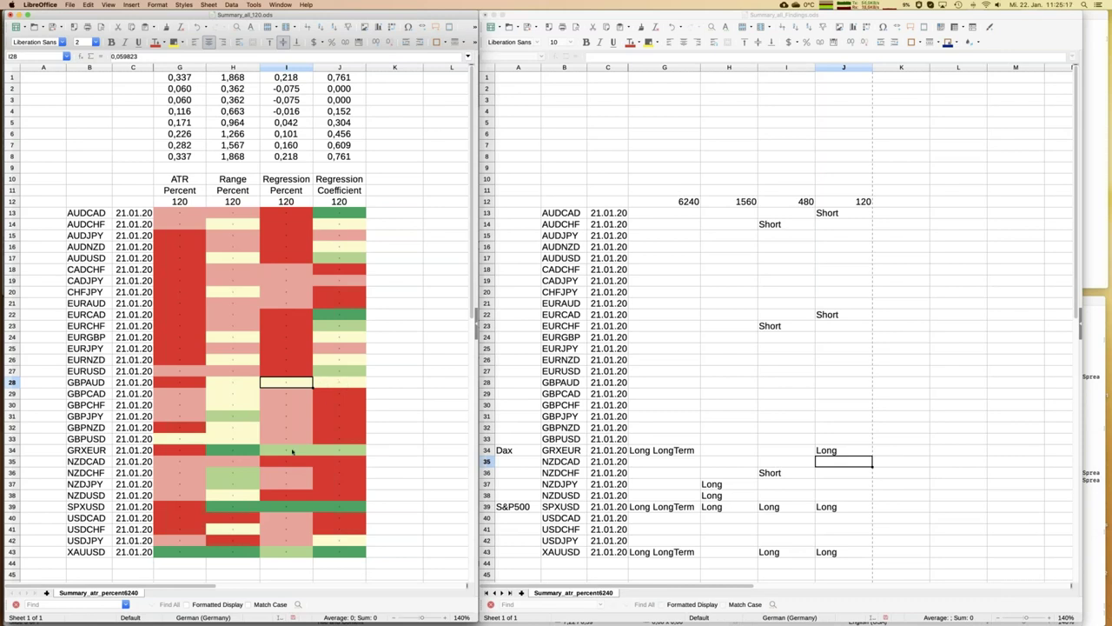
left_click(283, 5)
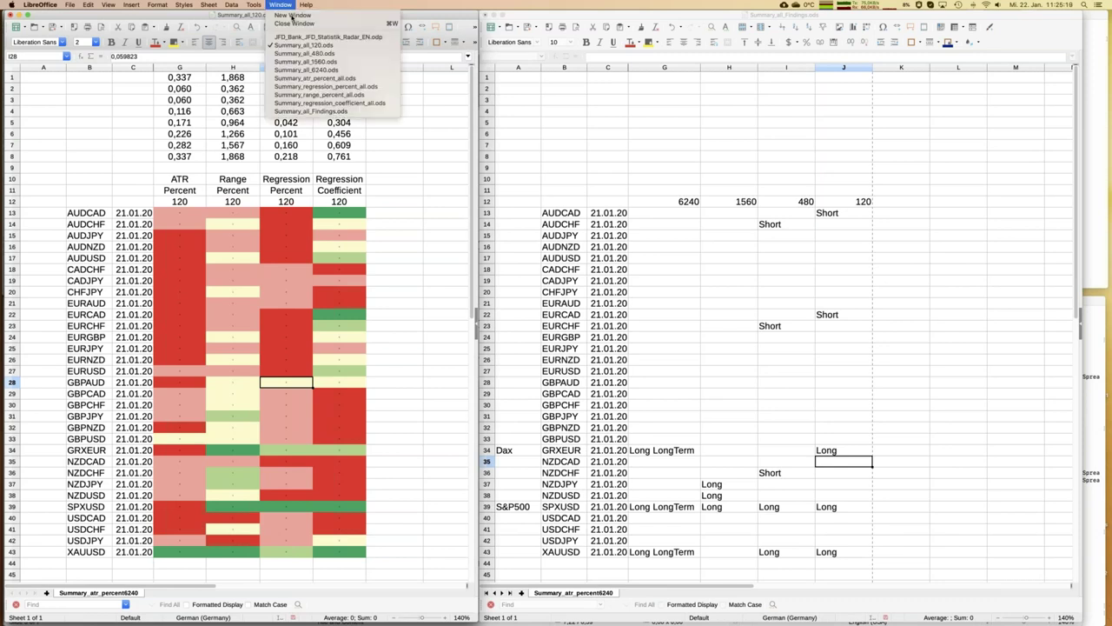
left_click(305, 53)
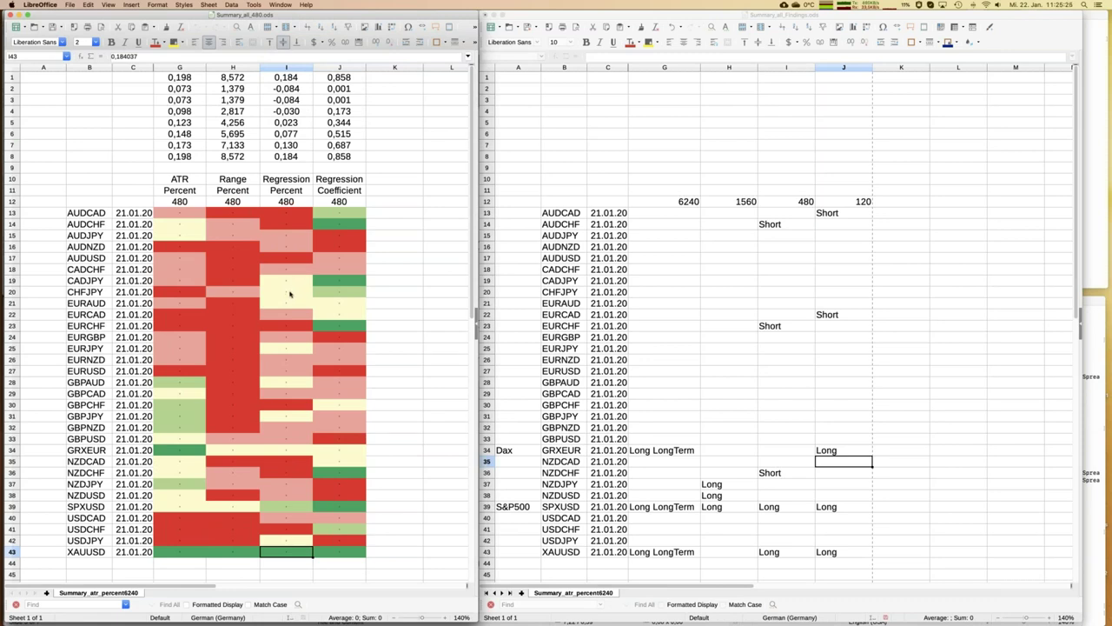
left_click(290, 281)
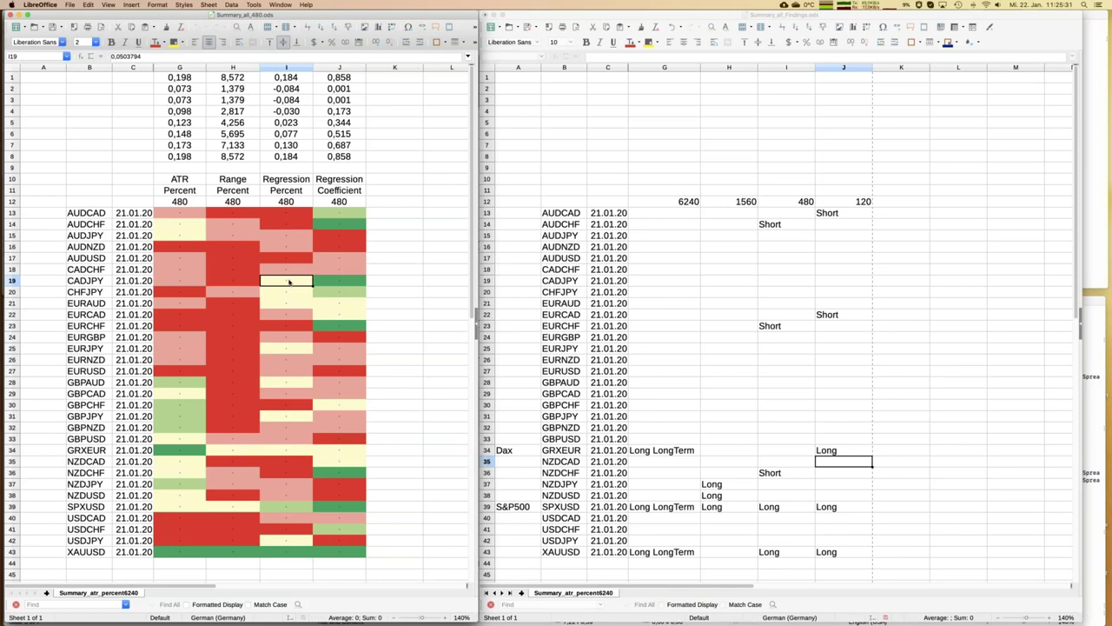
left_click(290, 540)
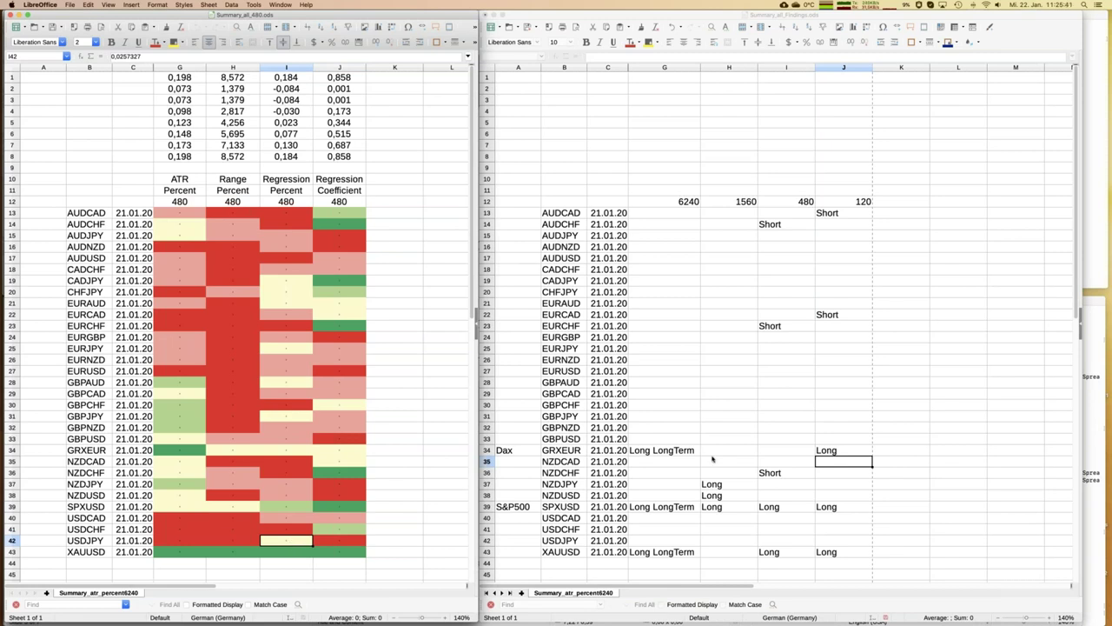
left_click(792, 541)
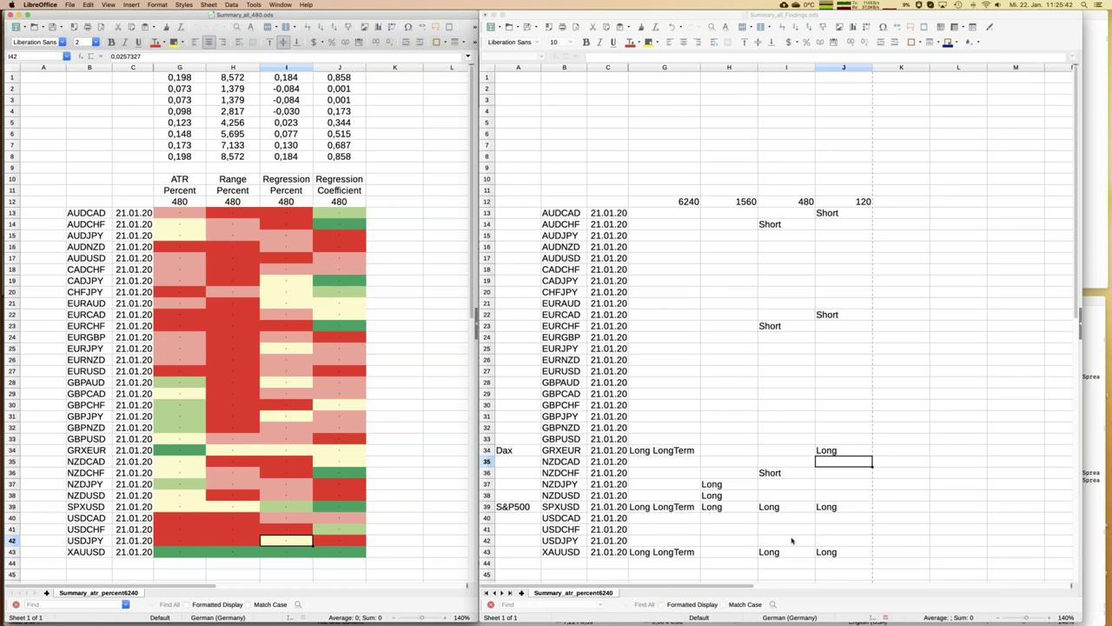
type("Sideward Move")
key("Return")
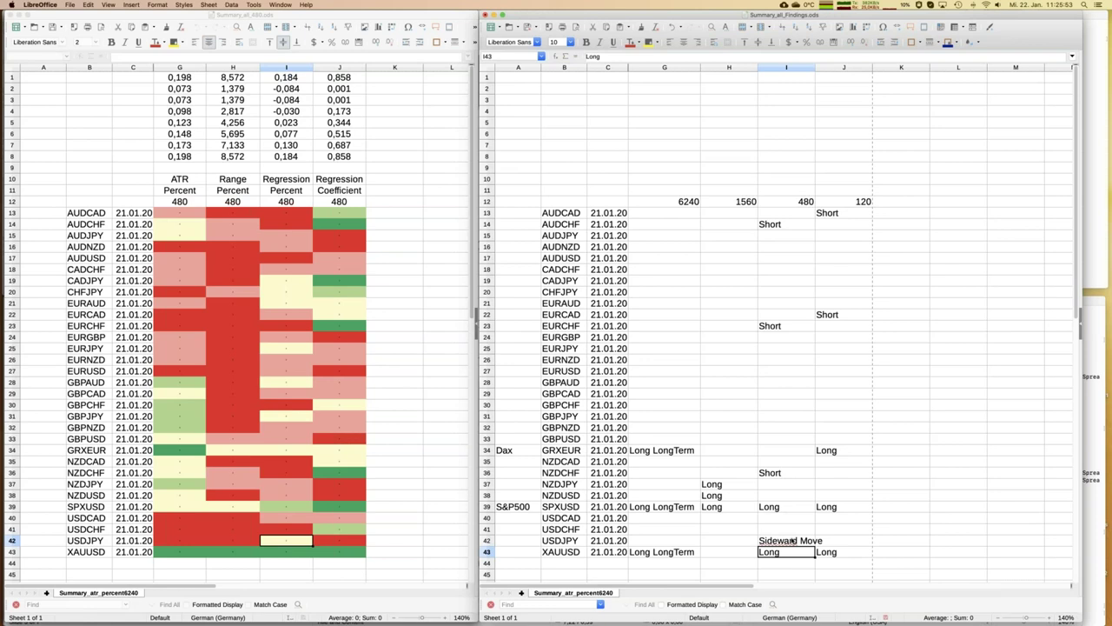
- Bring up Summary_all_1560.ods and check the 1560 Regression Percent value for AUDUSD
left_click(281, 4)
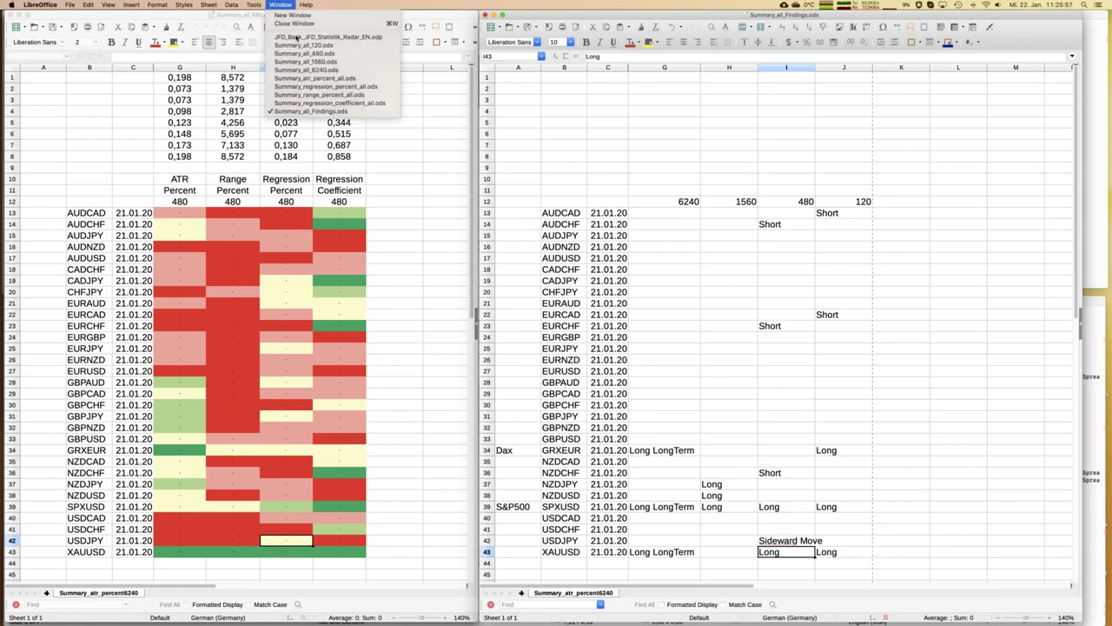
left_click(297, 62)
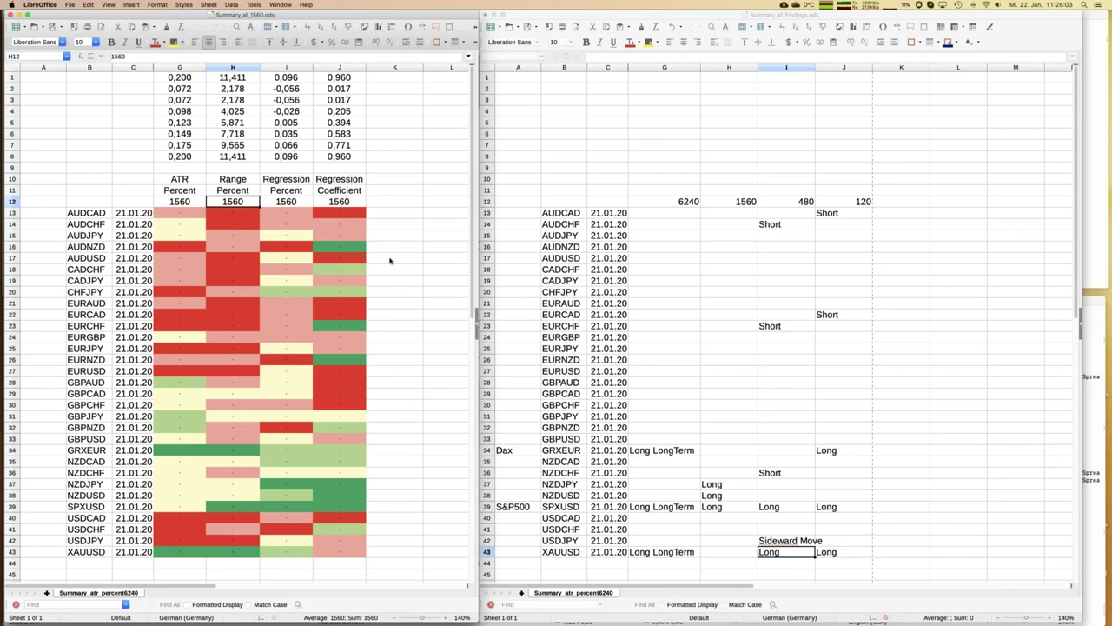
left_click(285, 259)
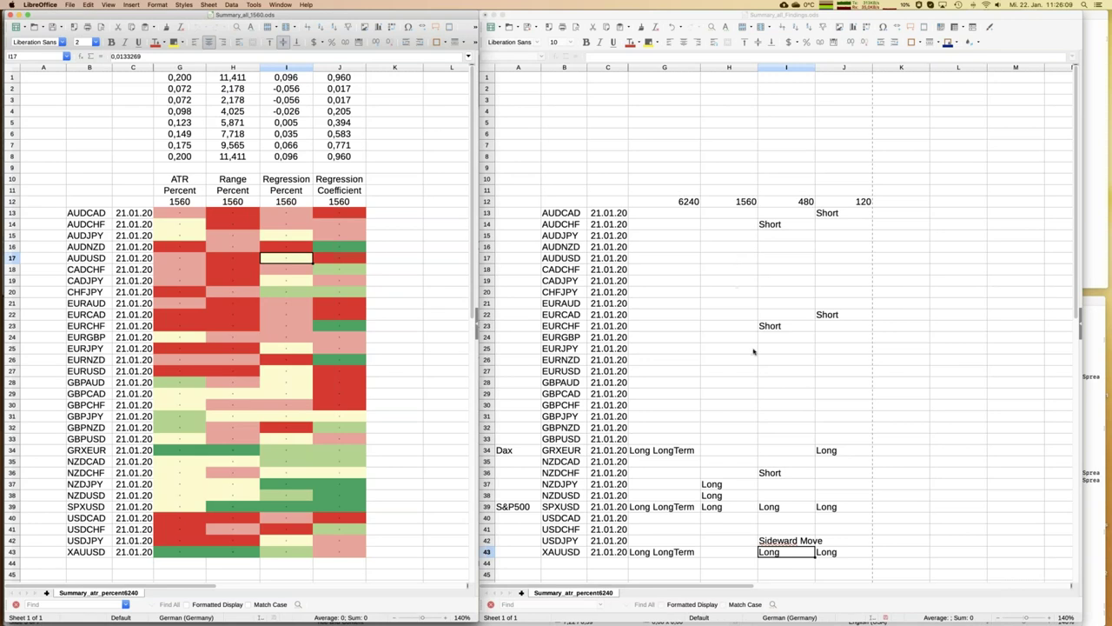
key("Up")
key("super+c")
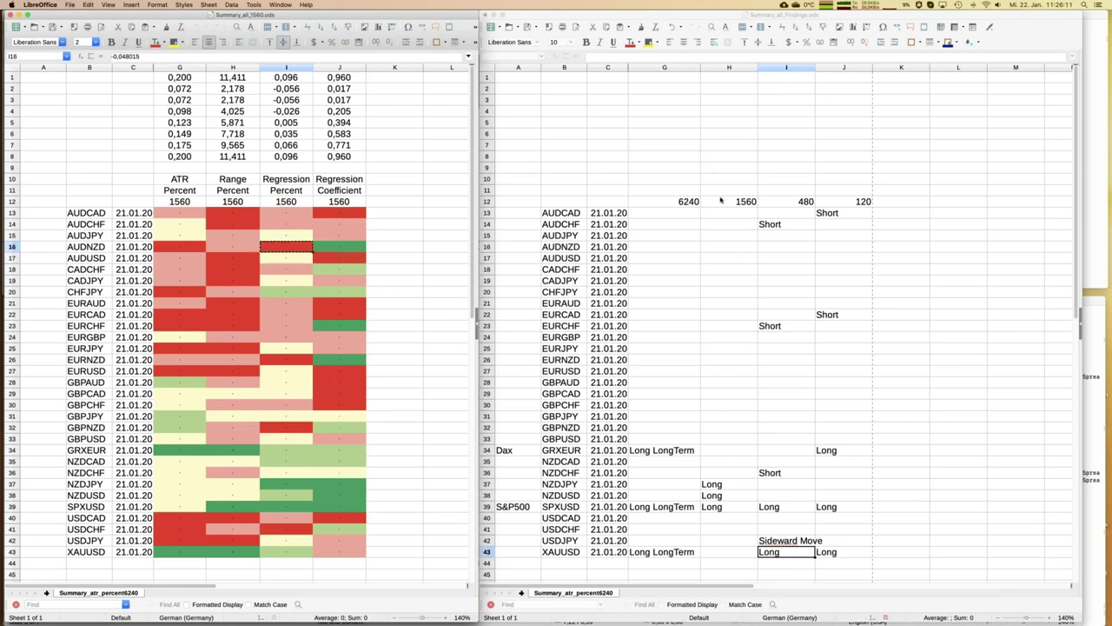
left_click(721, 259)
key("super+v")
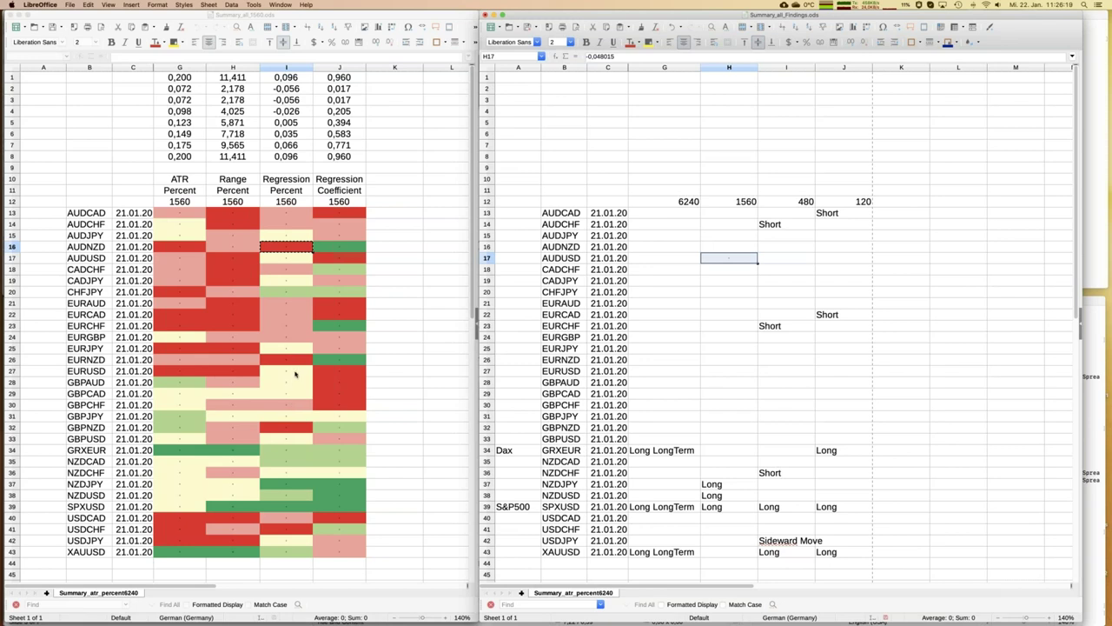
- Copy "Sideward Move" from findings cell I42 into the 1560 column for AUDUSD (H17) and EURUSD (H27)
left_click(294, 372)
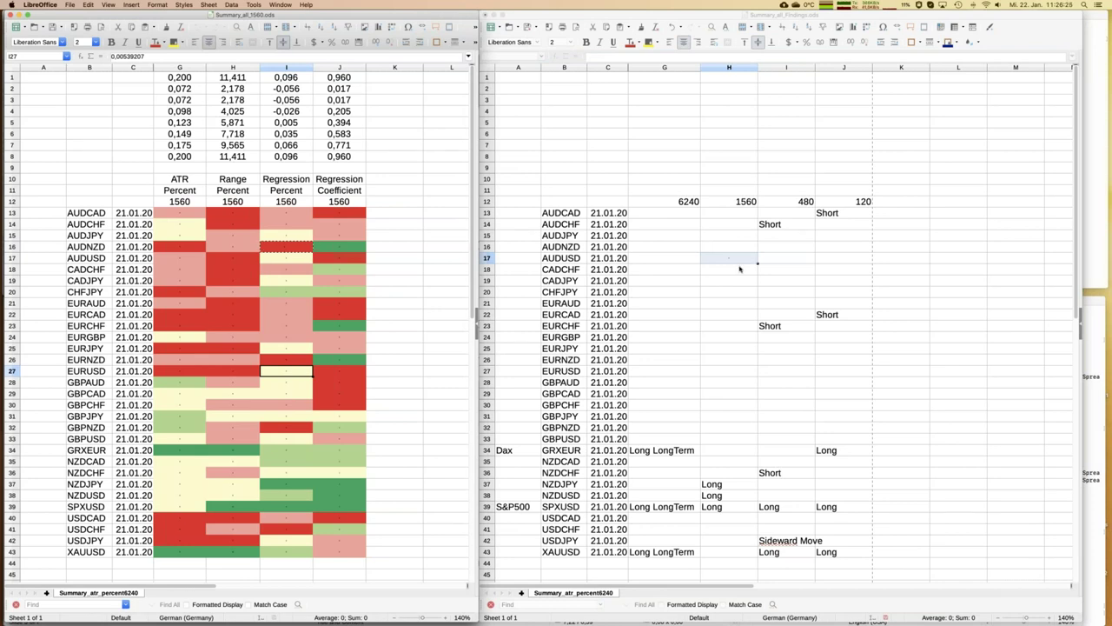
left_click(780, 528)
left_click(787, 540)
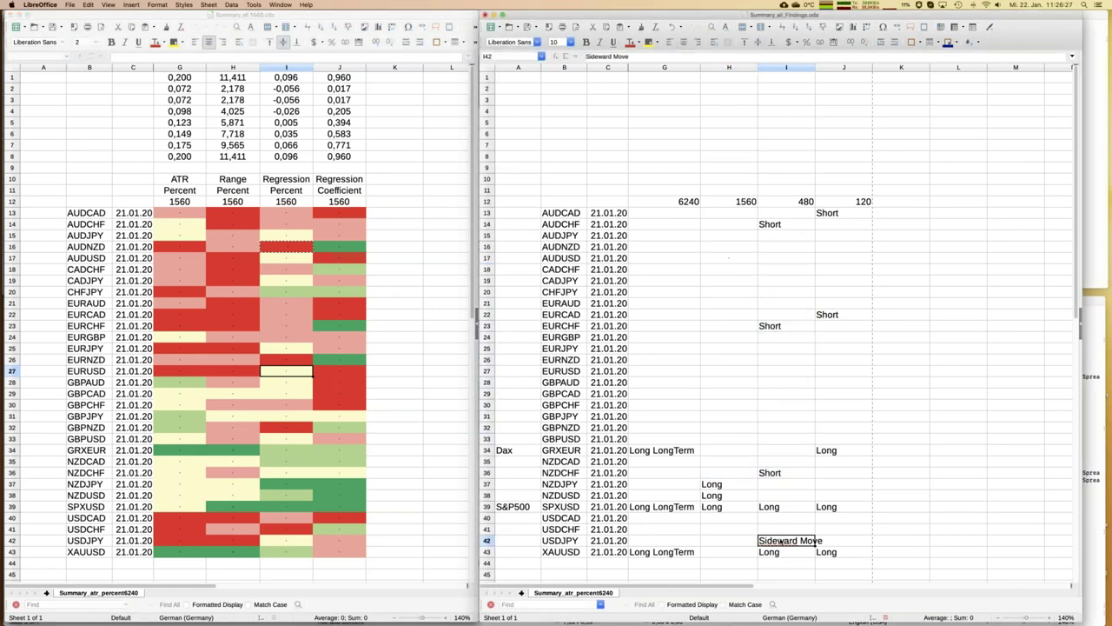
key("super+c")
left_click(721, 258)
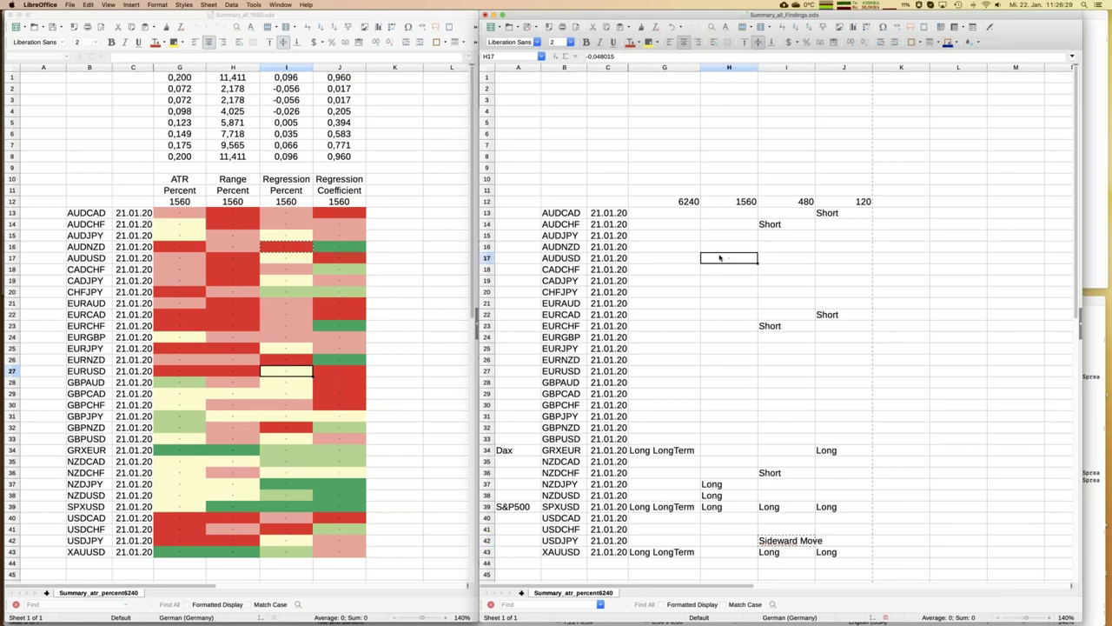
key("super+v")
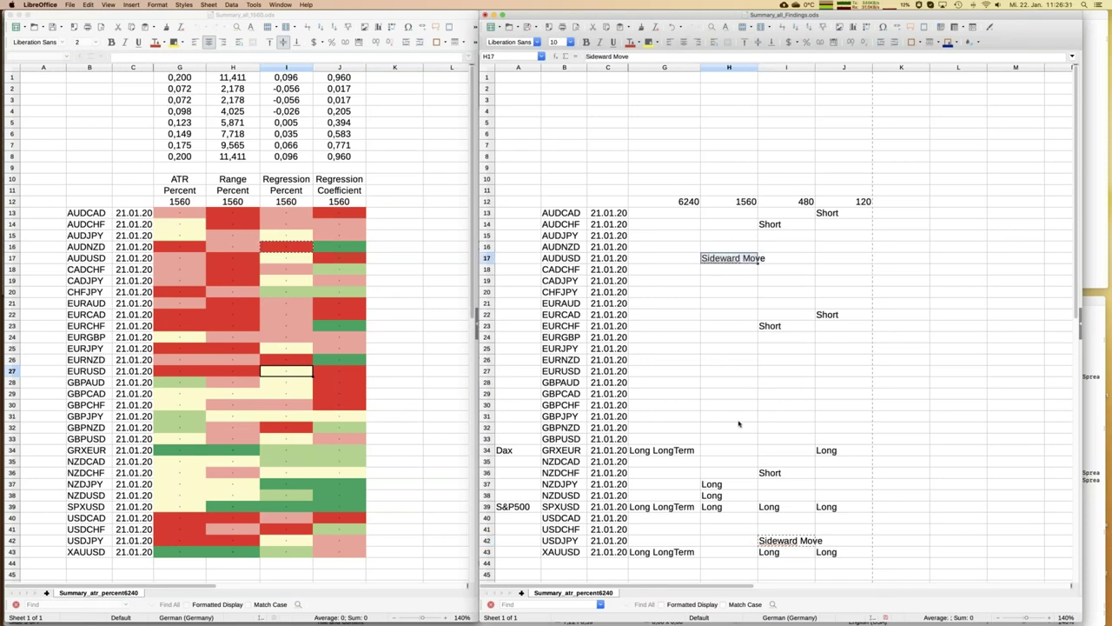
left_click(729, 371)
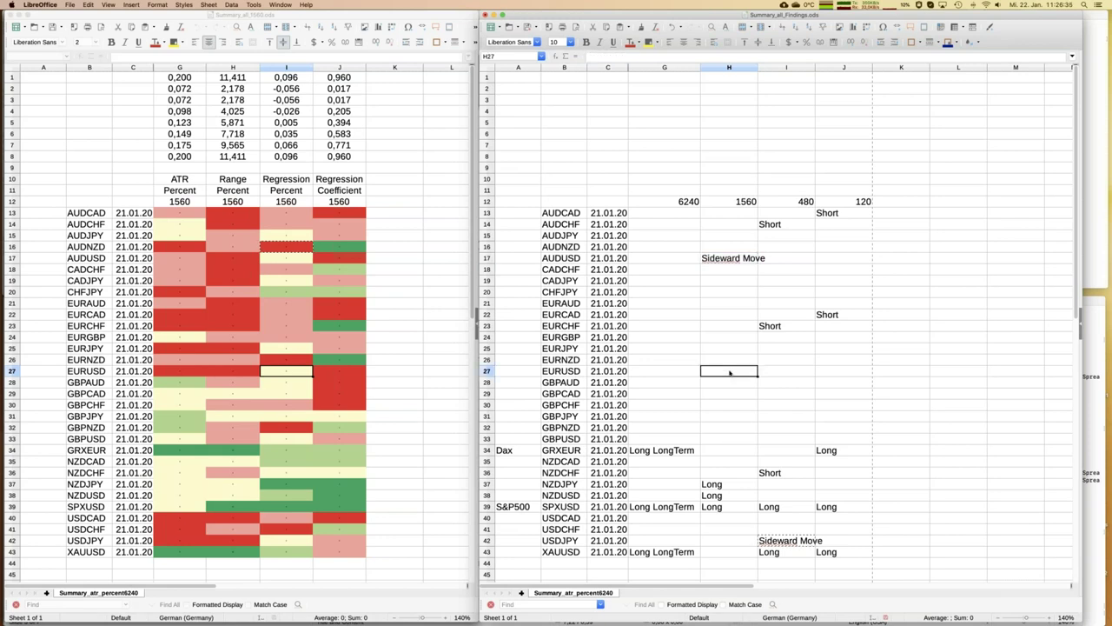
key("super+v")
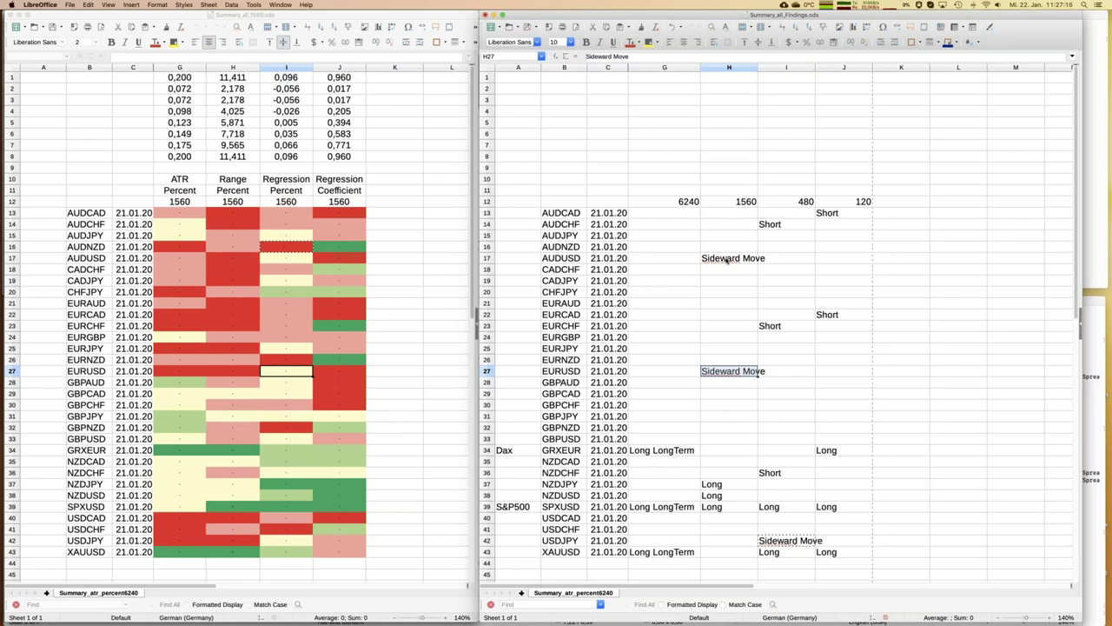
- Highlight the "Long" findings in the 120 column for GRXEUR, SPXUSD and XAUUSD with a yellow background
left_click(851, 453)
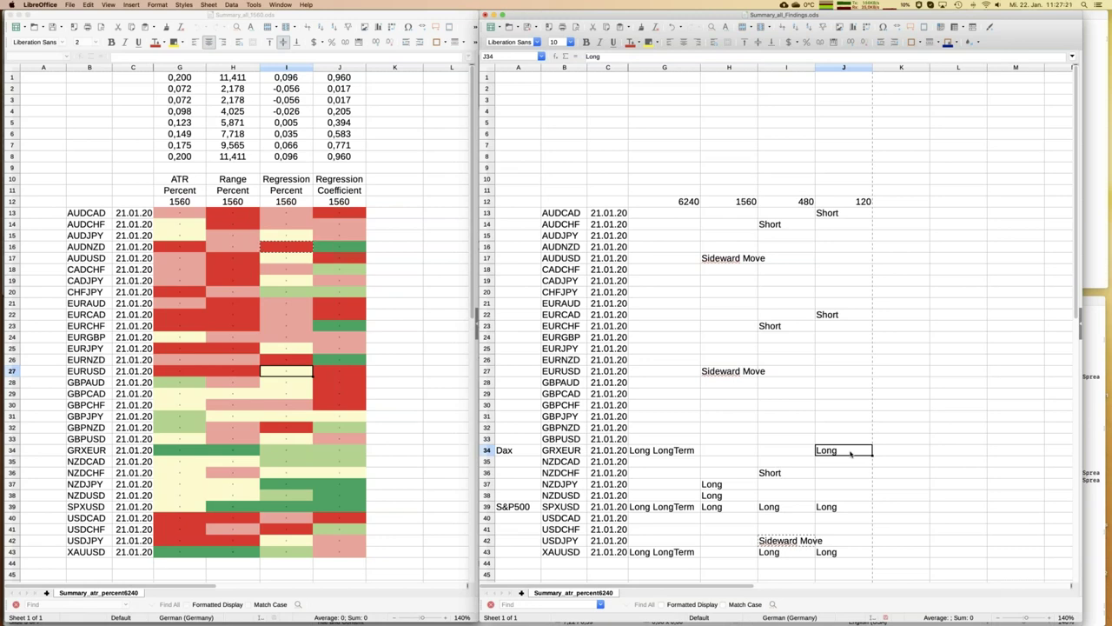
left_click(648, 42)
left_click(838, 511)
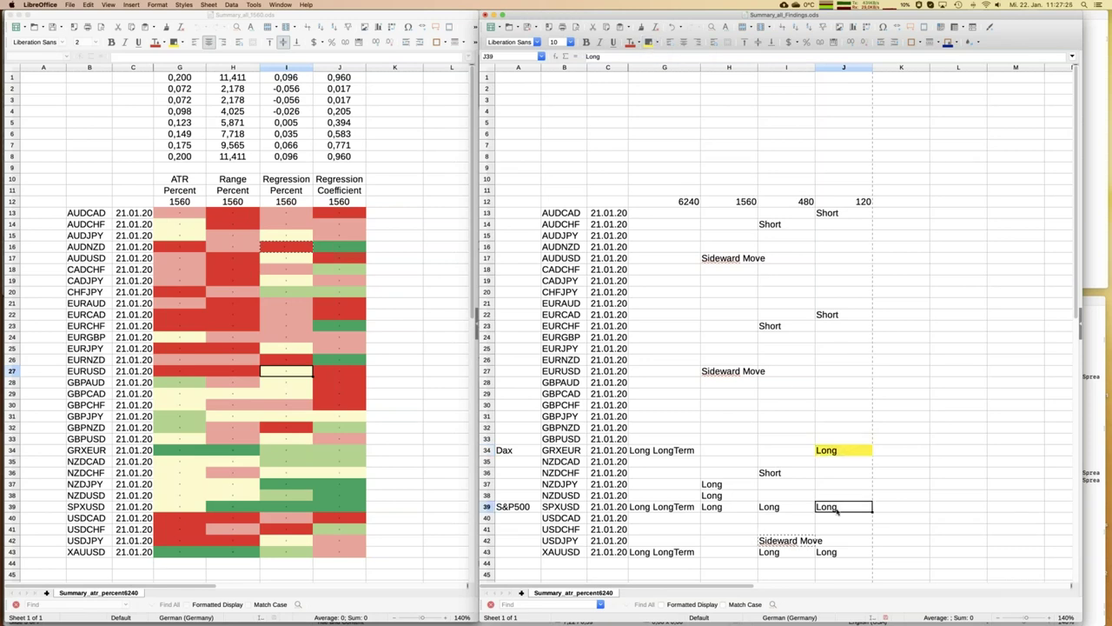
left_click(648, 42)
left_click(834, 555)
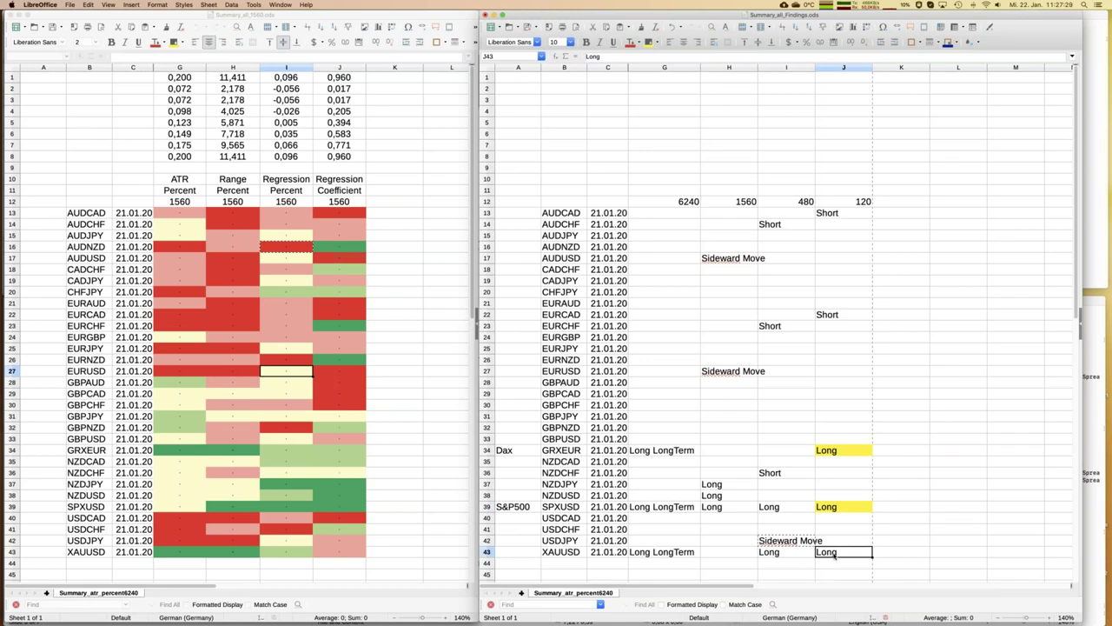
left_click(648, 43)
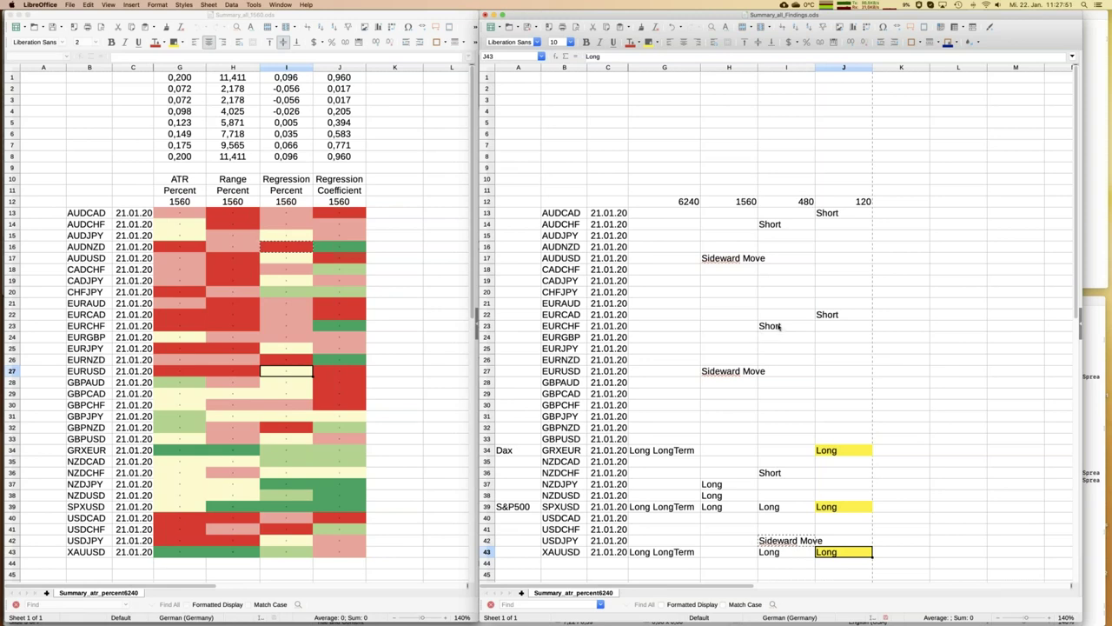
- Give the "Short" findings in the 480 column for AUDCHF and EURCHF a yellow background
left_click(779, 327)
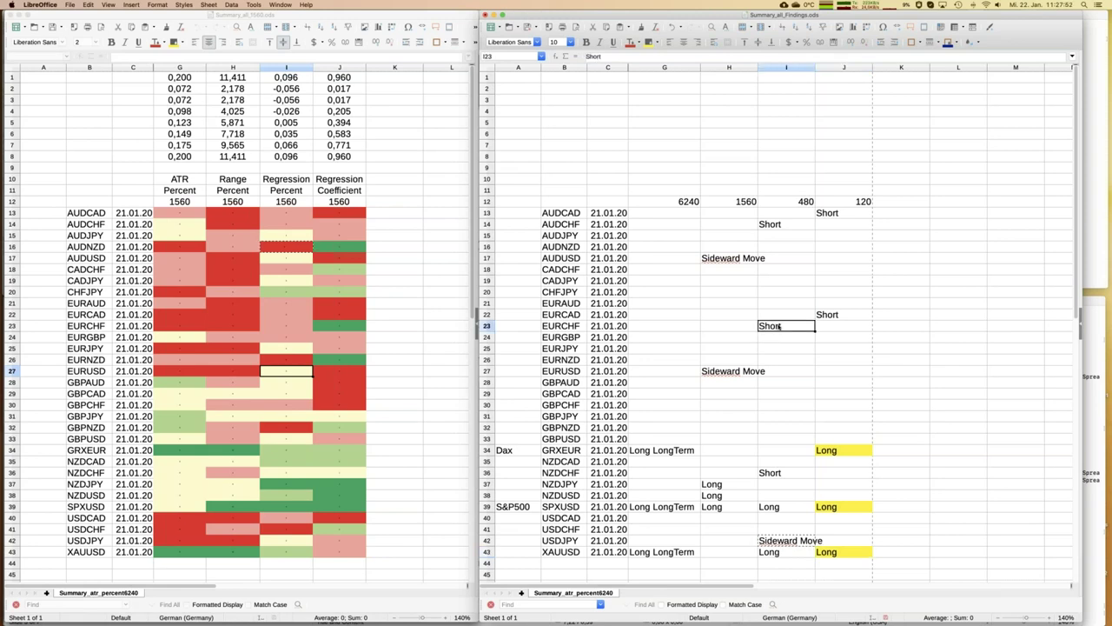
left_click(778, 225)
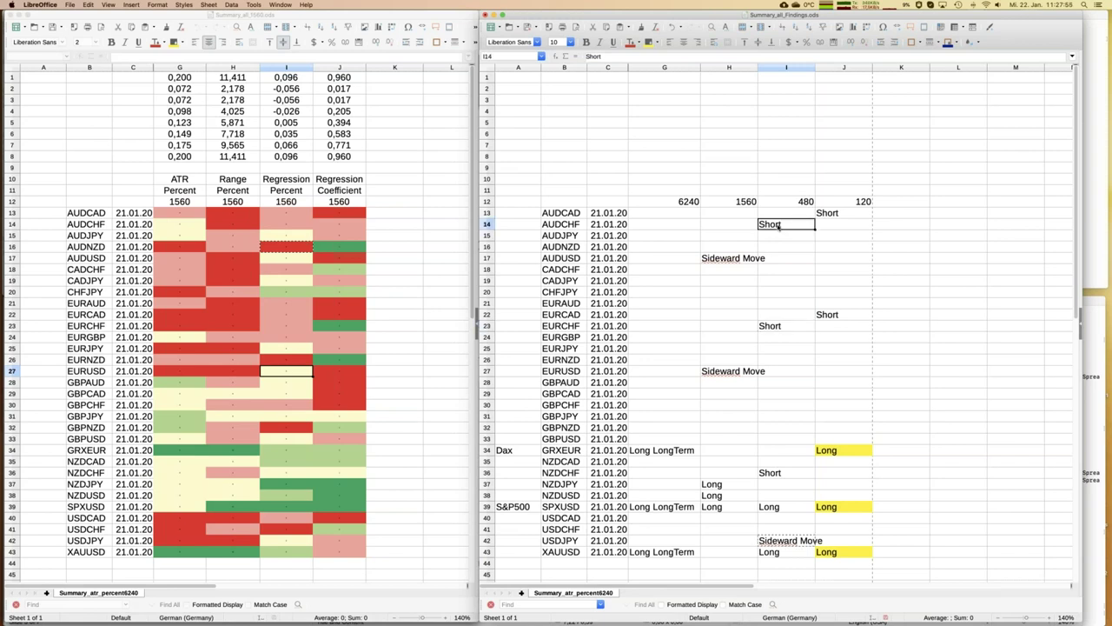
left_click(177, 46)
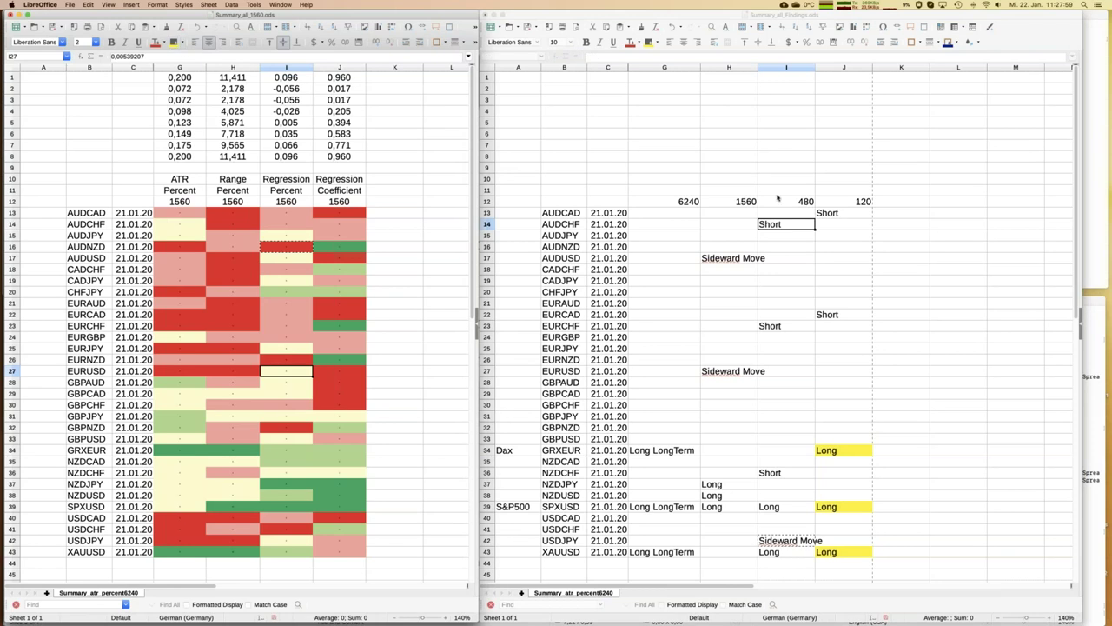
left_click(781, 224)
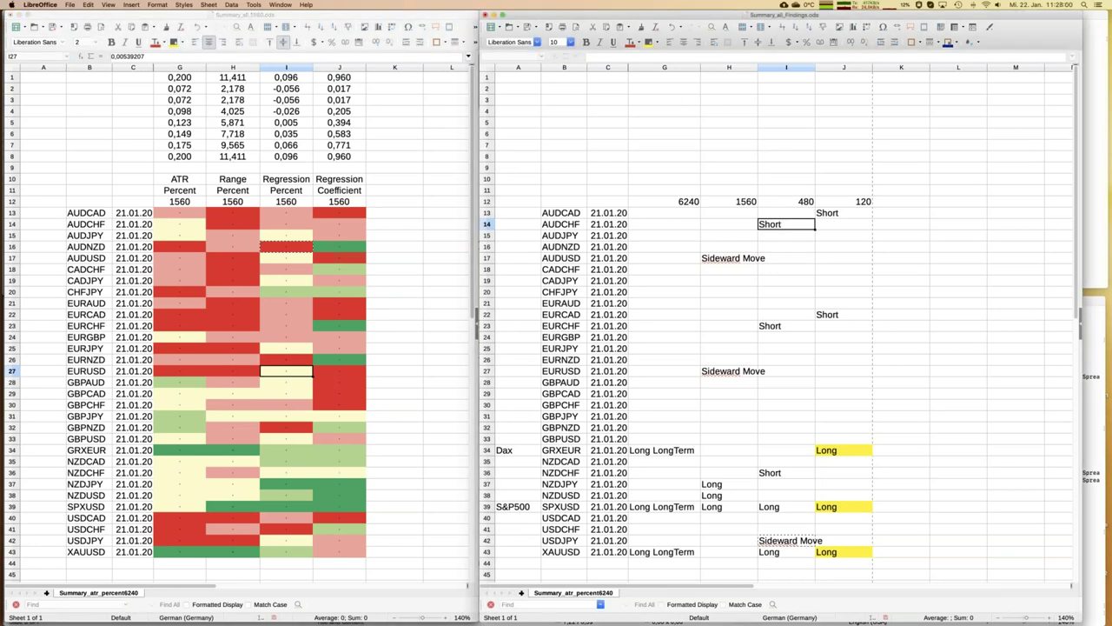
left_click(650, 42)
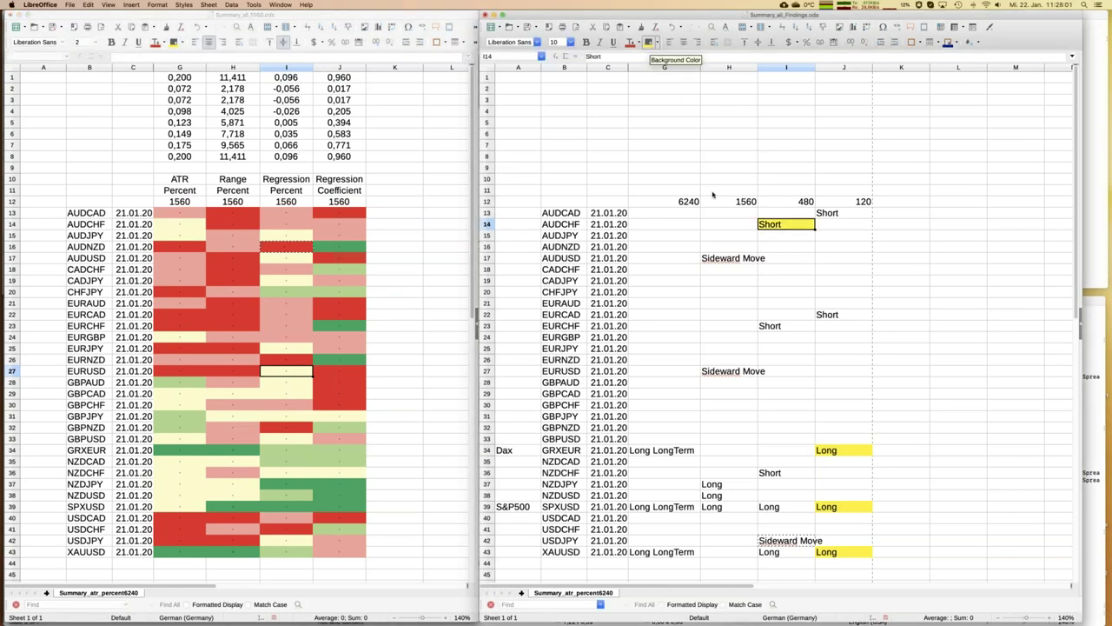
left_click(773, 326)
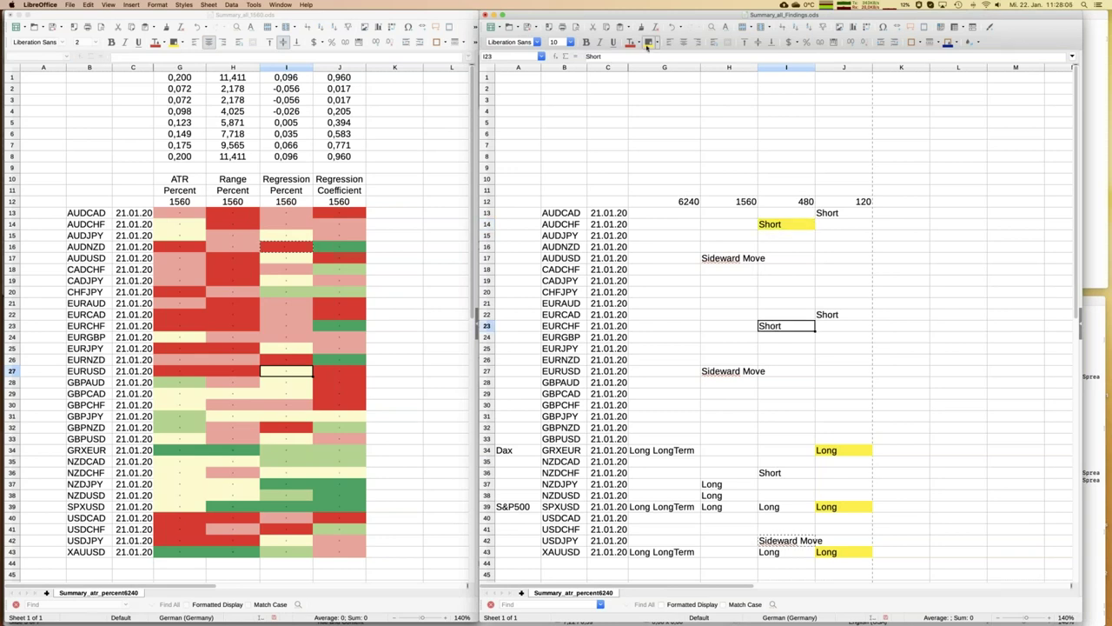
left_click(649, 41)
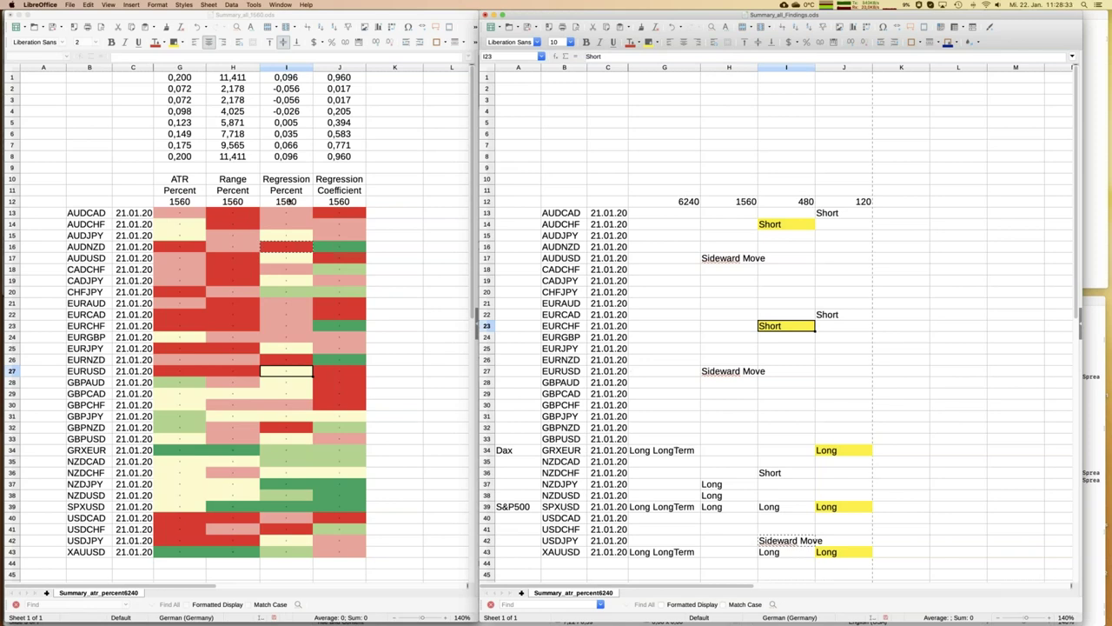
- Bring up Summary_regression_percent_all.ods and examine the GRXEUR and SPXUSD rows across all four periods
left_click(144, 192)
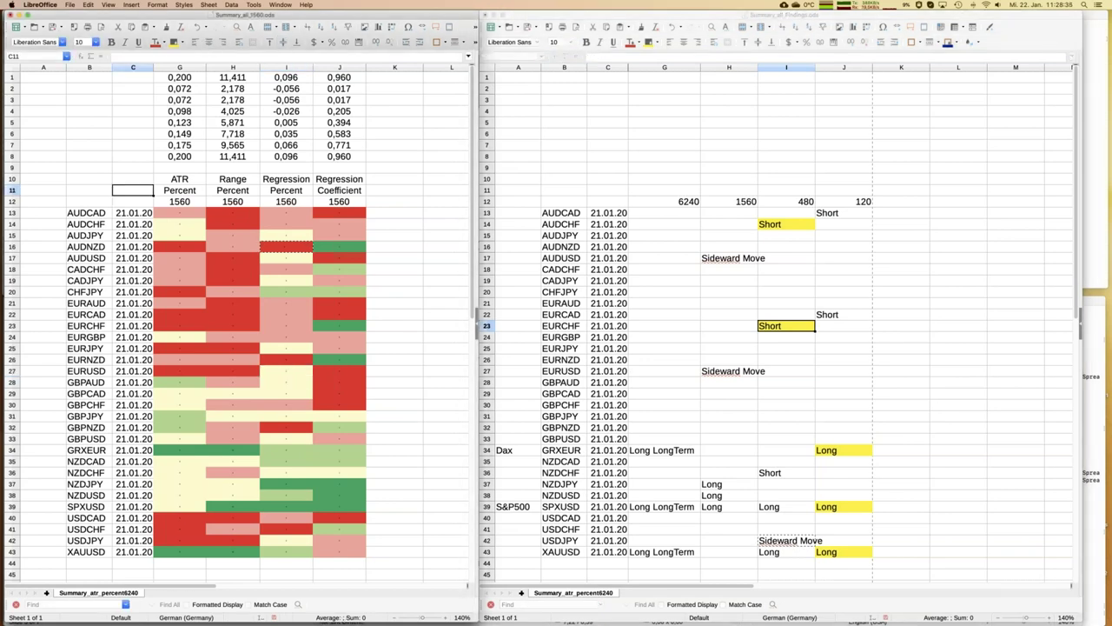
left_click(280, 6)
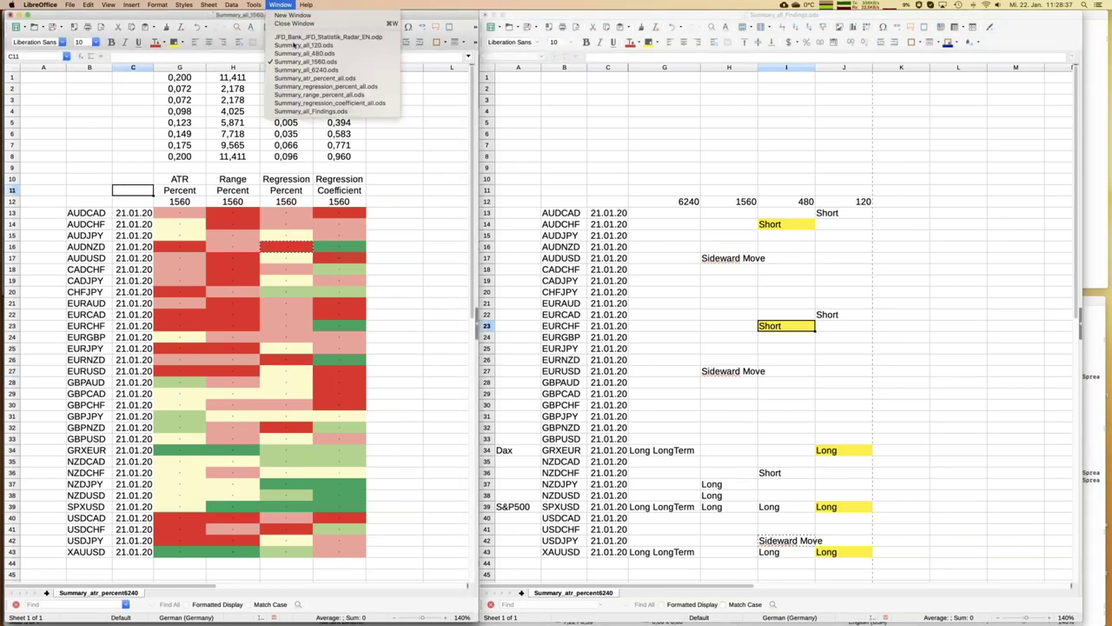
left_click(312, 88)
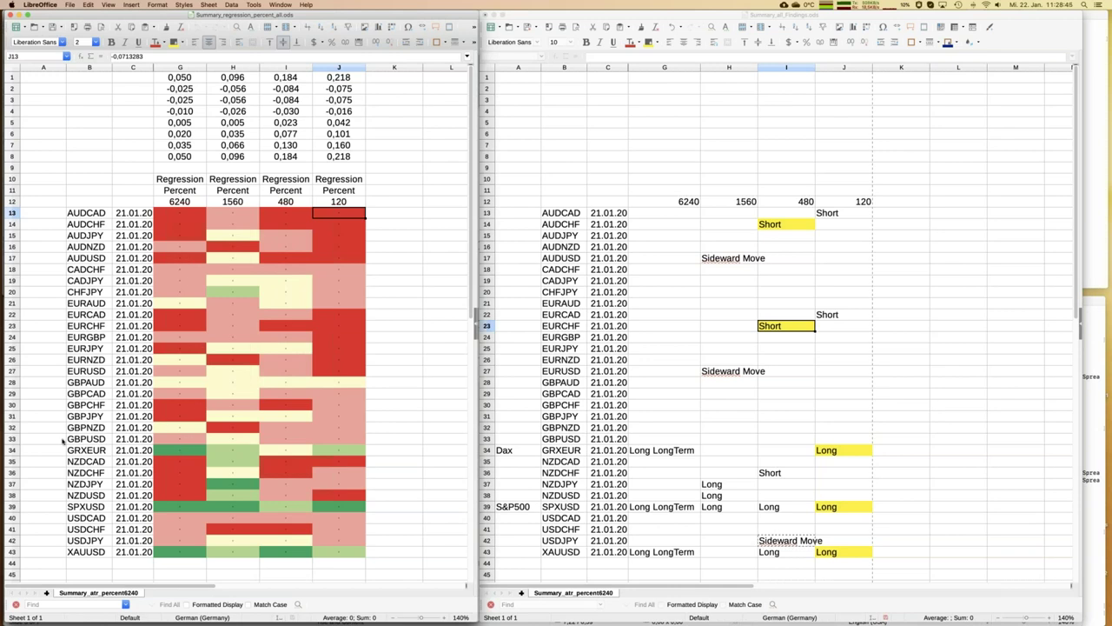
left_click(12, 450)
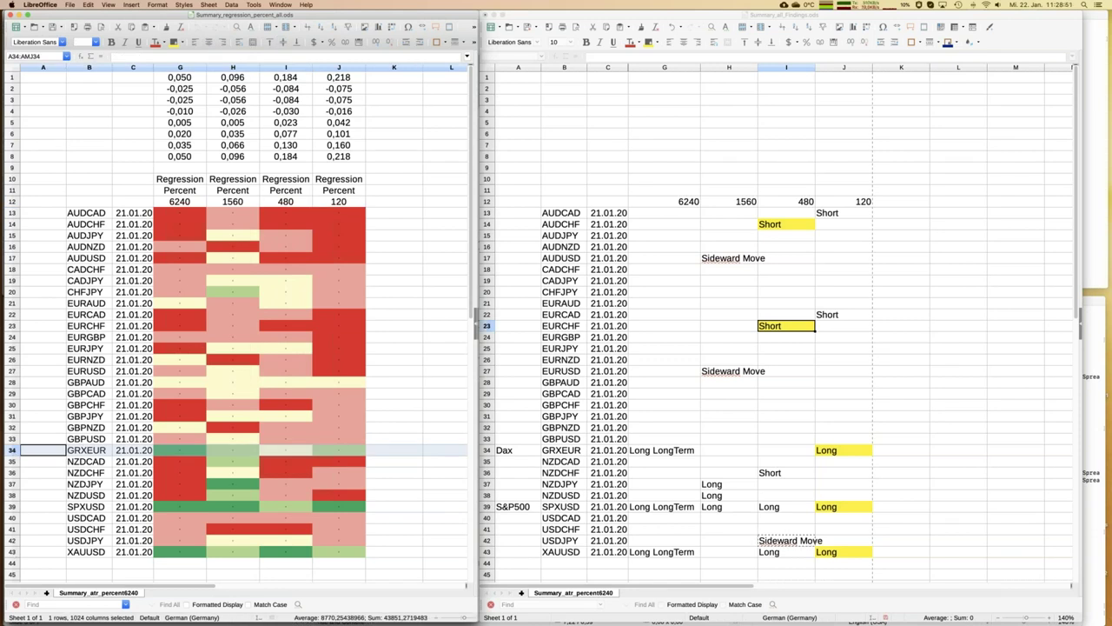
left_click(36, 505)
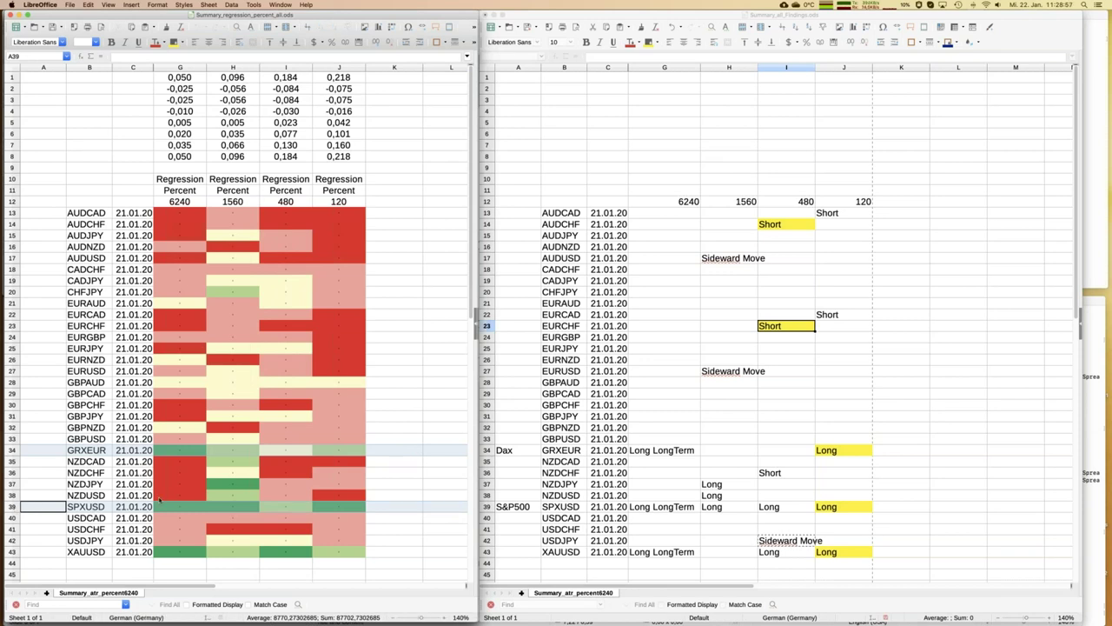
left_click(178, 508)
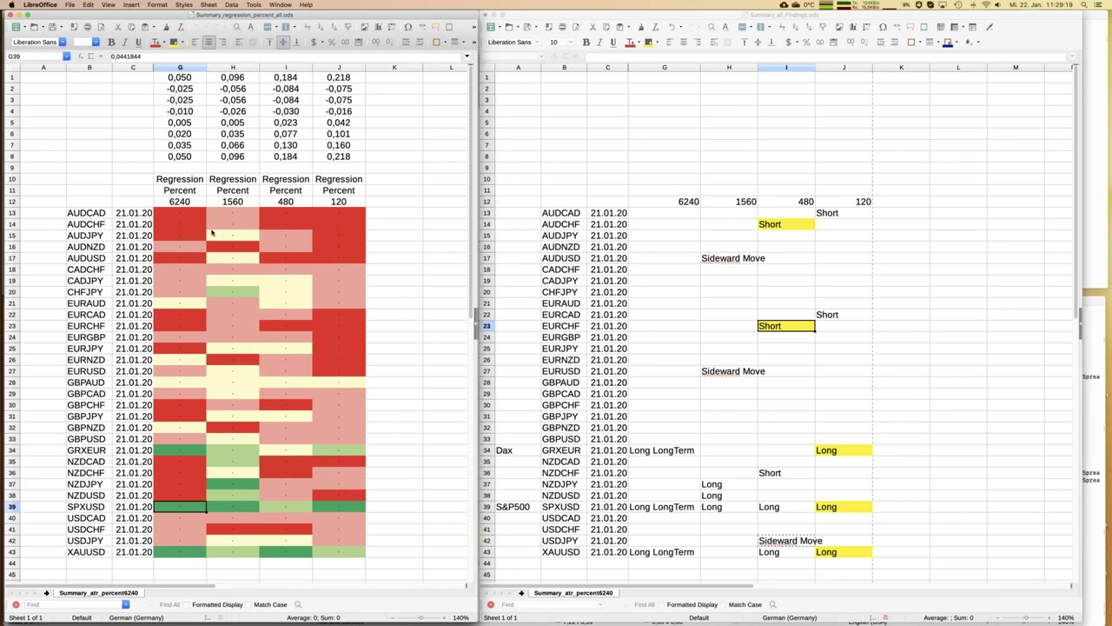
- Examine the AUDCHF and EURCHF rows of the regression percent sheet, checking the AUDCHF values for periods 6240, 480 and 120
left_click(17, 224)
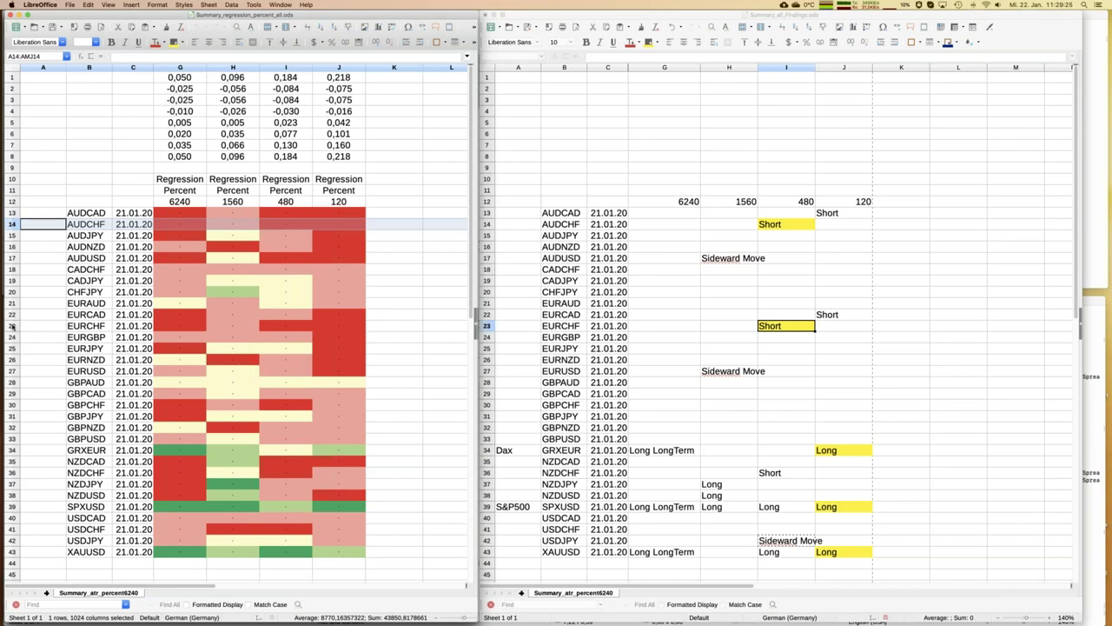
left_click(12, 325, "super")
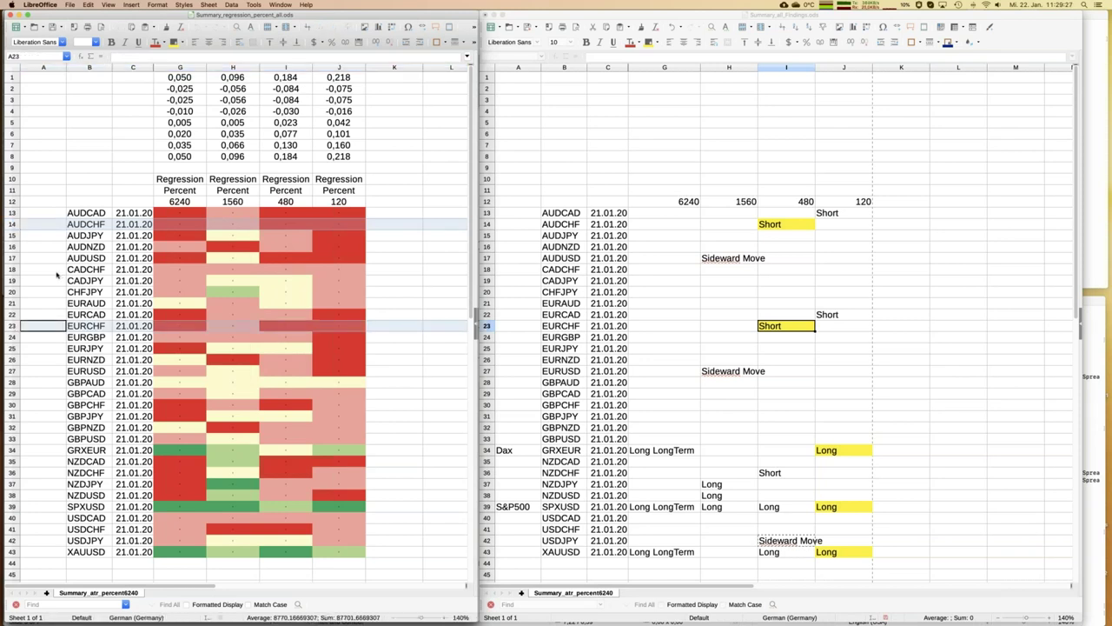
left_click(56, 275)
left_click(194, 224)
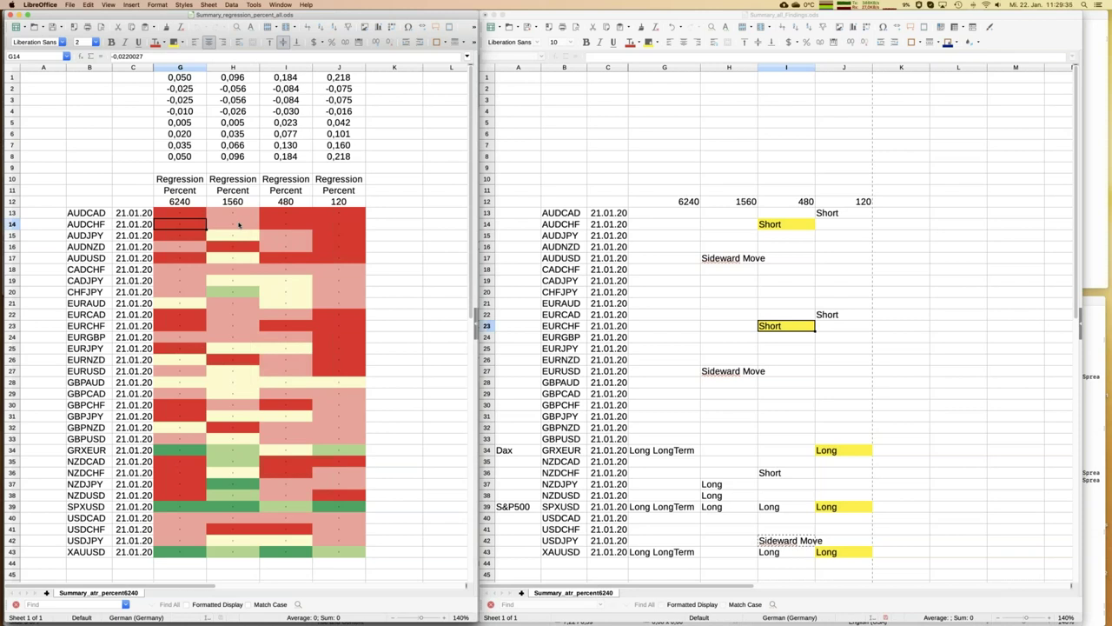
left_click(296, 225)
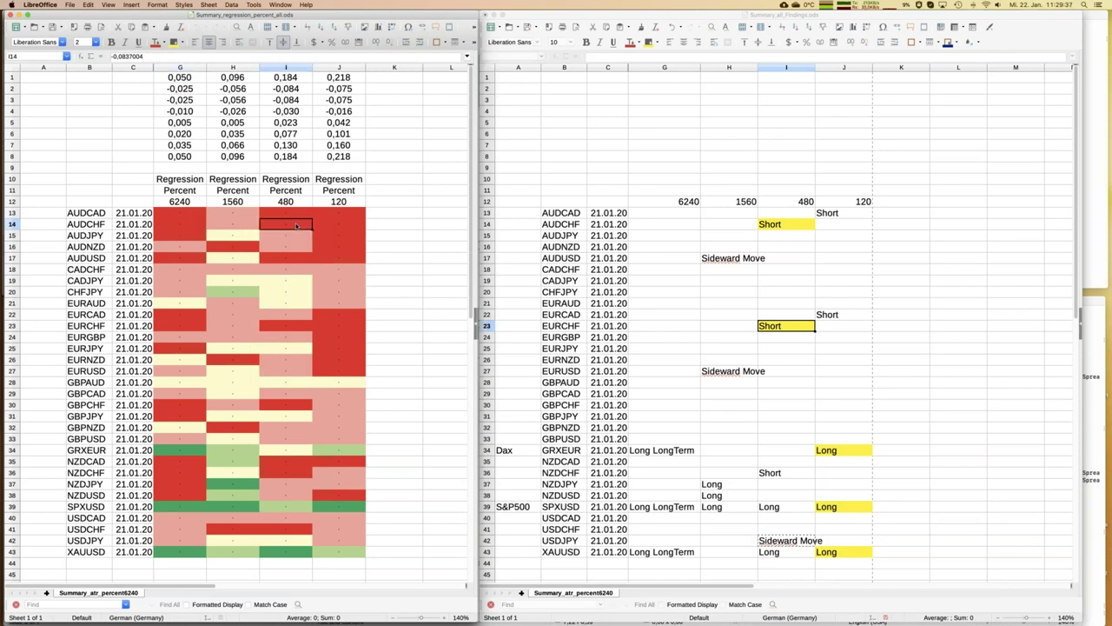
left_click(345, 227)
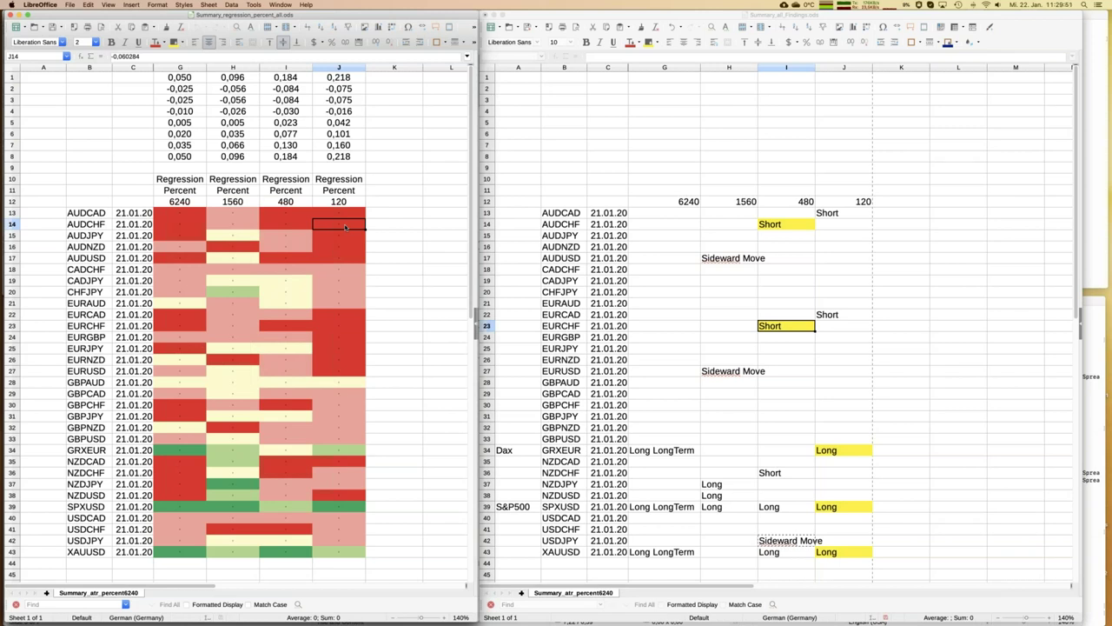
- Copy "Sideward Move" from findings cell H27 to GBPAUD (H28) and mark the GBPAUD row in the regression percent sheet
left_click(730, 373)
left_click(730, 372)
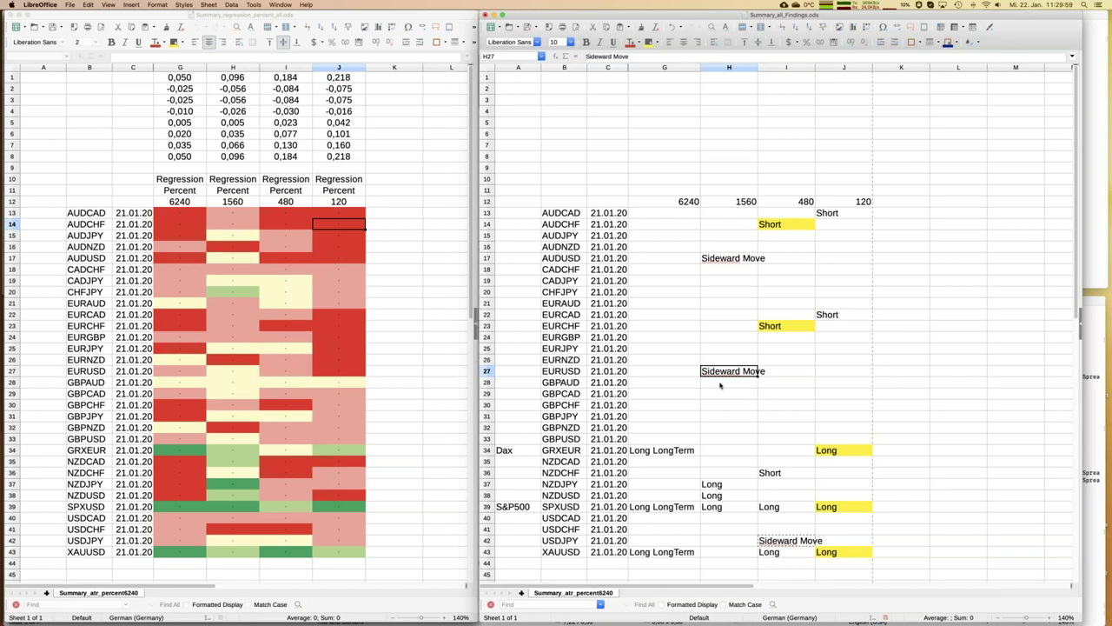
key("ctrl+c")
key("super+v")
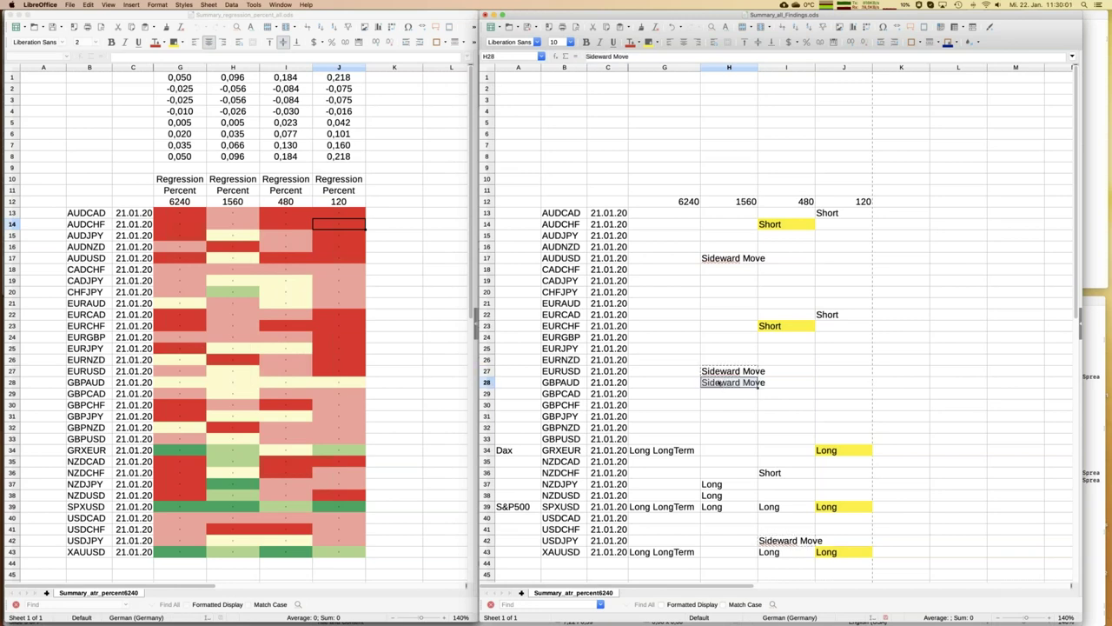
left_click(14, 382)
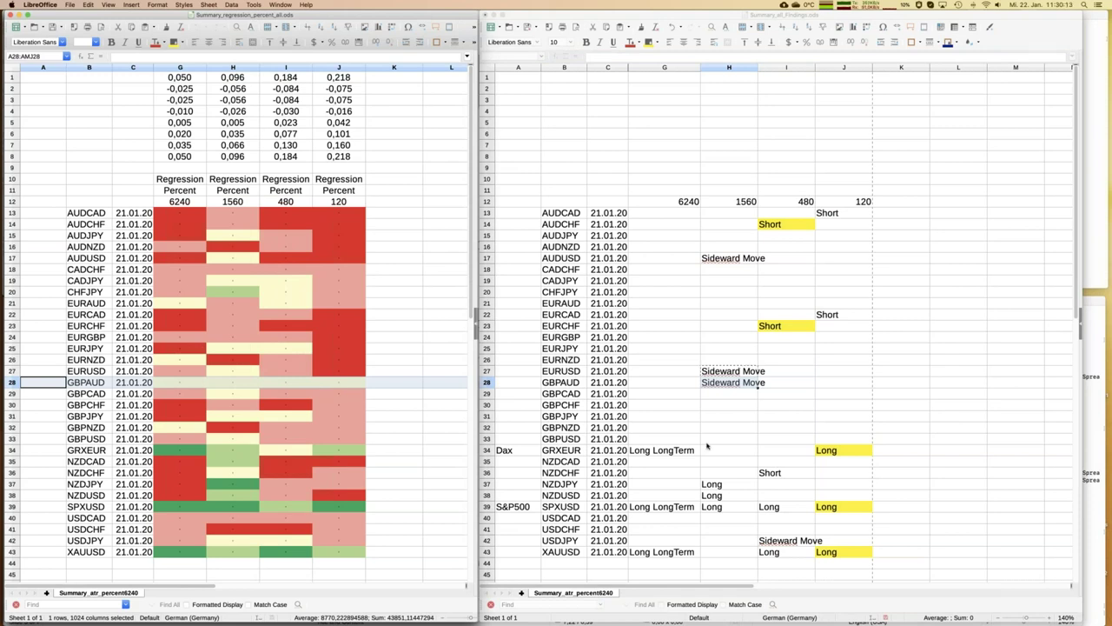
- Clear the "Sideward Move" findings for EURUSD (H27) and AUDUSD (H17) in the 1560 column
left_click(728, 371)
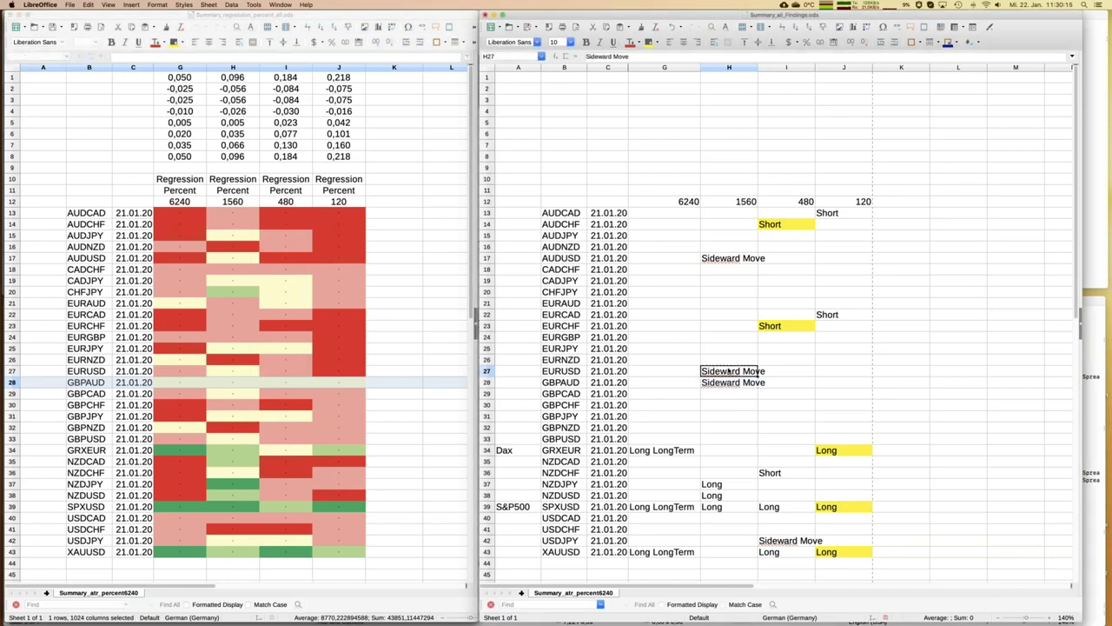
key("Delete")
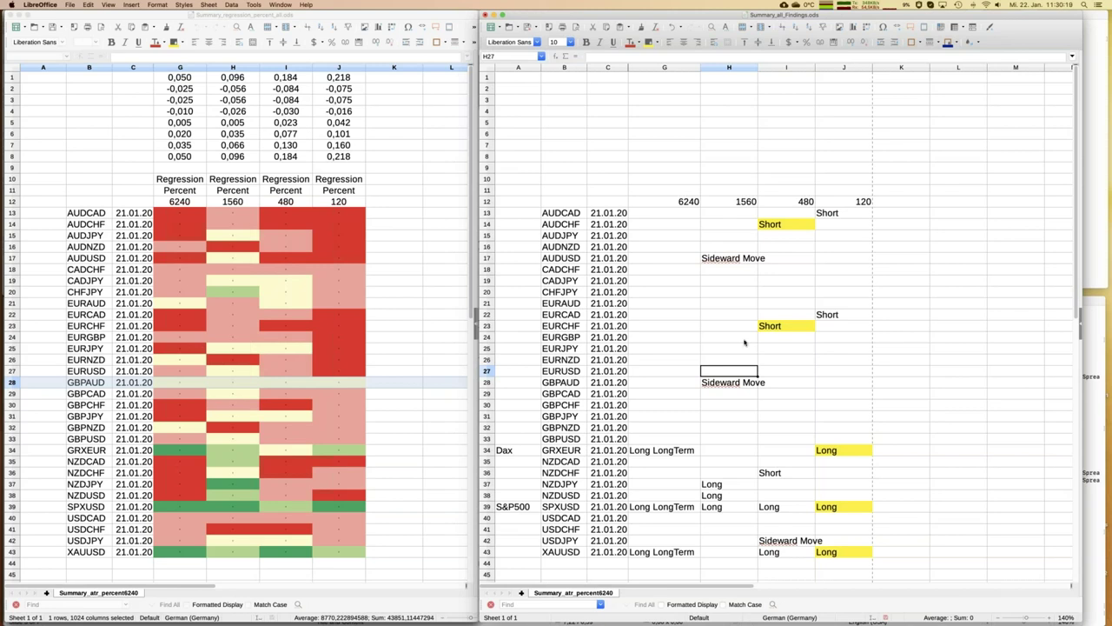
left_click(735, 260)
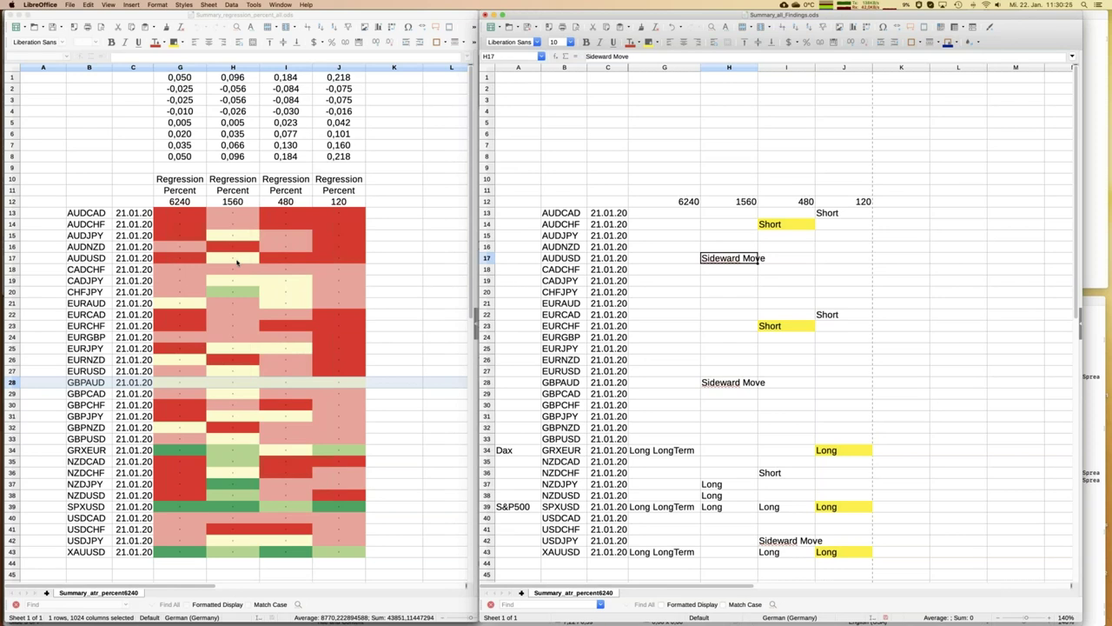
key("BackSpace")
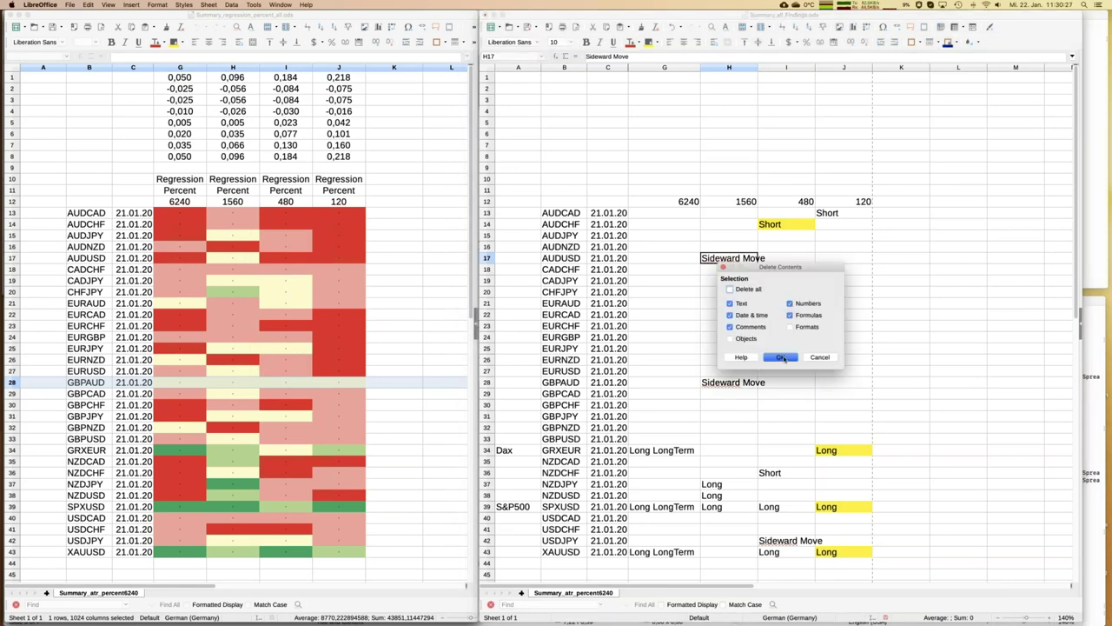
key("Return")
- Give the GBPAUD "Sideward Move" finding in the 1560 column a yellow background
left_click(751, 381)
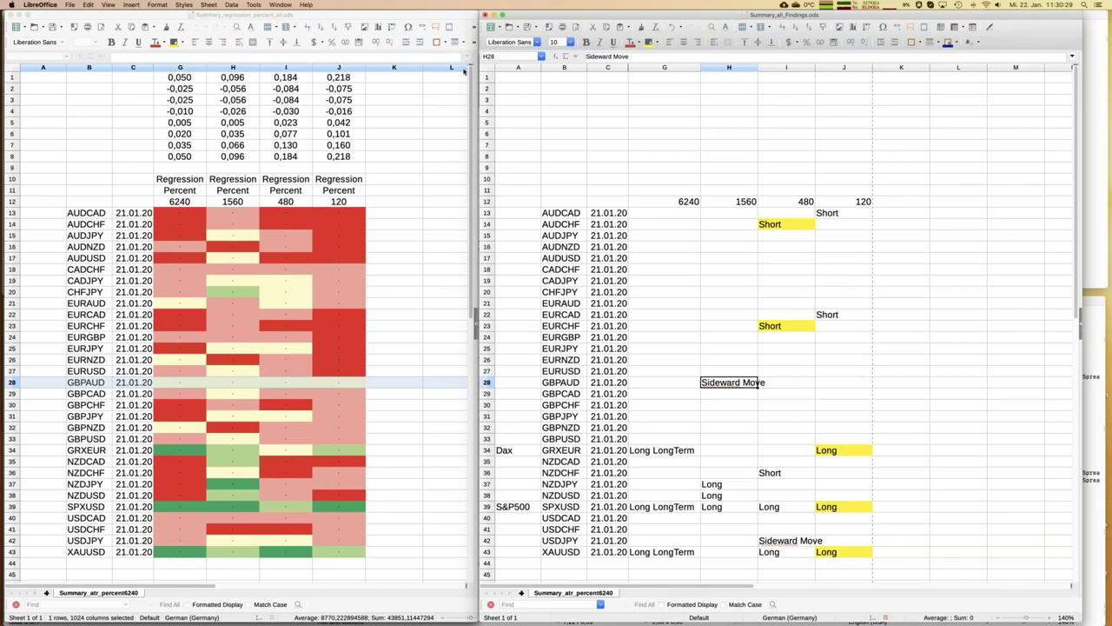
left_click(648, 42)
- Bring up the presentation JFD_Bank_JFD_Statistik_Radar_EN.odp
mouse_move(11, 252)
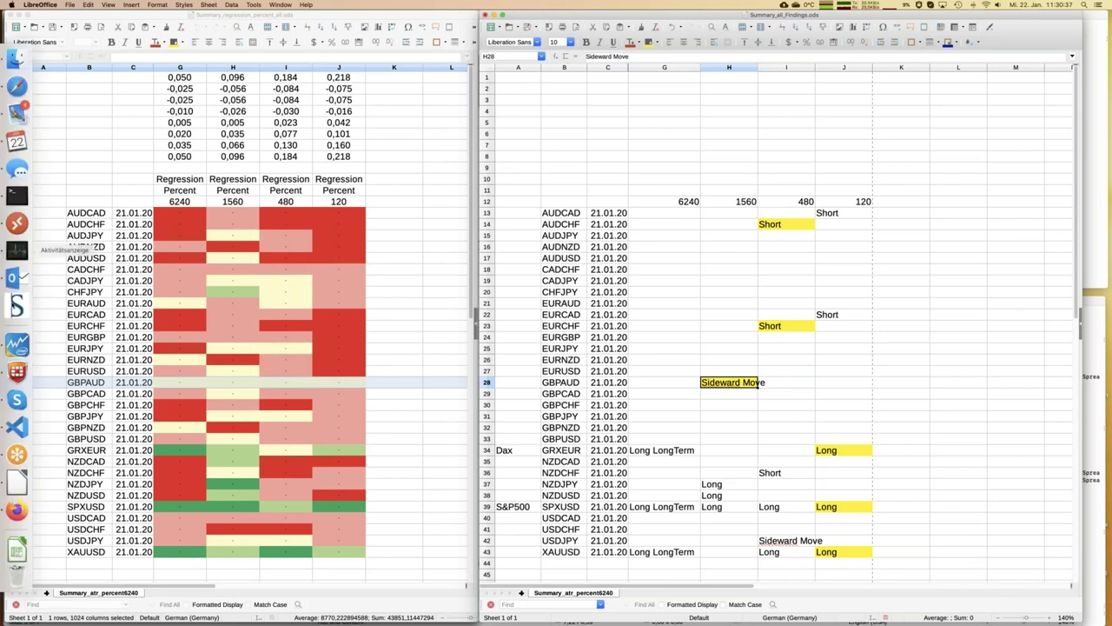
left_click(280, 6)
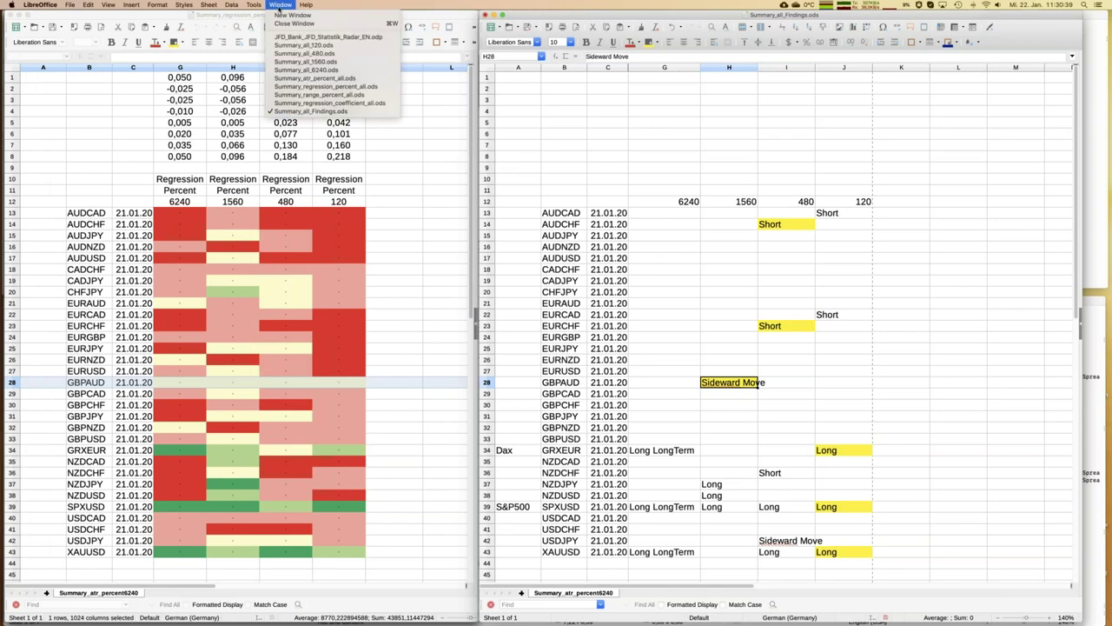
left_click(297, 39)
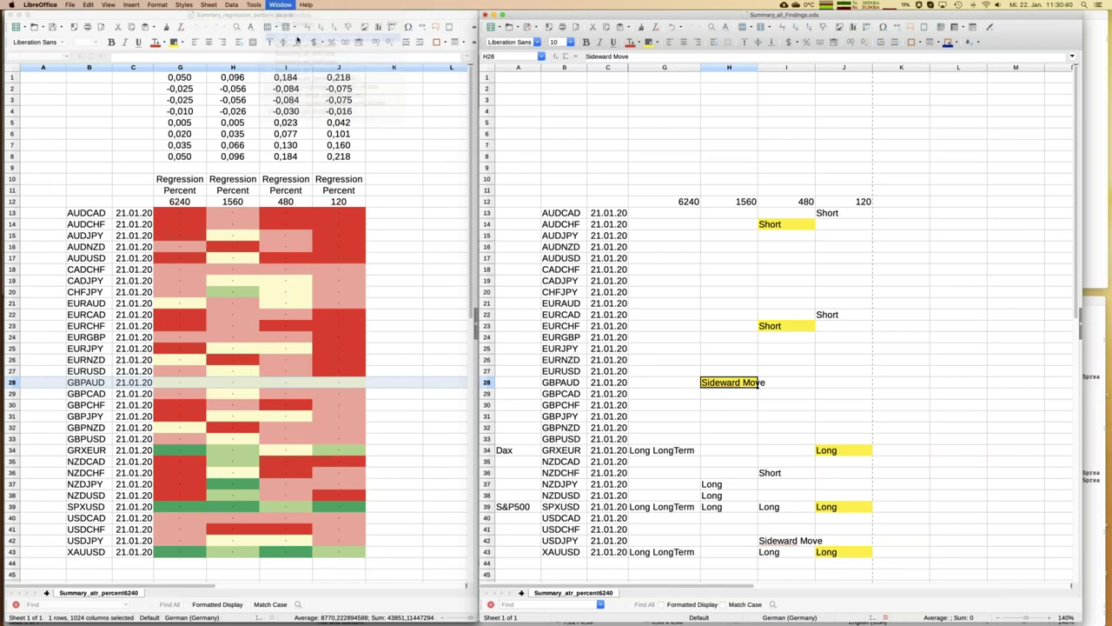